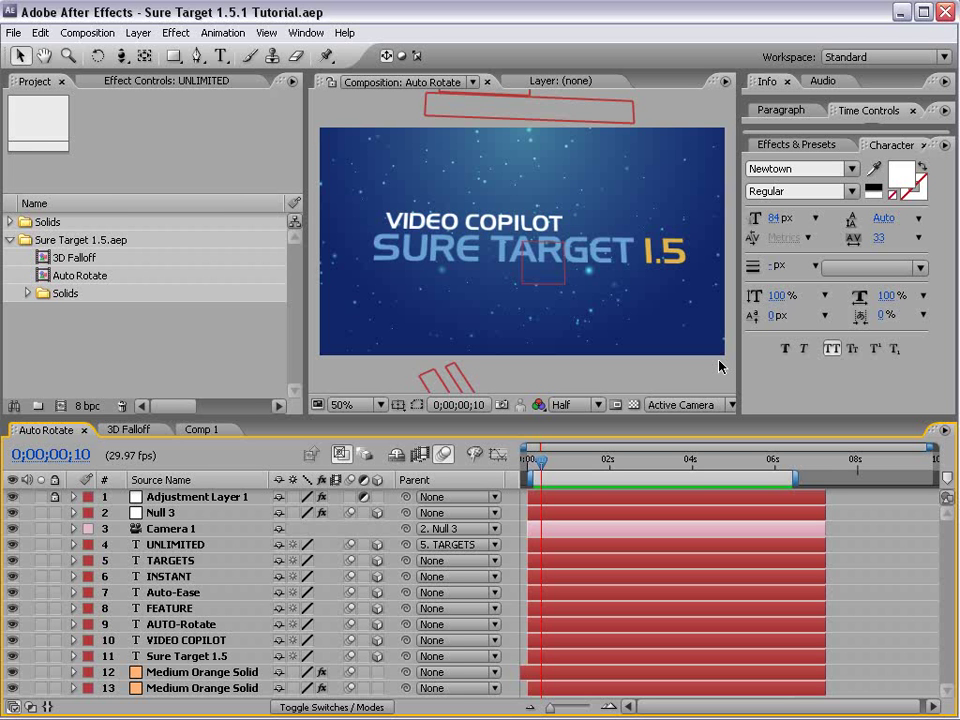
Bring the Firefox window showing the videocopilot.net tutorials page in front of After Effects
key("alt+Tab")
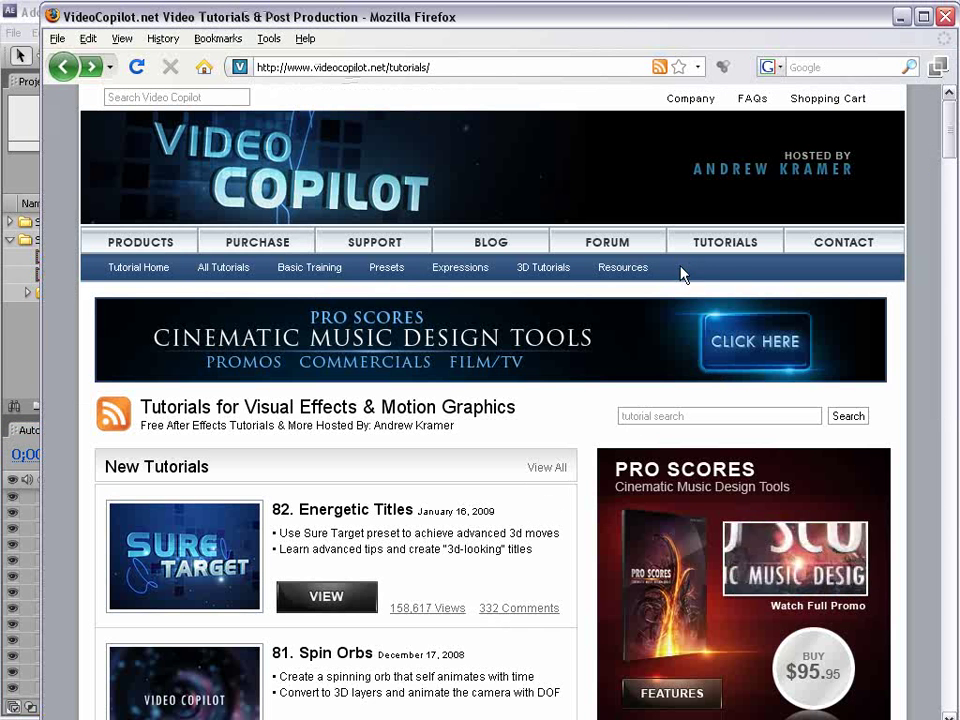
Browse the Video Copilot Presets list, then minimize Firefox
left_click(386, 268)
mouse_move(949, 193)
left_mouse_down()
mouse_move(951, 660)
mouse_move(951, 186)
left_mouse_up()
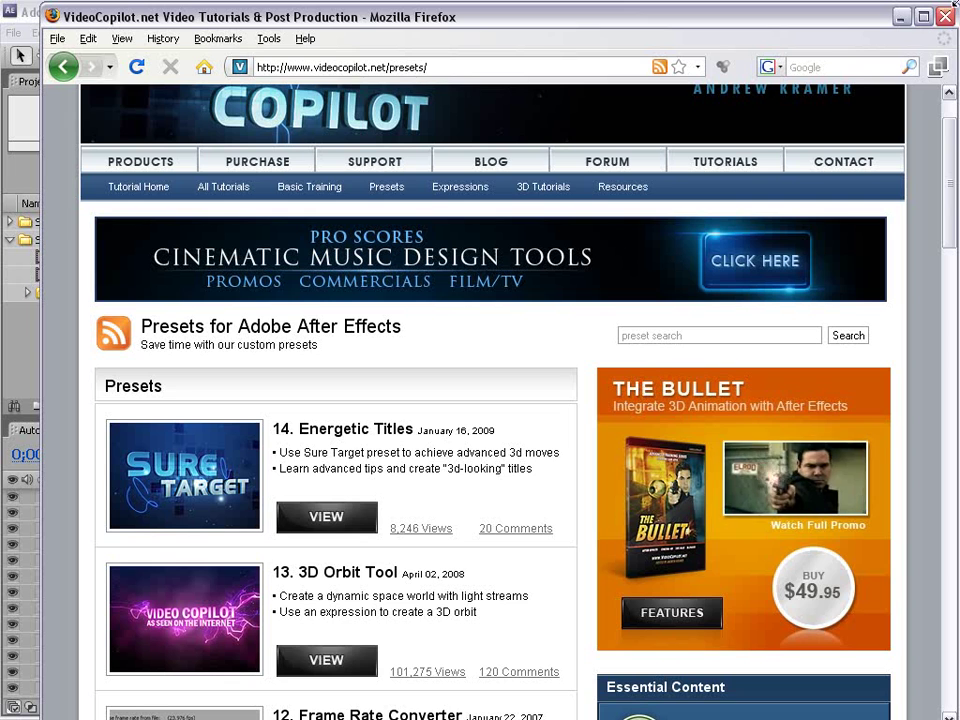
left_click(903, 17)
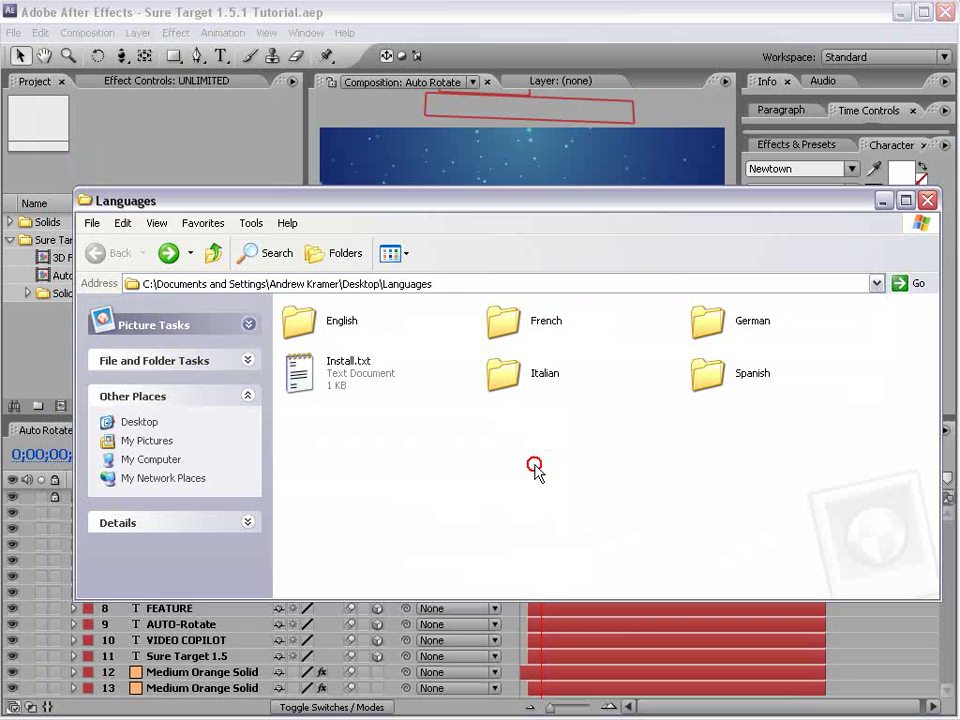
Open the English folder inside the Languages presets folder
left_click(316, 326)
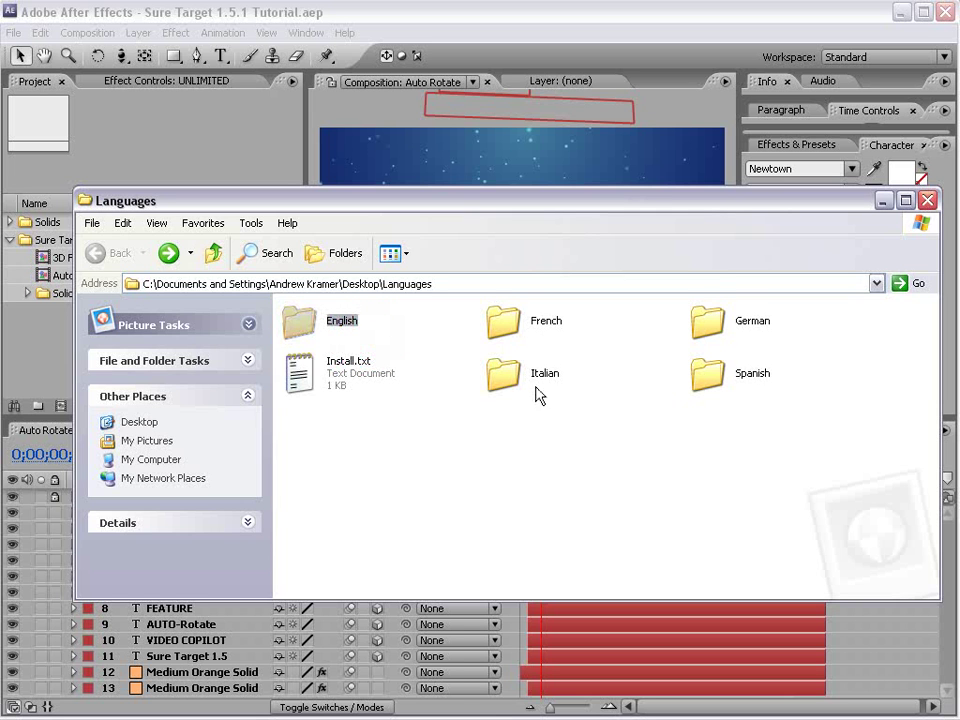
left_click(309, 326)
double_click(309, 326)
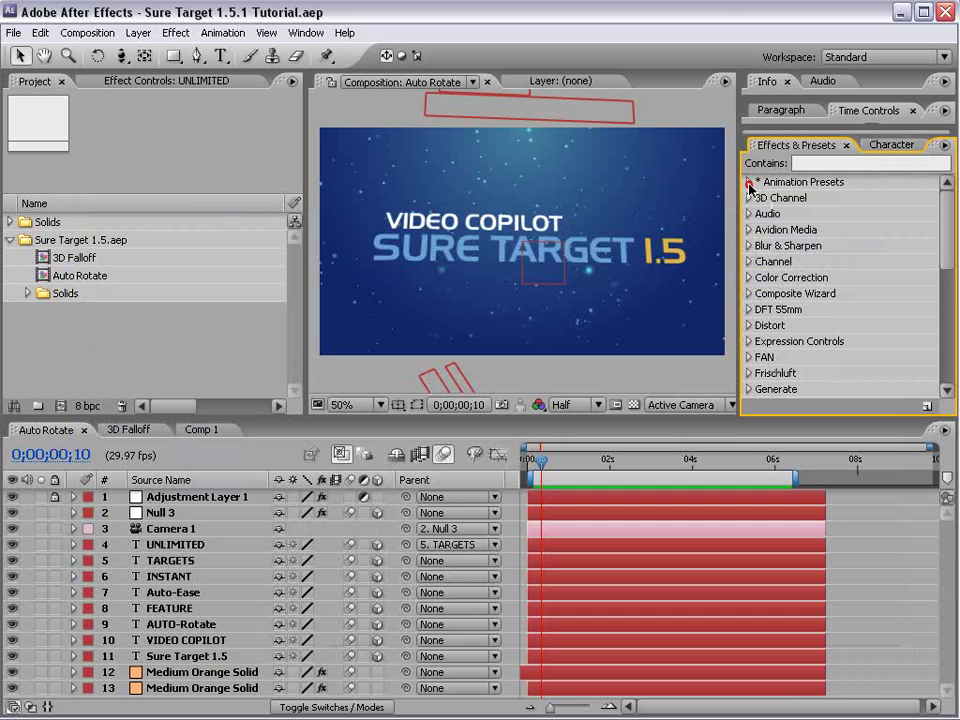
Expand Animation Presets > Presets > -Video Copilot- in the Effects & Presets panel
left_click(749, 183)
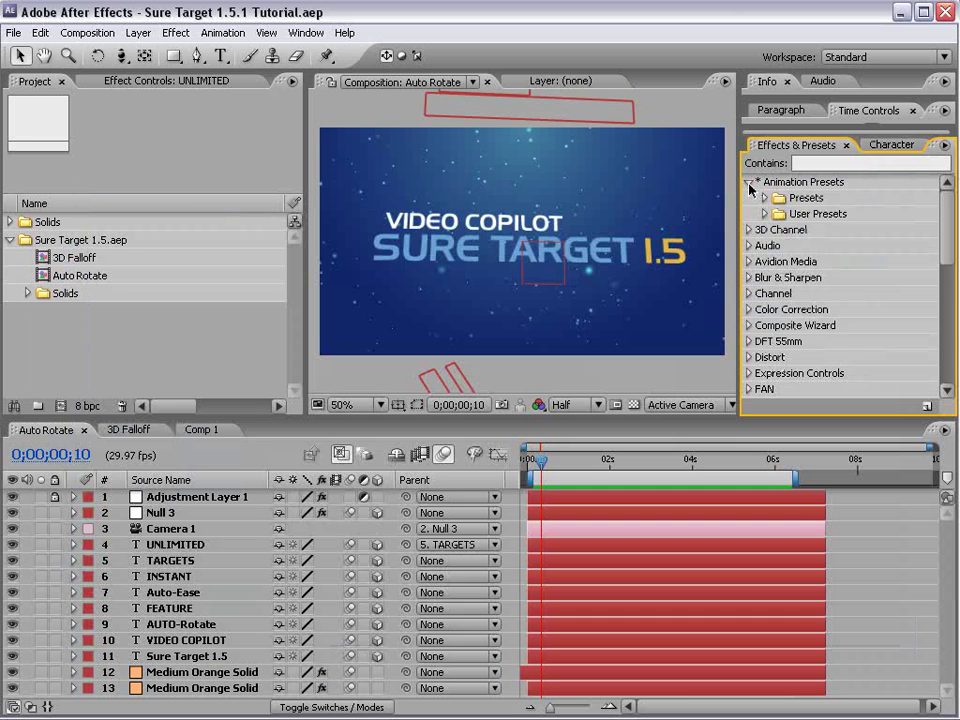
left_click(763, 199)
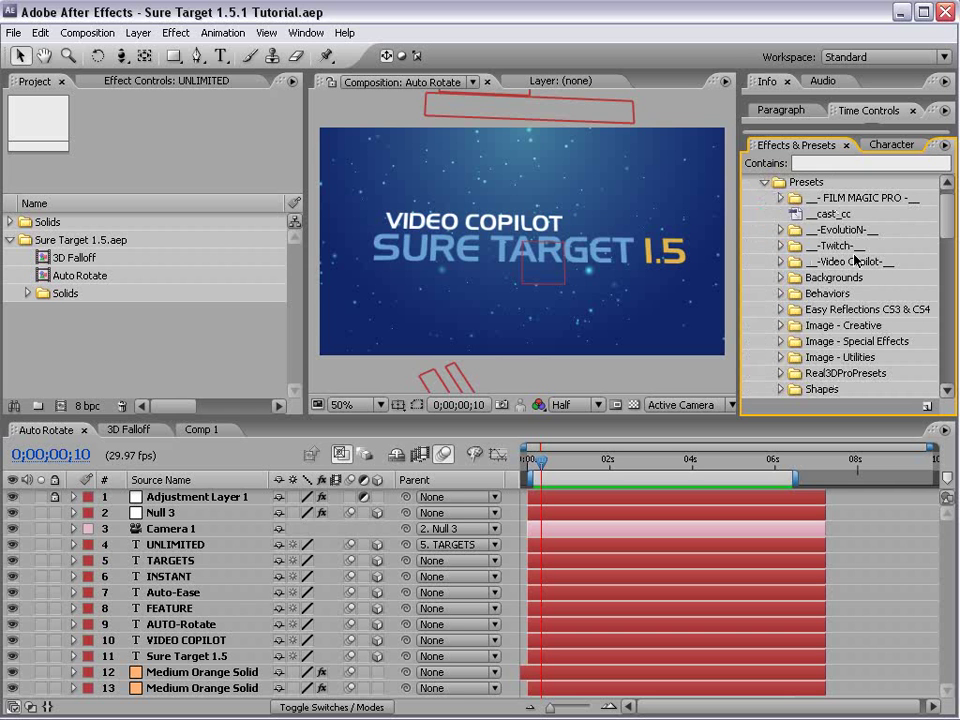
left_click(780, 263)
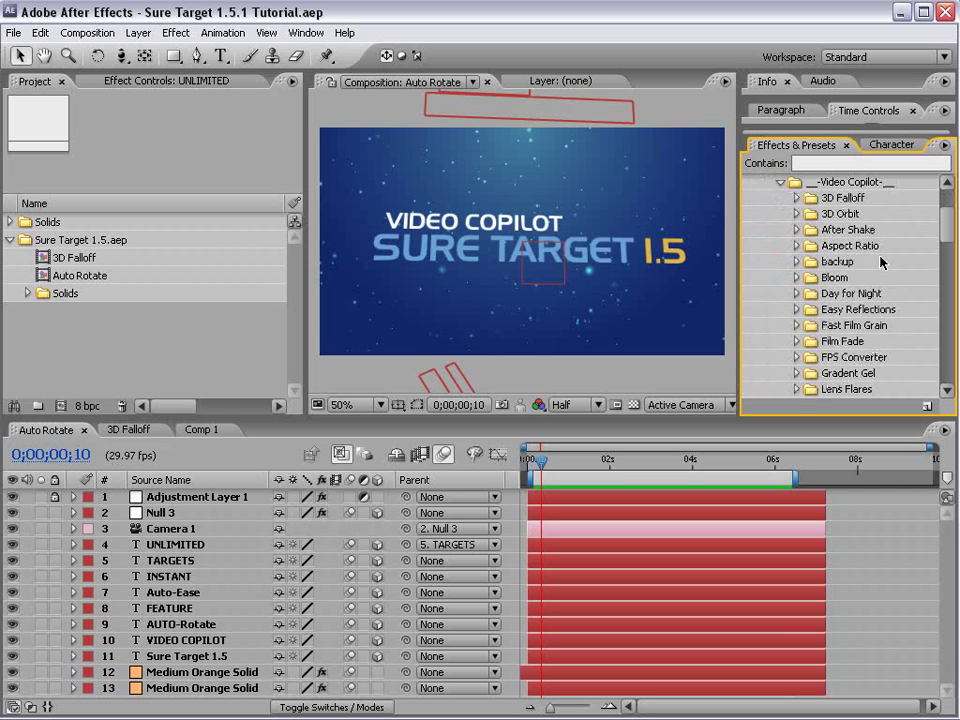
left_click(881, 570)
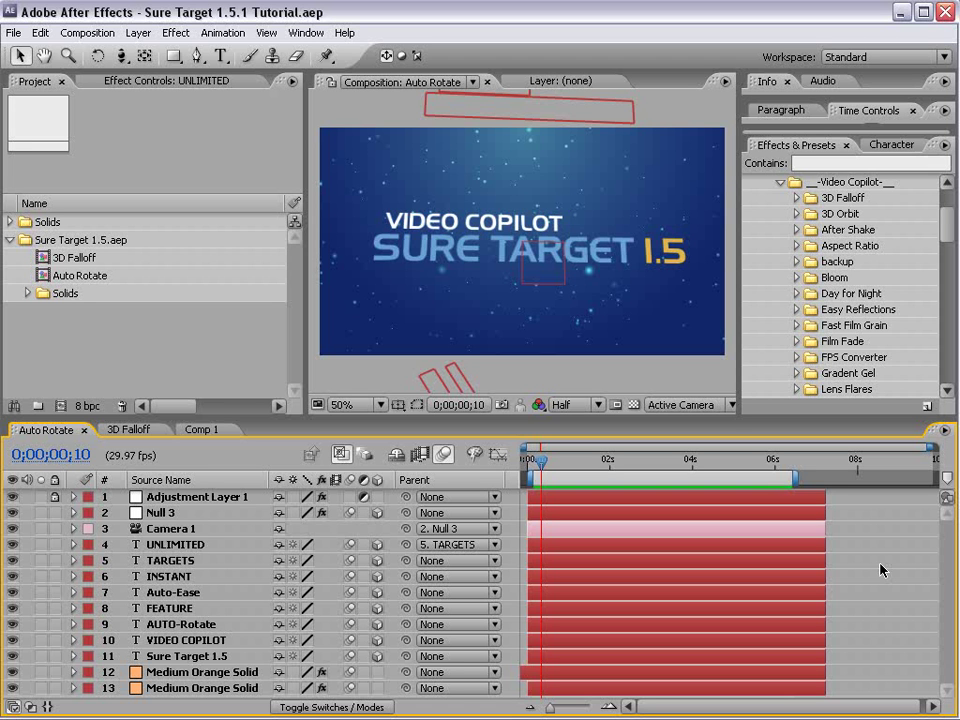
RAM-preview the Auto Rotate comp and park at 0;00;02;01 on the AUTO-ROTATE FEATURE title
key("KP_0")
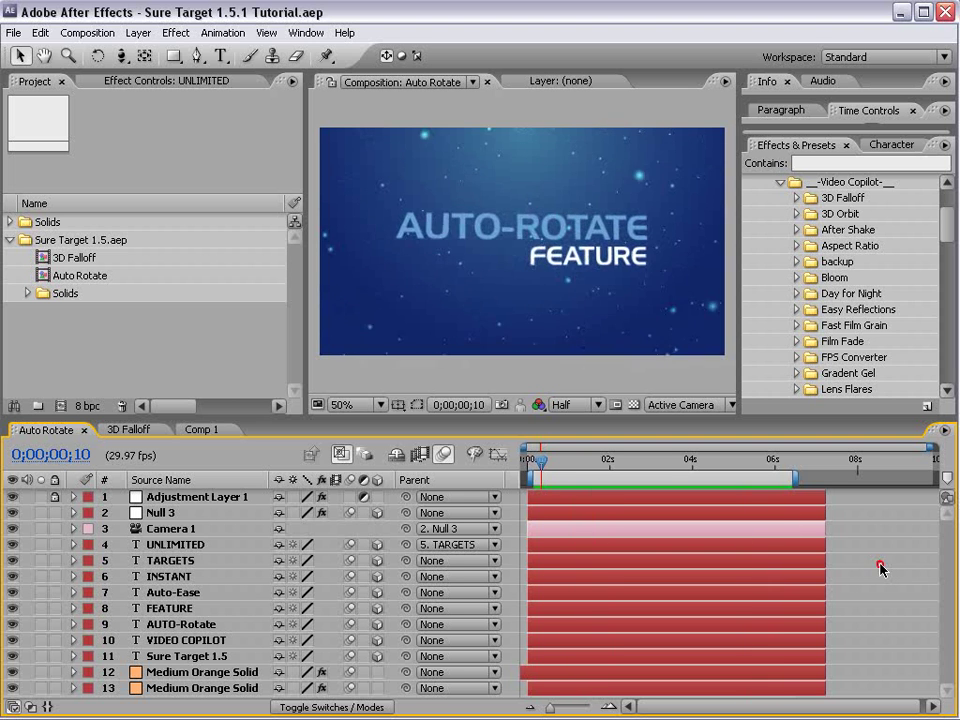
left_click(546, 460)
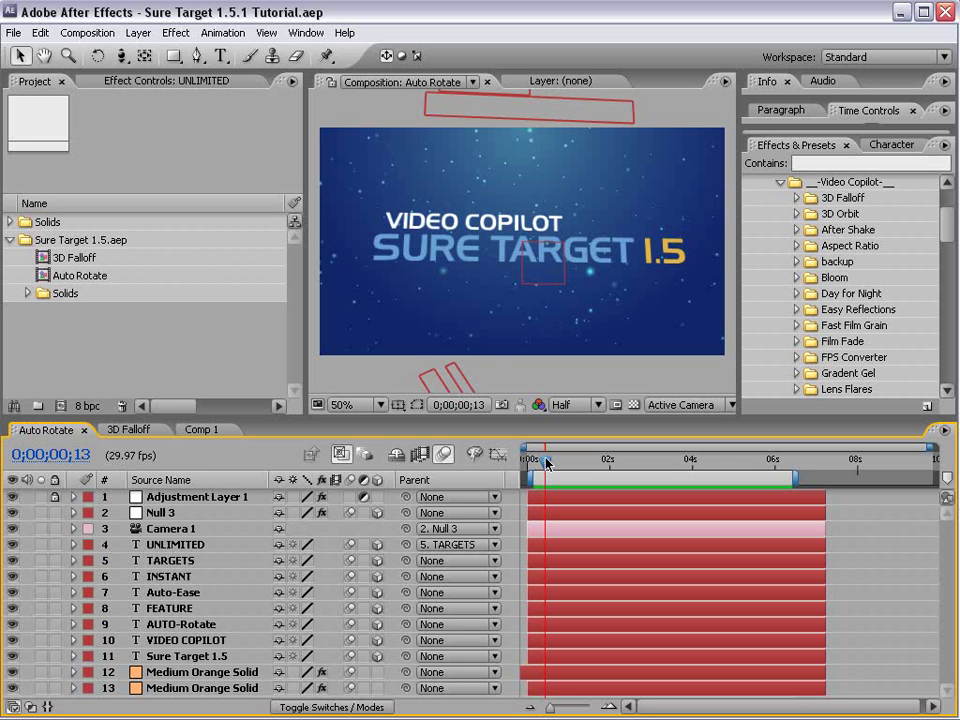
left_click_drag(547, 463, 611, 462)
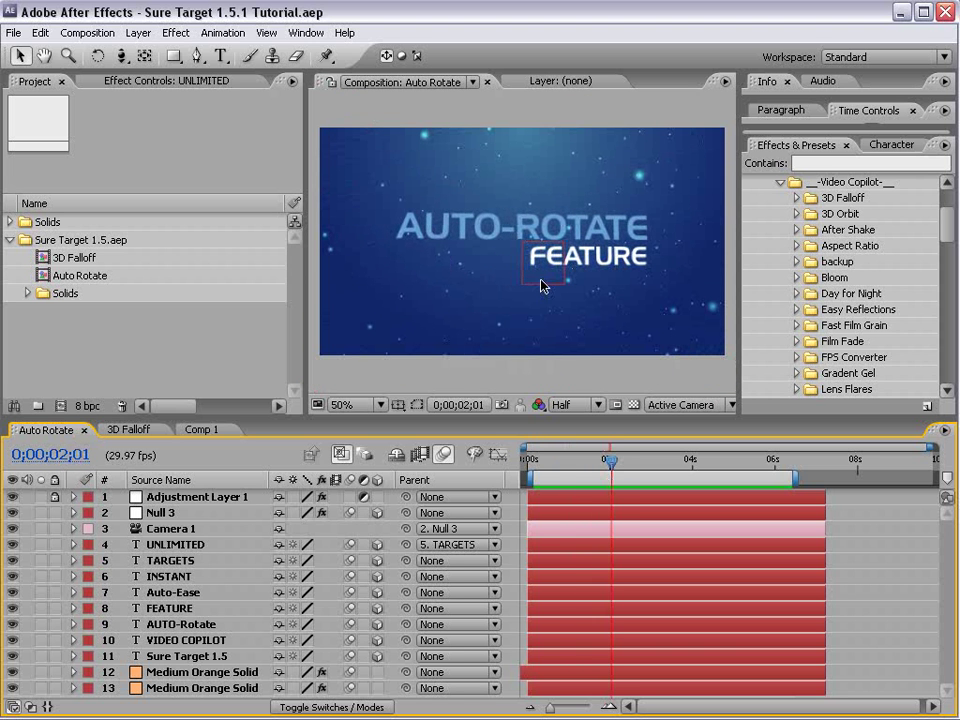
Show Null 3's keyframes and set the current time to 0;00;01;27
left_click(172, 513)
key("u")
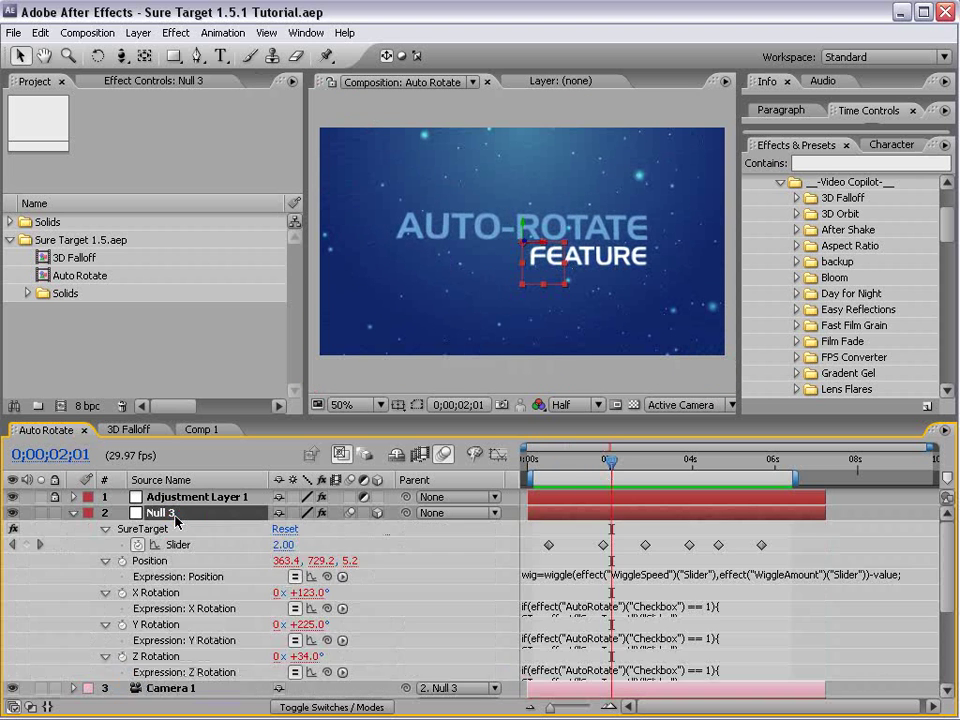
left_click_drag(596, 449, 636, 500)
left_click(649, 531)
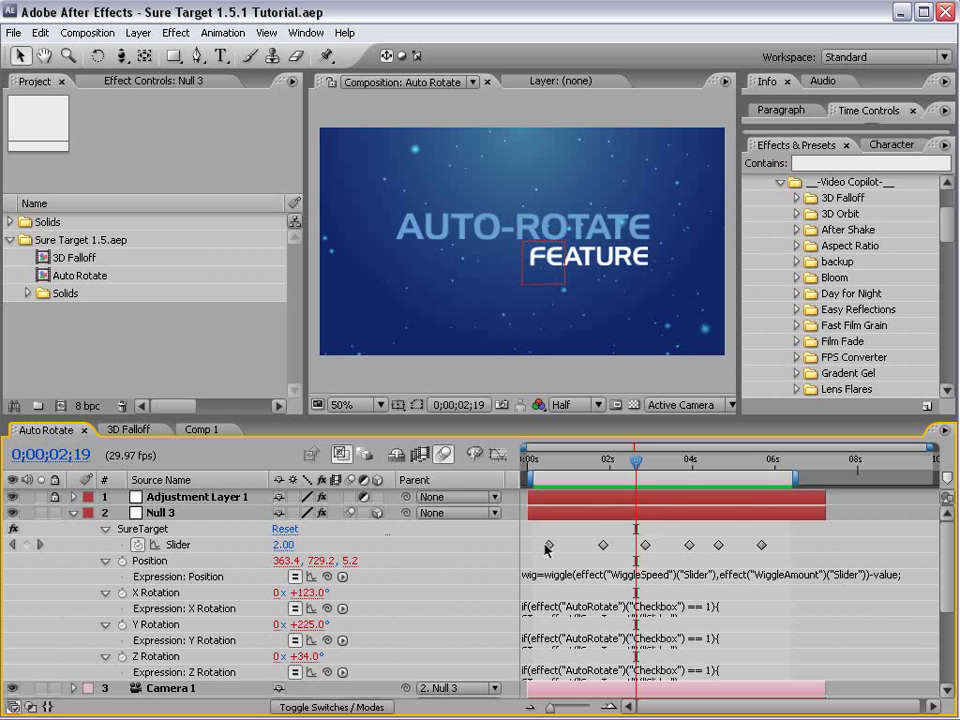
left_click(603, 545)
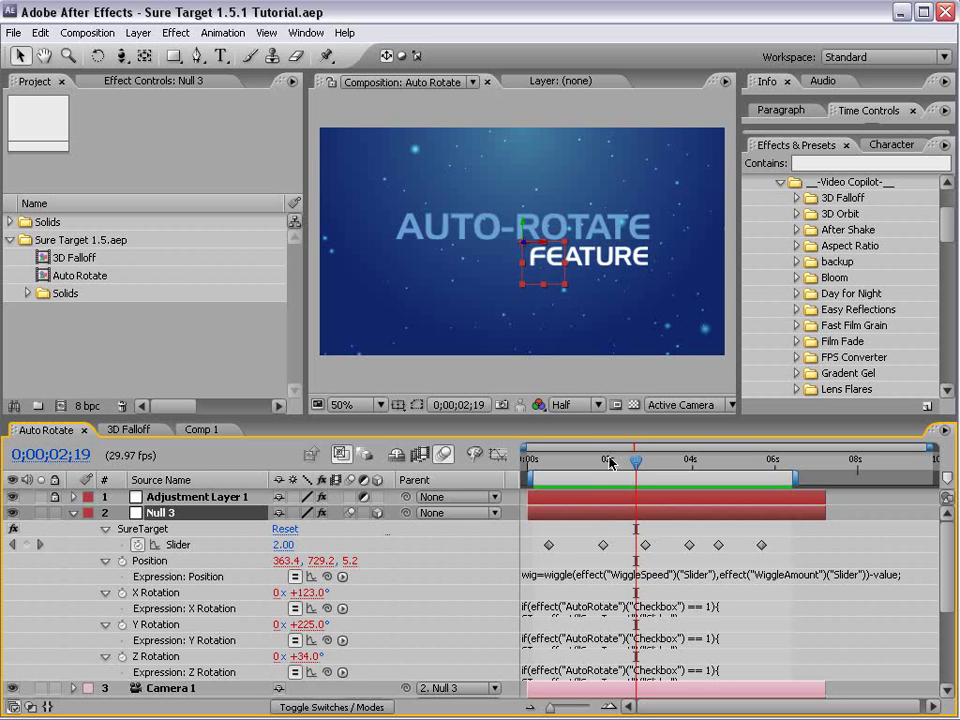
left_click_drag(600, 466, 605, 466)
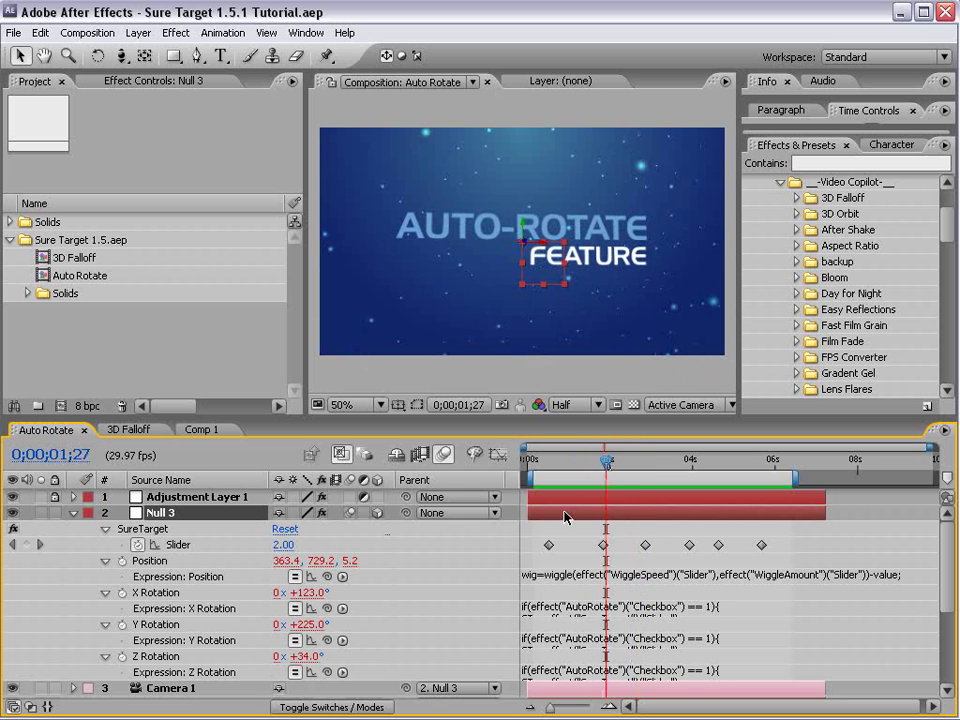
Browse Null 3's effects in Effect Controls, from EaseTargets and AutoRotate down the list
left_click(98, 78)
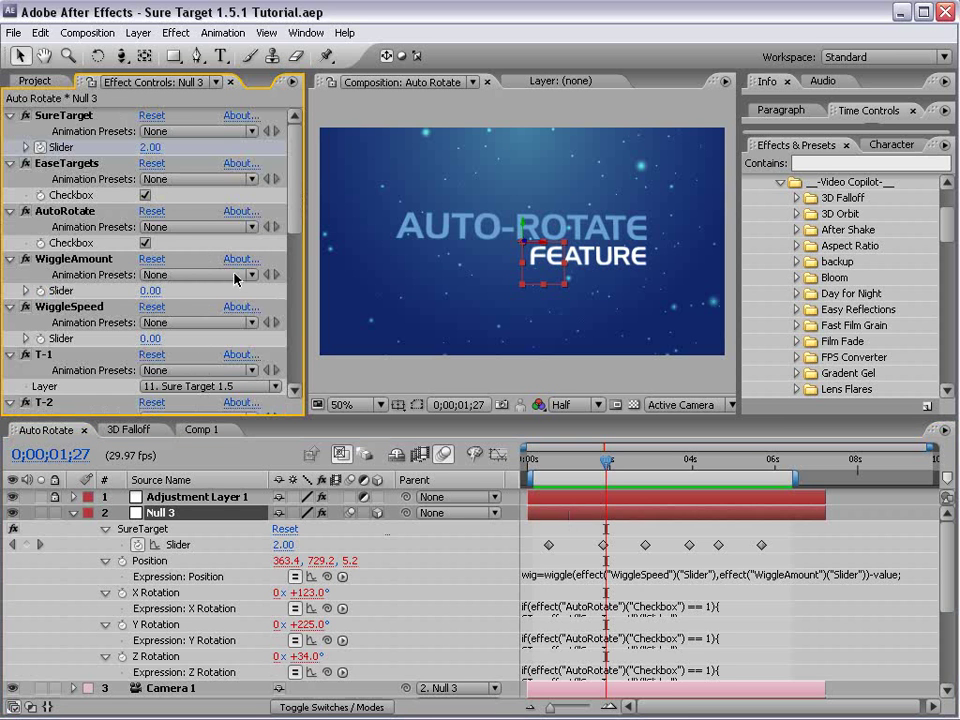
left_click(68, 164)
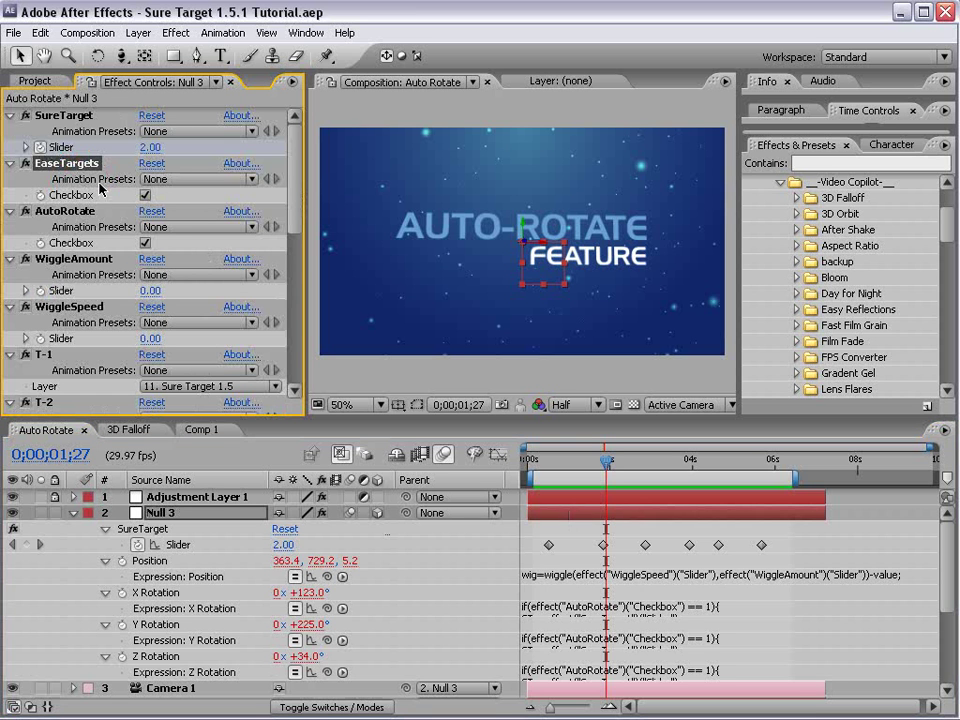
left_click(66, 213)
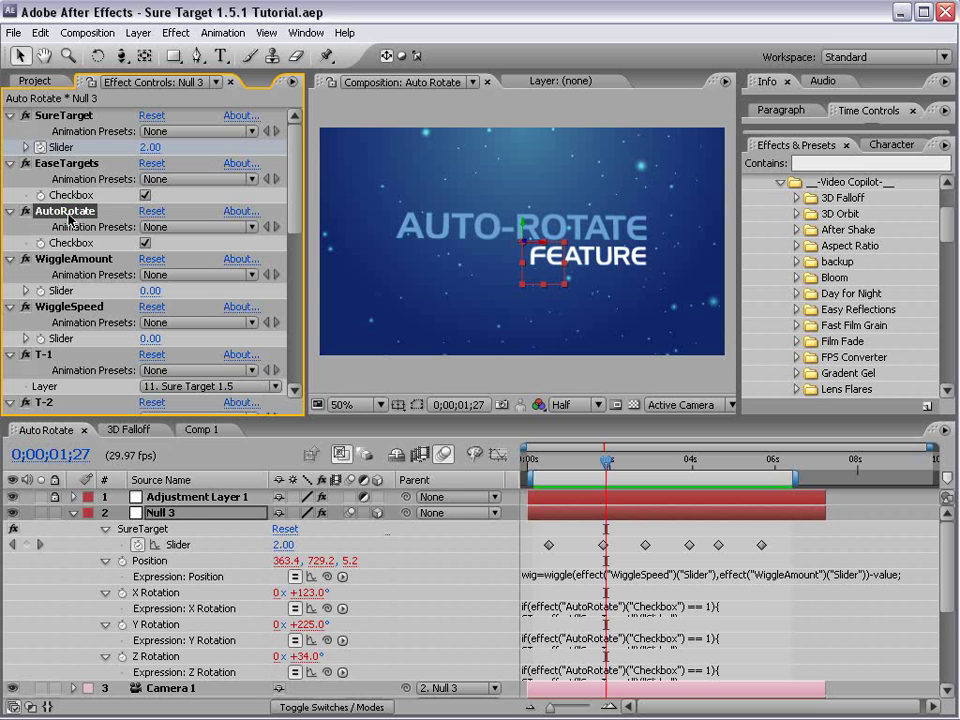
key("Down")
key("Down")
key("Down")
mouse_move(291, 189)
left_mouse_down()
mouse_move(296, 271)
mouse_move(255, 354)
left_mouse_up()
Undo the effect deletion to restore target T-11, then collapse Null 3's properties
left_click(47, 375)
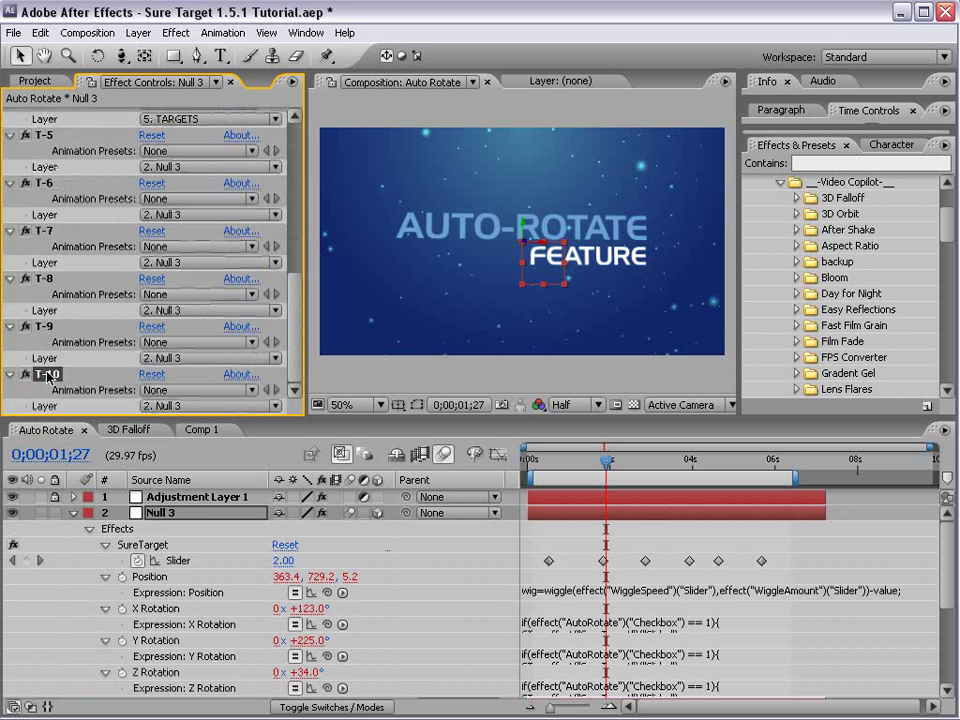
left_click(40, 32)
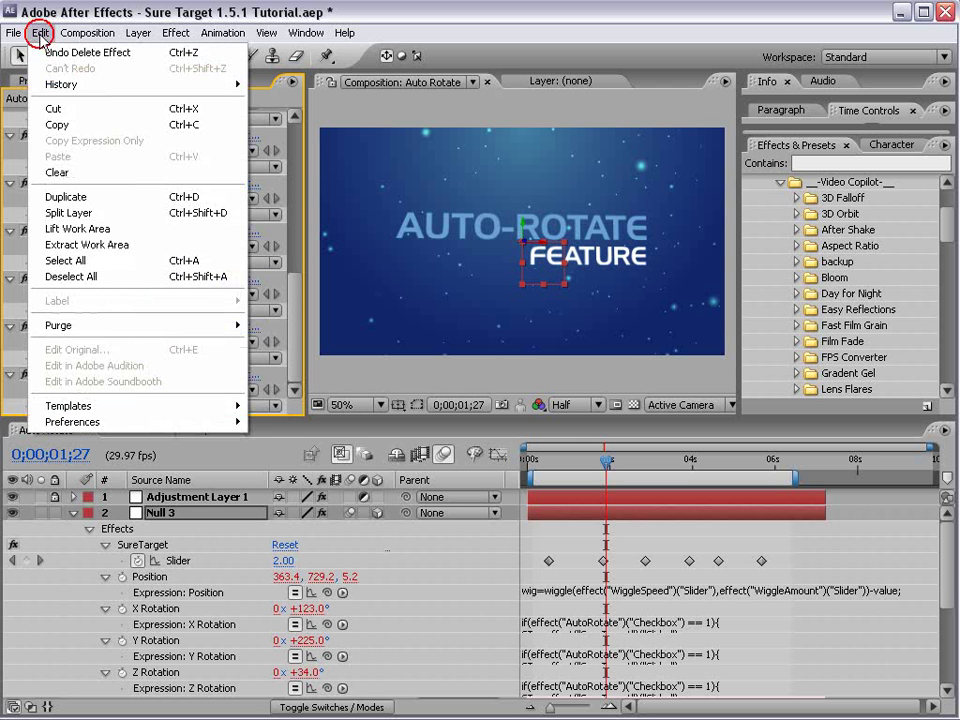
left_click(79, 195)
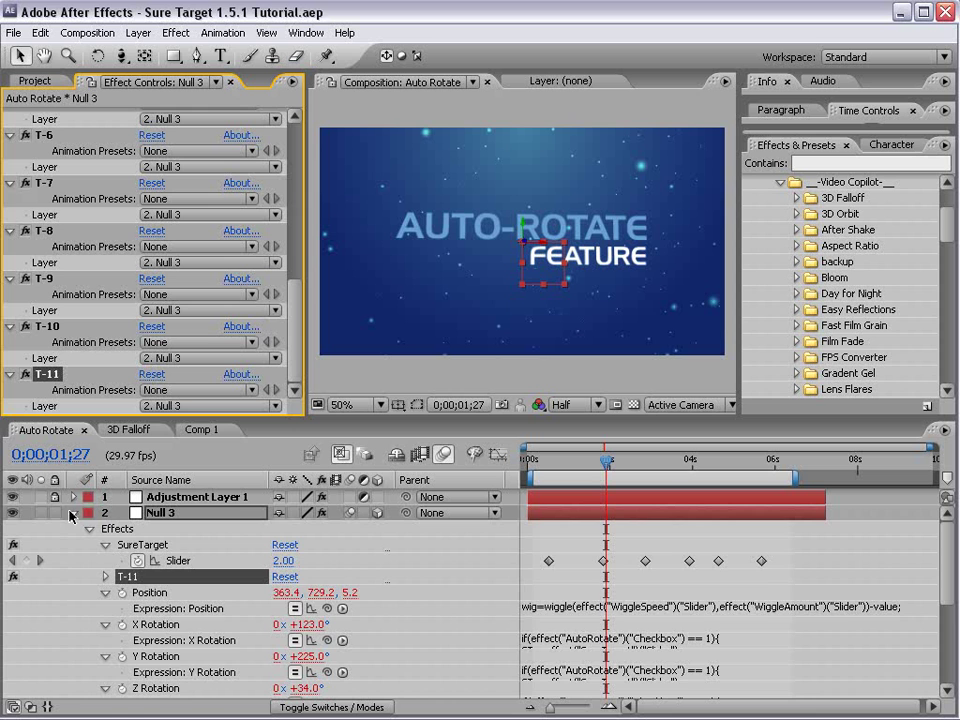
left_click(71, 517)
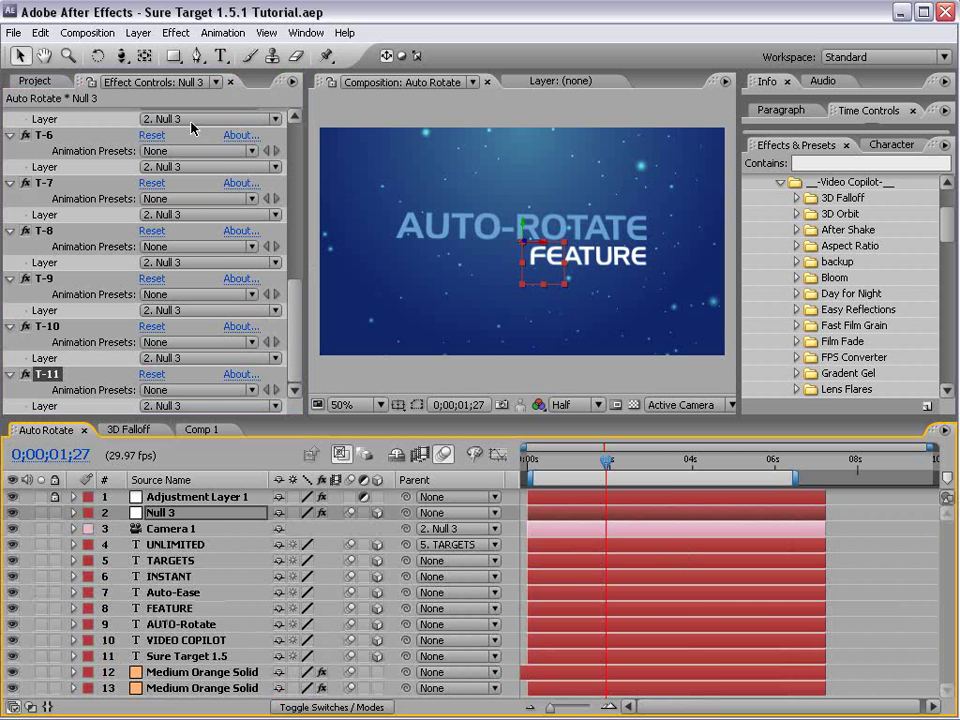
Create Comp 2 with a centered 3D text layer reading SURE TARGET
left_click(87, 33)
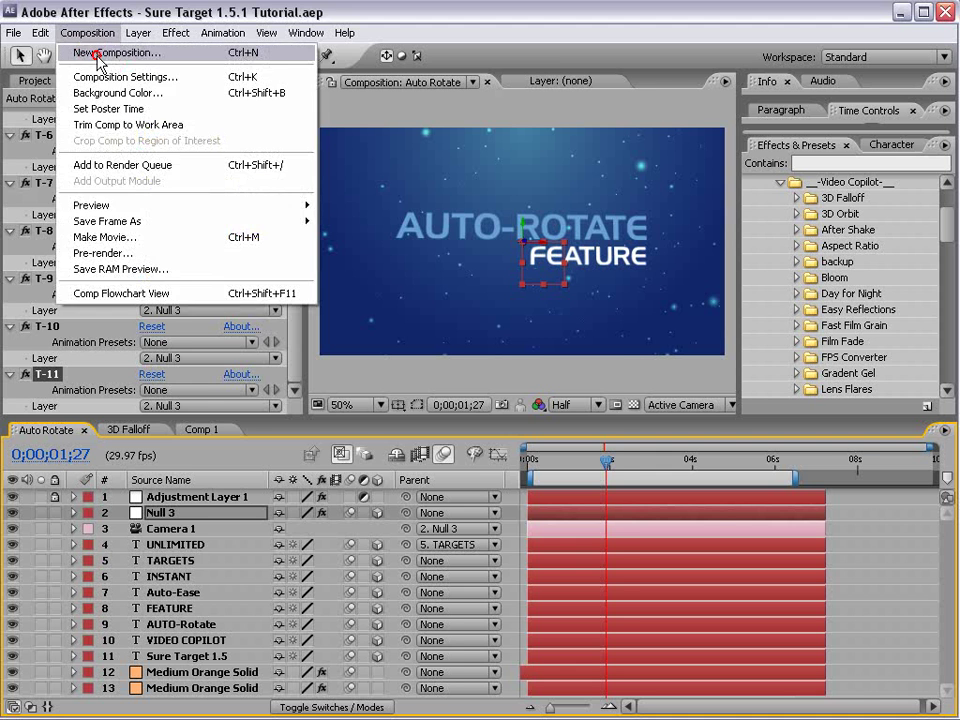
left_click(97, 53)
left_click(465, 601)
left_click(220, 56)
left_click(426, 248)
type("SURE TARGET")
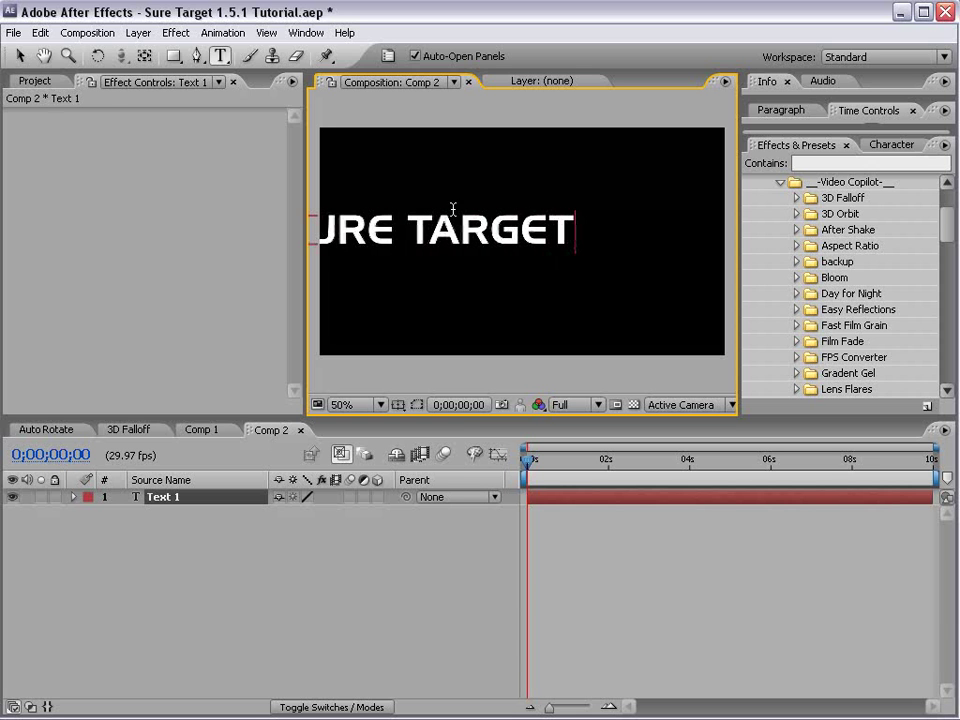
left_click(19, 56)
left_click_drag(493, 240, 583, 252)
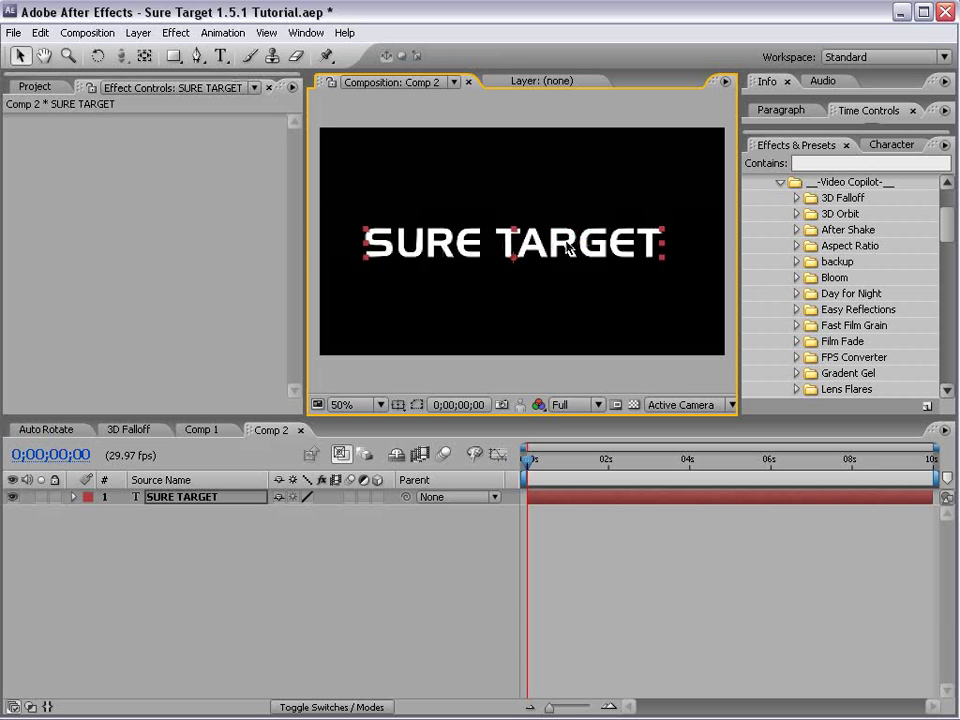
left_click(377, 497)
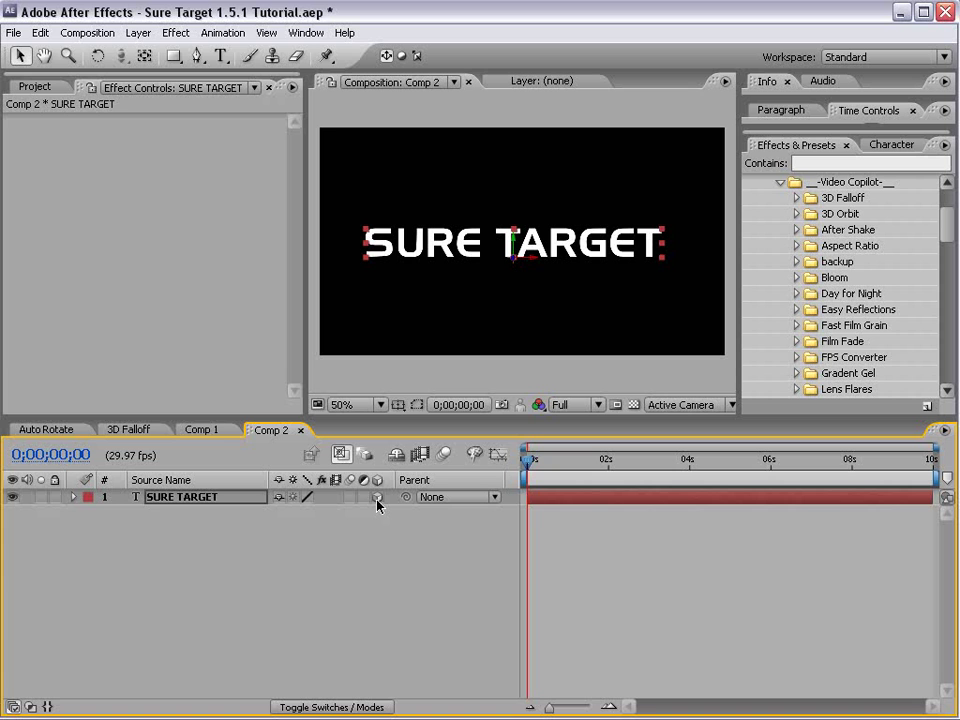
Duplicate the SURE TARGET layer, move the copy below, and retype it as AUTO ROTATE
left_click(525, 252)
key("ctrl+d")
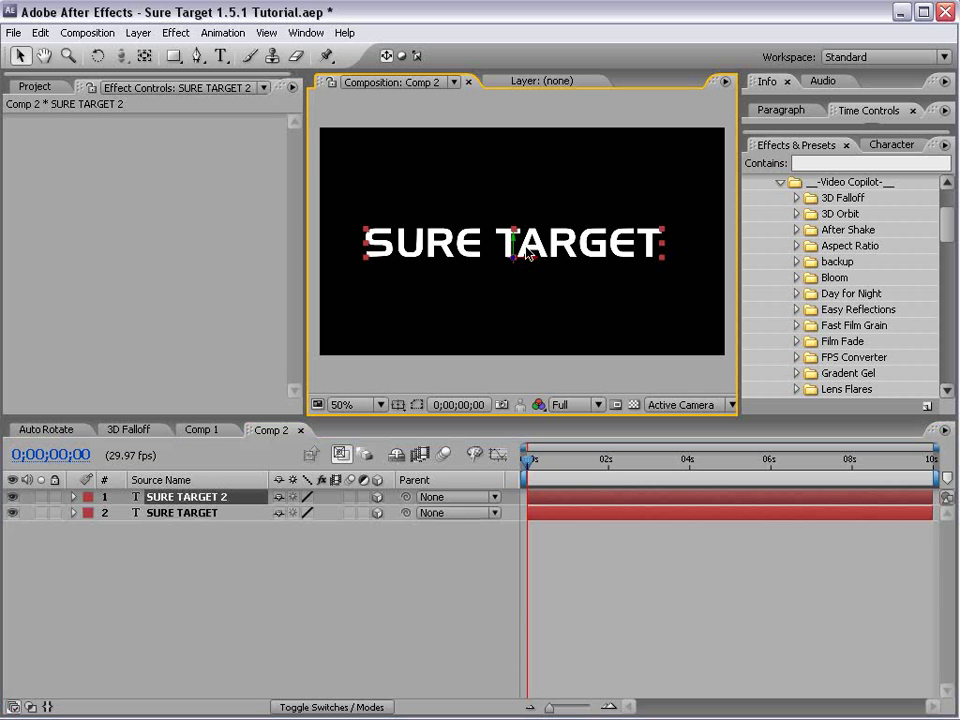
left_click_drag(516, 255, 512, 326)
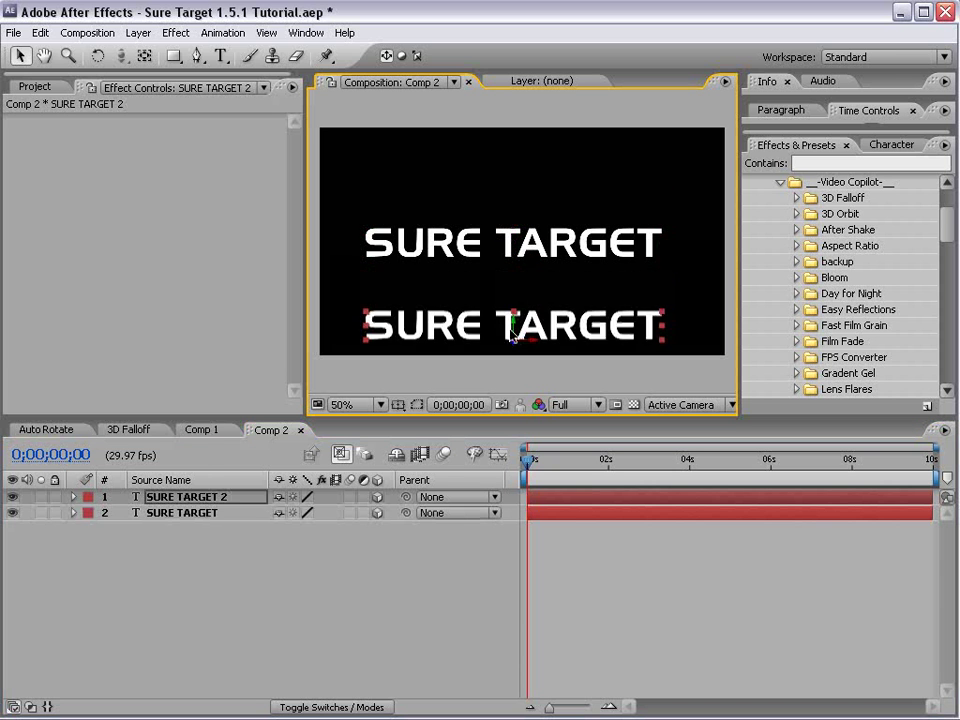
double_click(535, 328)
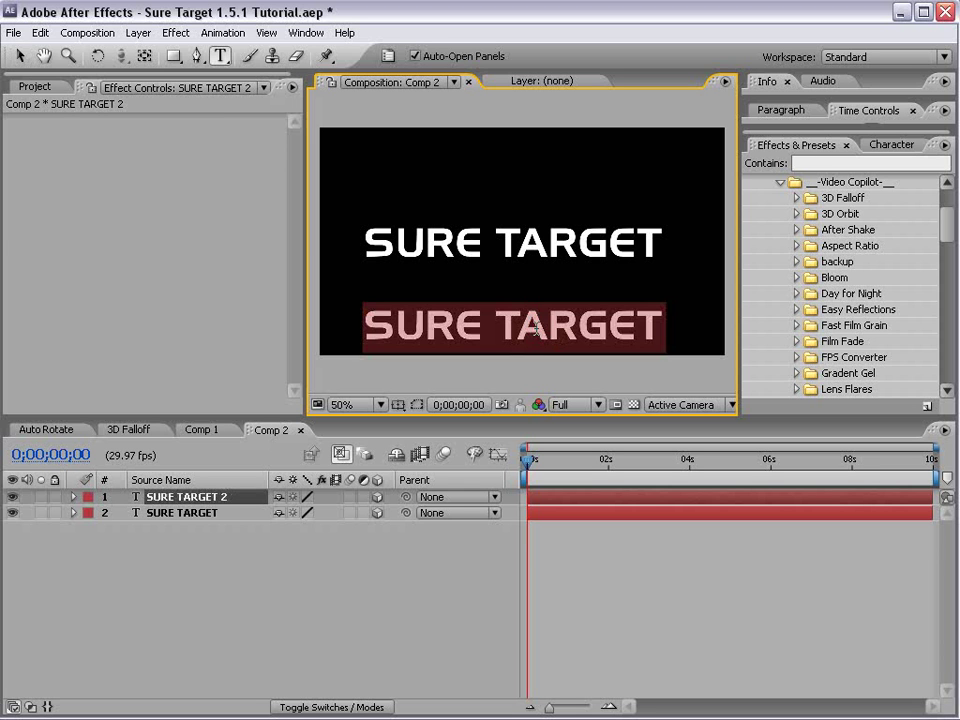
type("AUTO ROTATE")
Add Camera 1 to Comp 2 with default camera settings
key("KP_Enter")
left_click(138, 32)
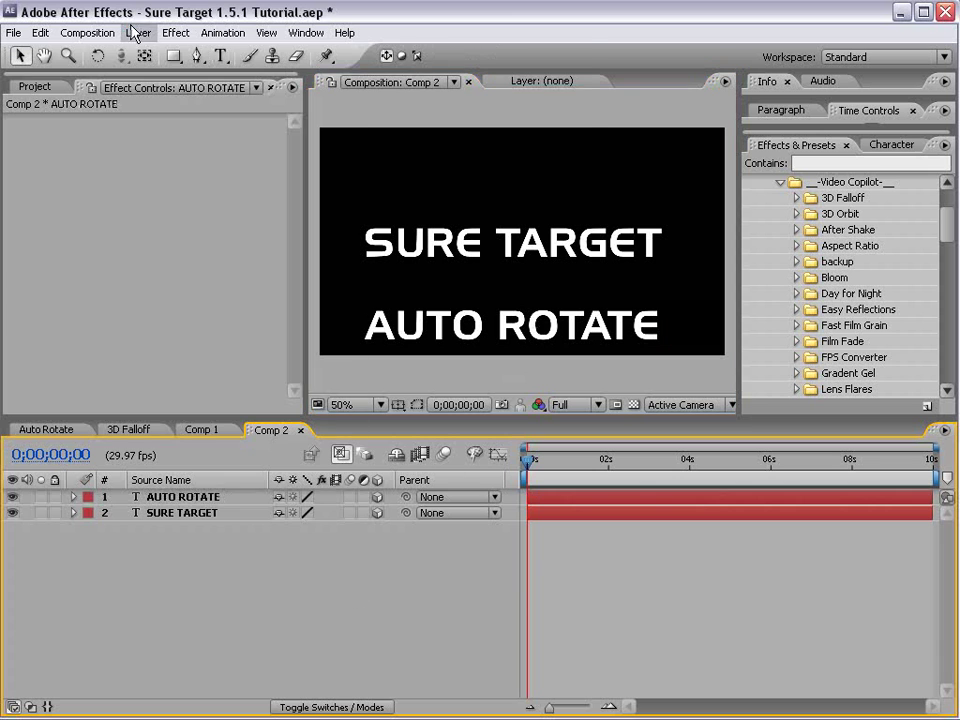
left_click(390, 100)
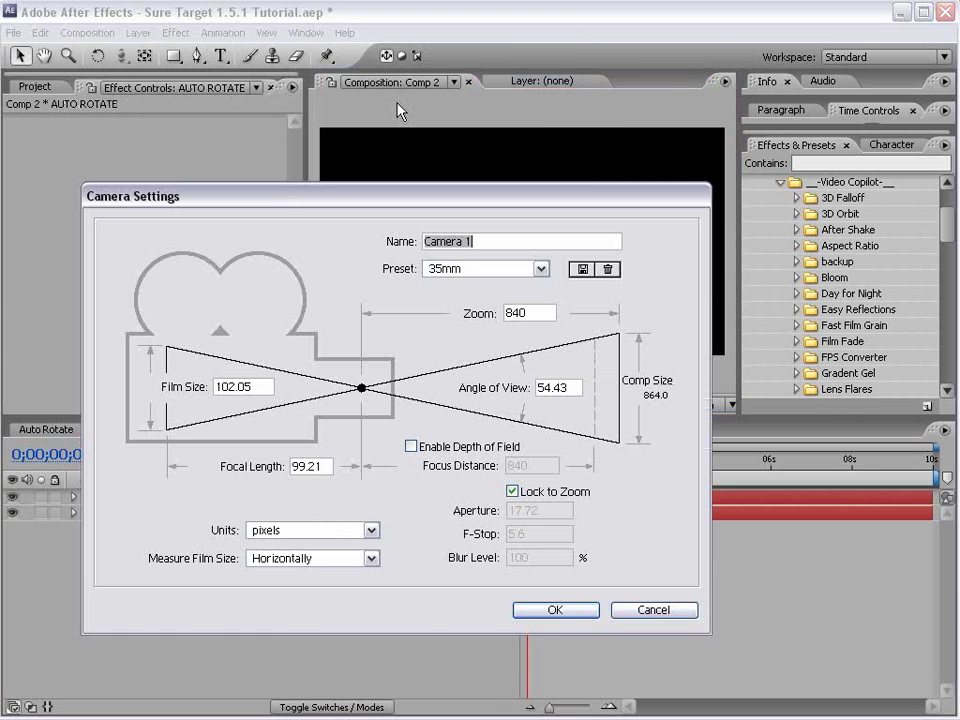
left_click(556, 610)
Add a 3D null, Null 9, and parent Camera 1 to it
left_click(137, 32)
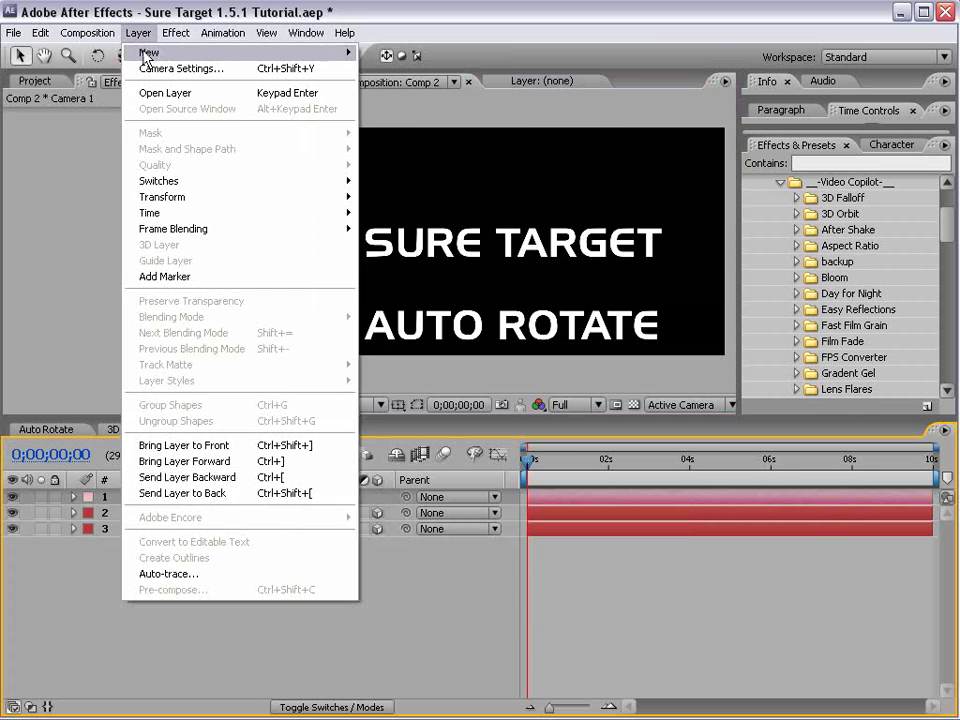
left_click(431, 117)
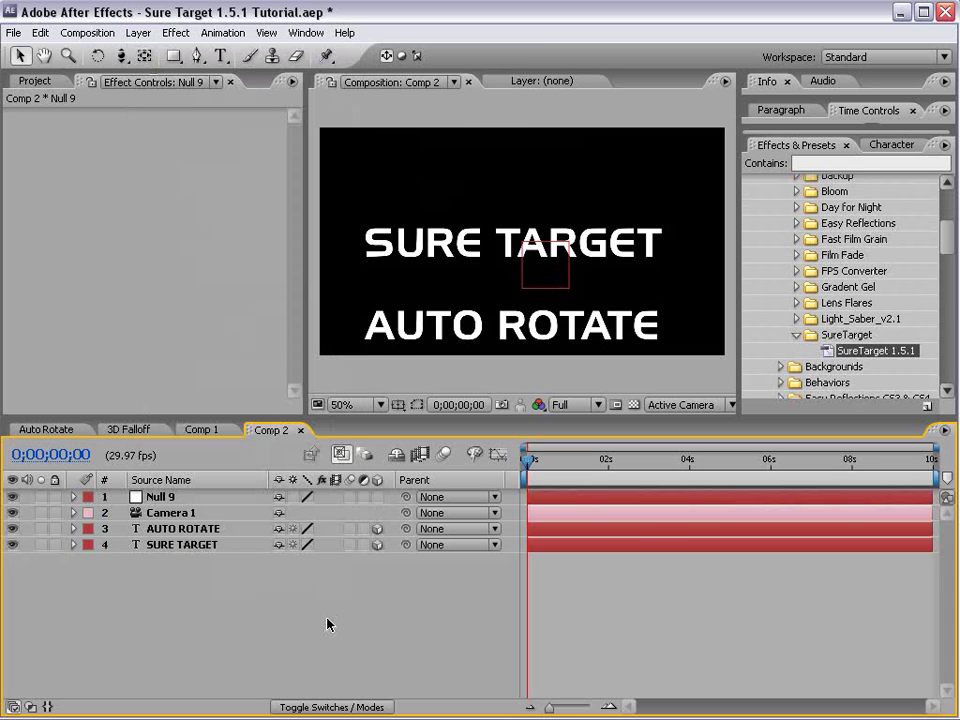
left_click(377, 497)
left_click(190, 512)
left_click_drag(406, 512, 163, 503)
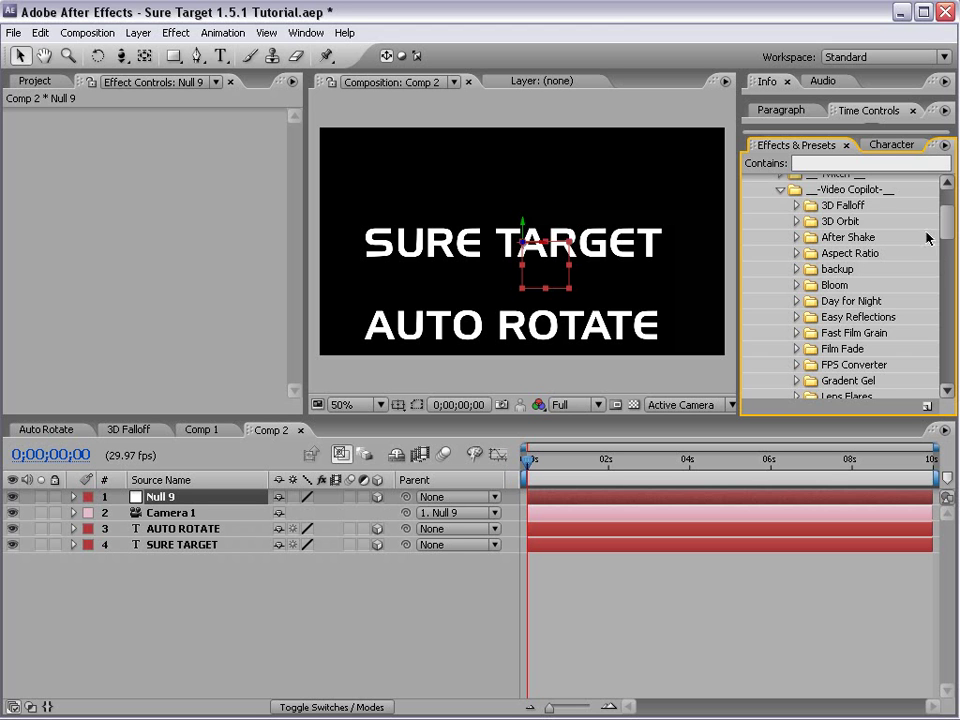
Apply the SureTarget 1.5.1 preset from Effects & Presets to Null 9
scroll(943, 225, "down", 5)
left_click(880, 347)
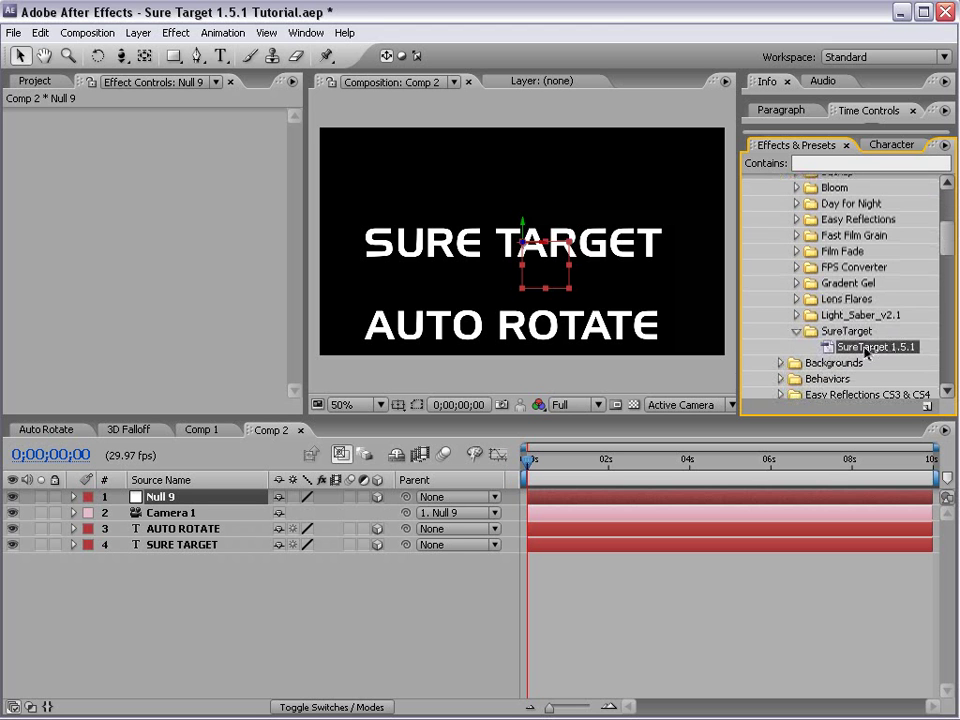
left_click_drag(873, 347, 183, 500)
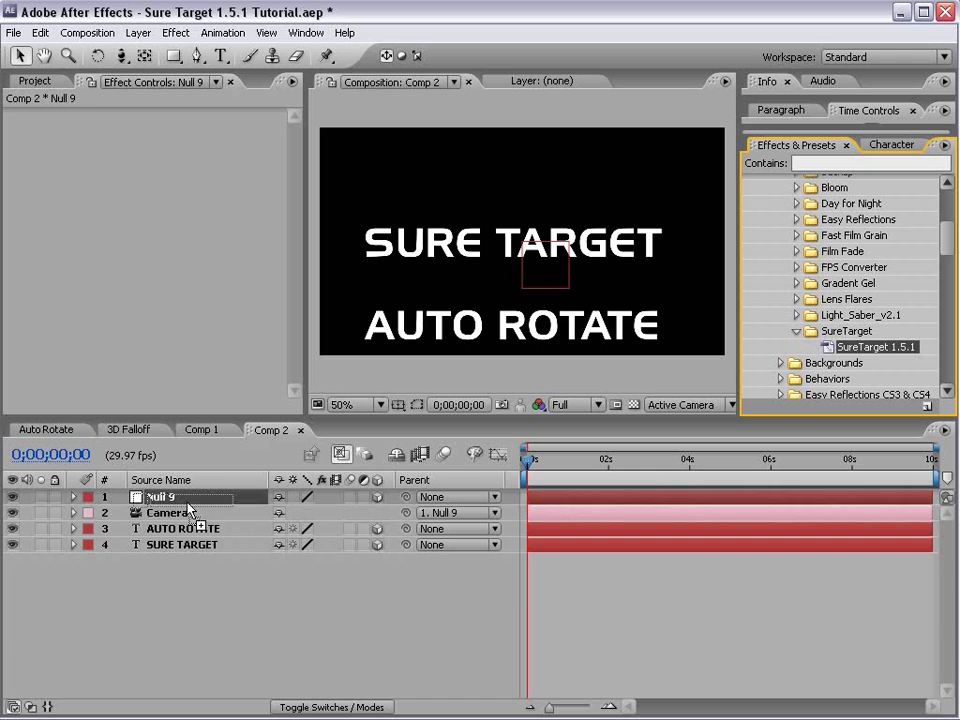
left_click(183, 503)
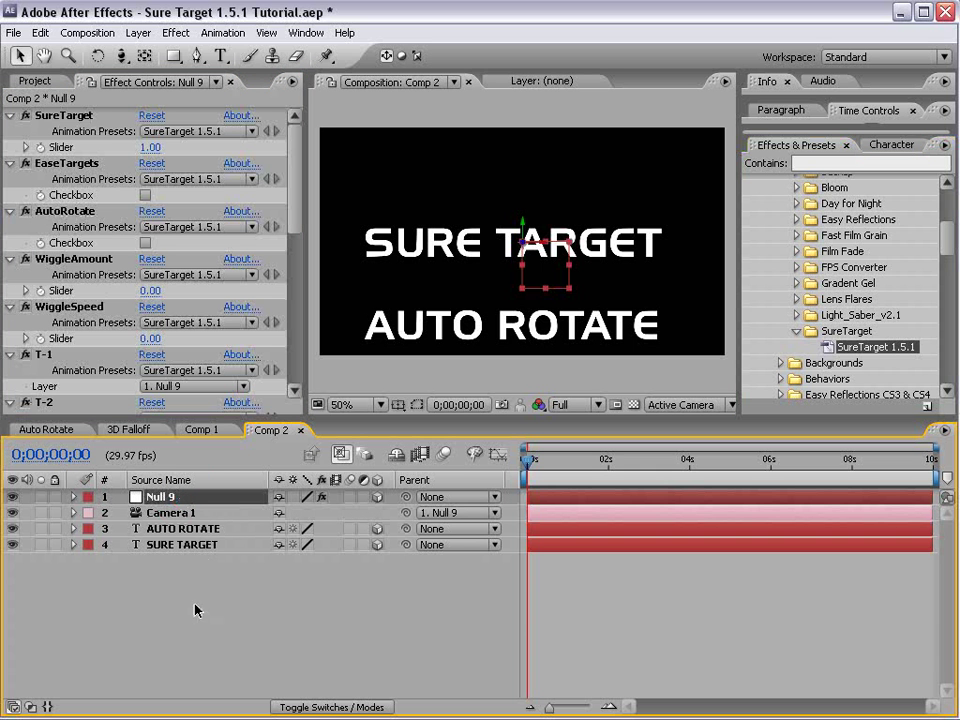
left_click_drag(293, 200, 293, 231)
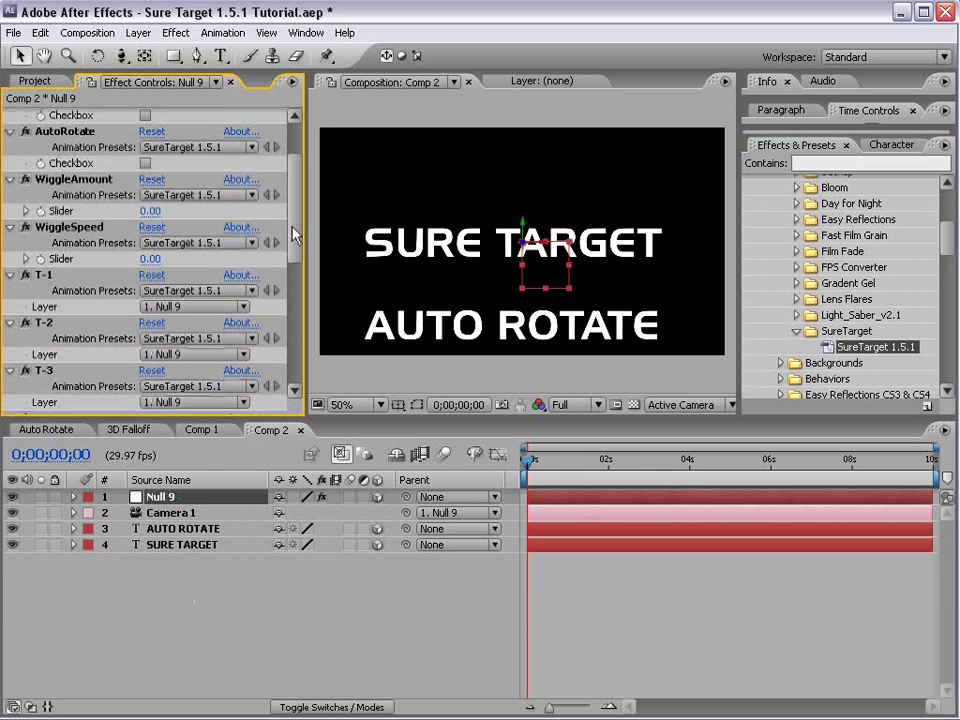
Aim target T-1 at SURE TARGET and target T-2 at AUTO ROTATE
left_click(45, 276)
left_click(45, 324)
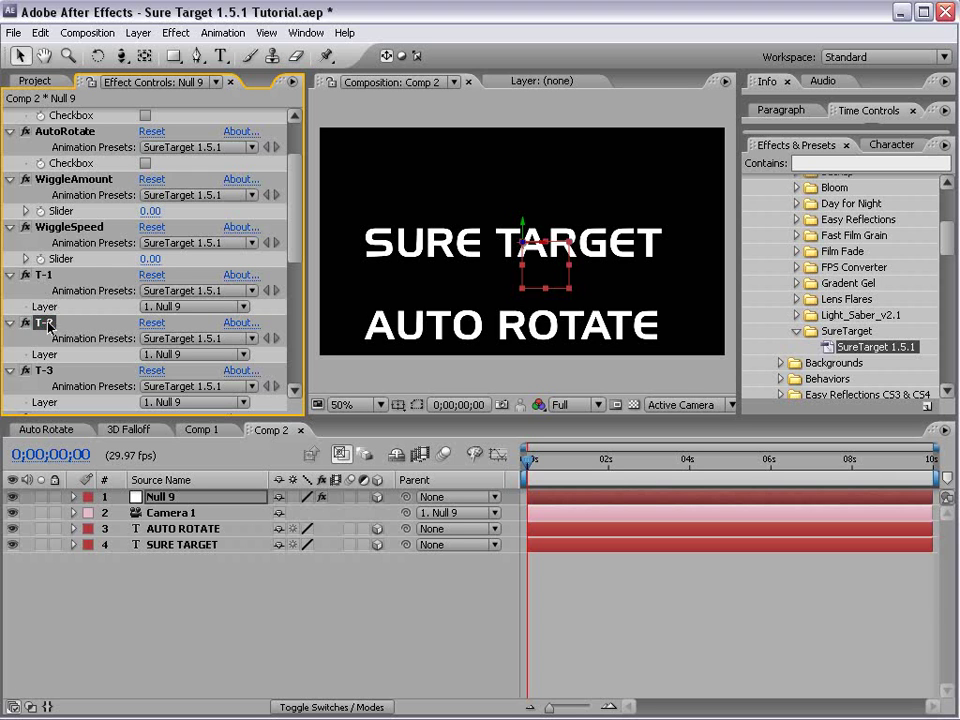
left_click(45, 276)
left_click(173, 310)
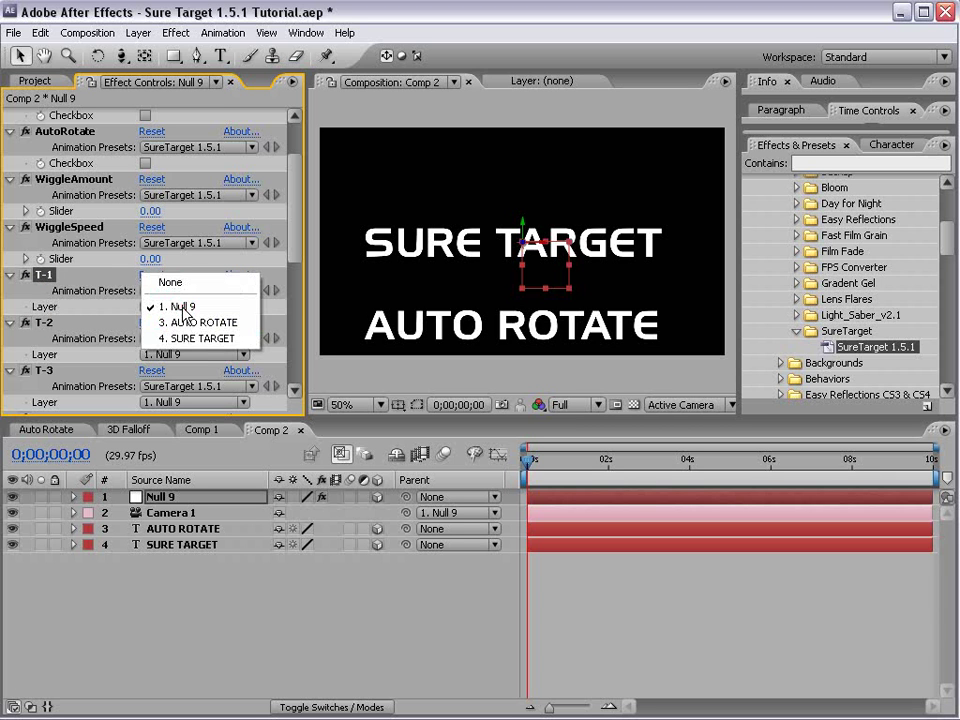
left_click(220, 337)
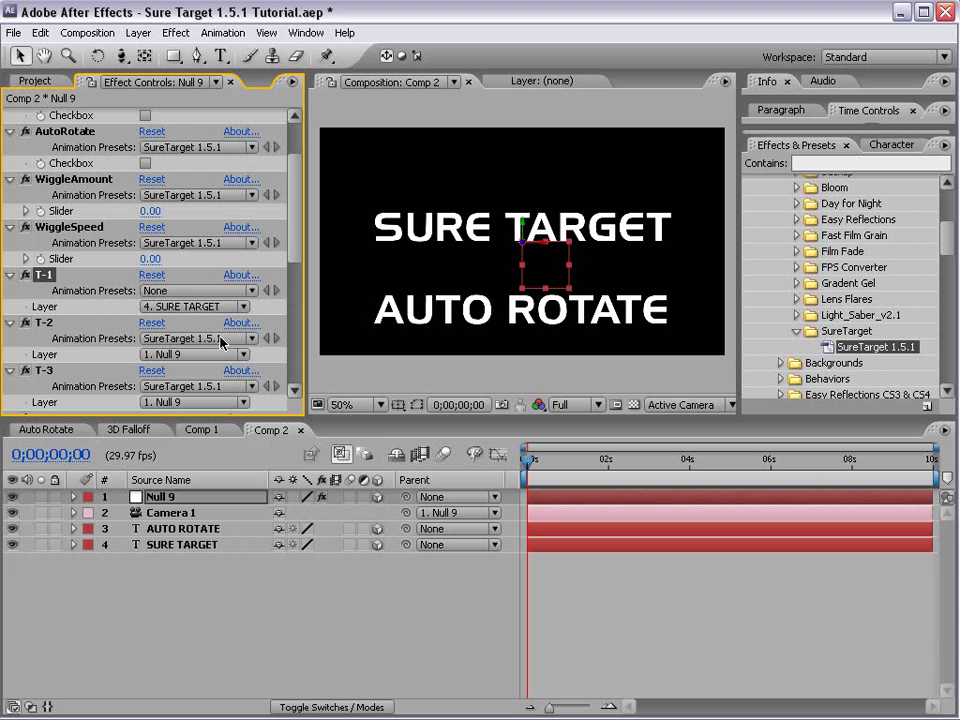
left_click(45, 323)
left_click(175, 355)
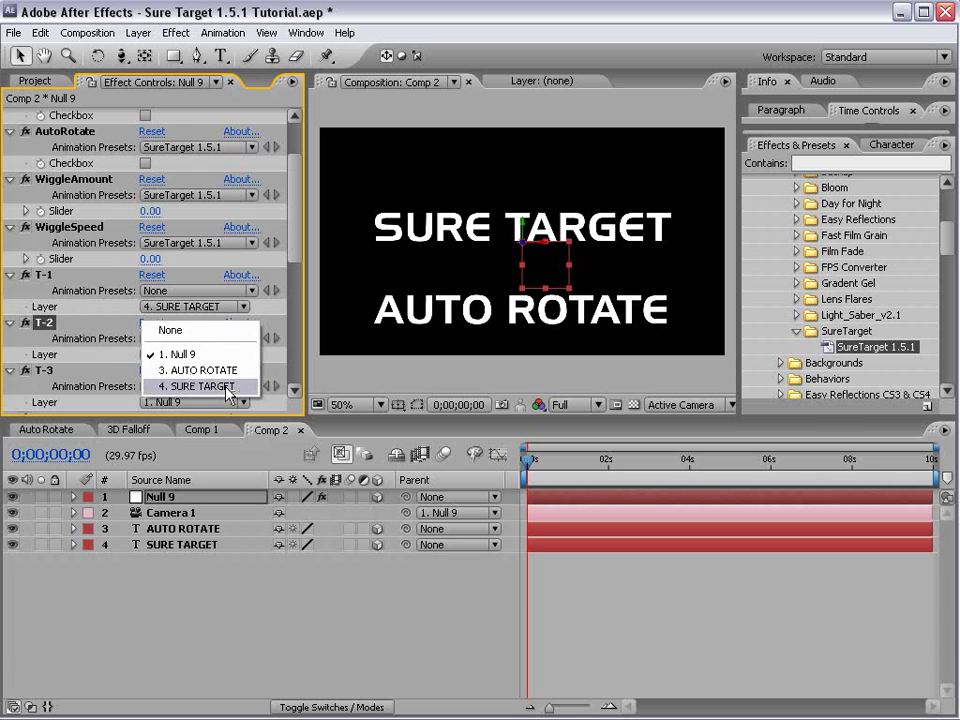
left_click(219, 371)
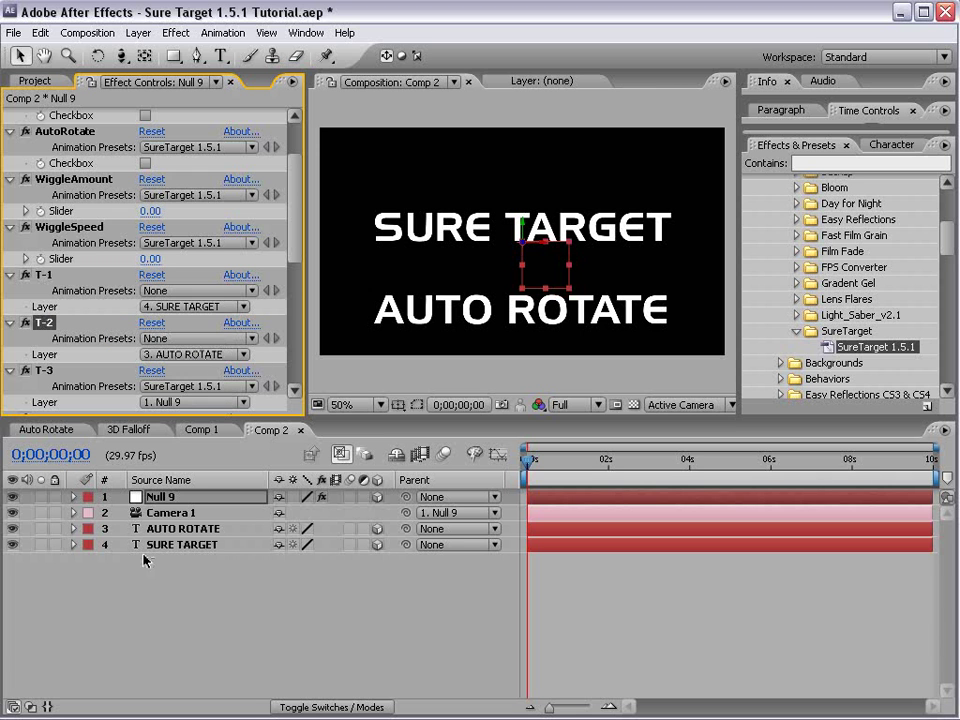
Keyframe the SureTarget slider at 1 at 0s and 2 near one second, then shift both keyframes later
key("e")
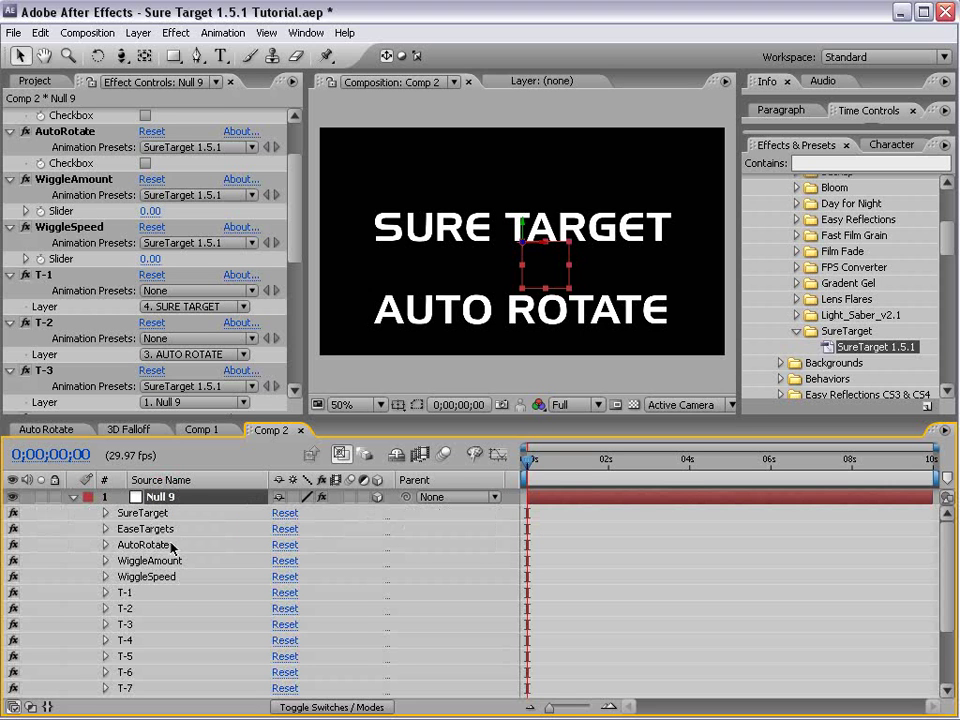
left_click(106, 513)
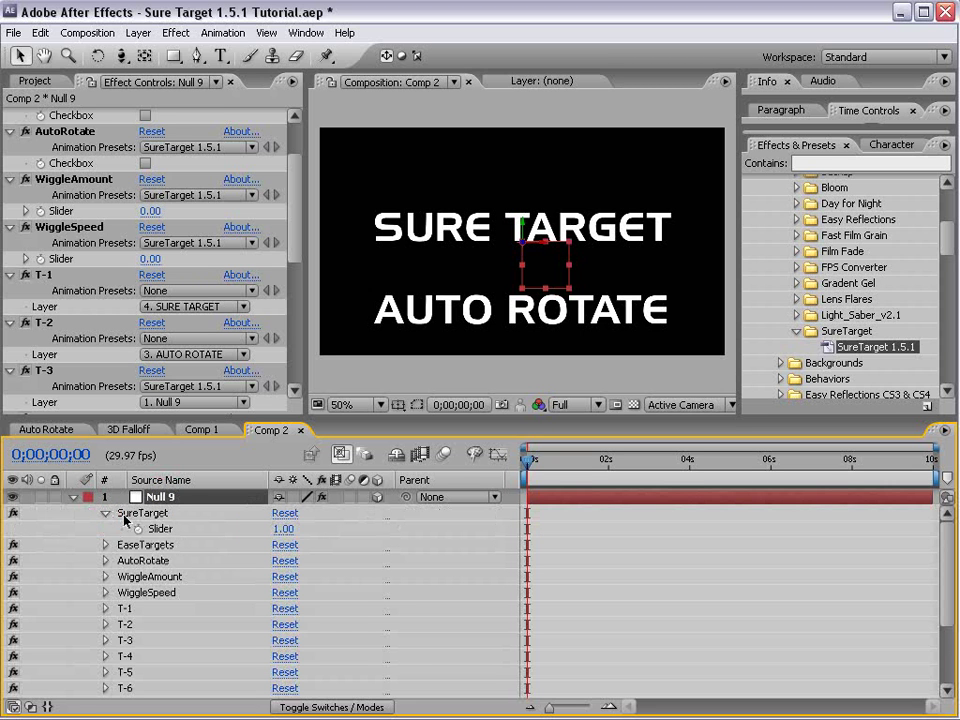
left_click(137, 530)
left_click_drag(527, 460, 570, 460)
left_click(285, 529)
type("2")
key("Return")
left_click_drag(547, 475, 540, 463)
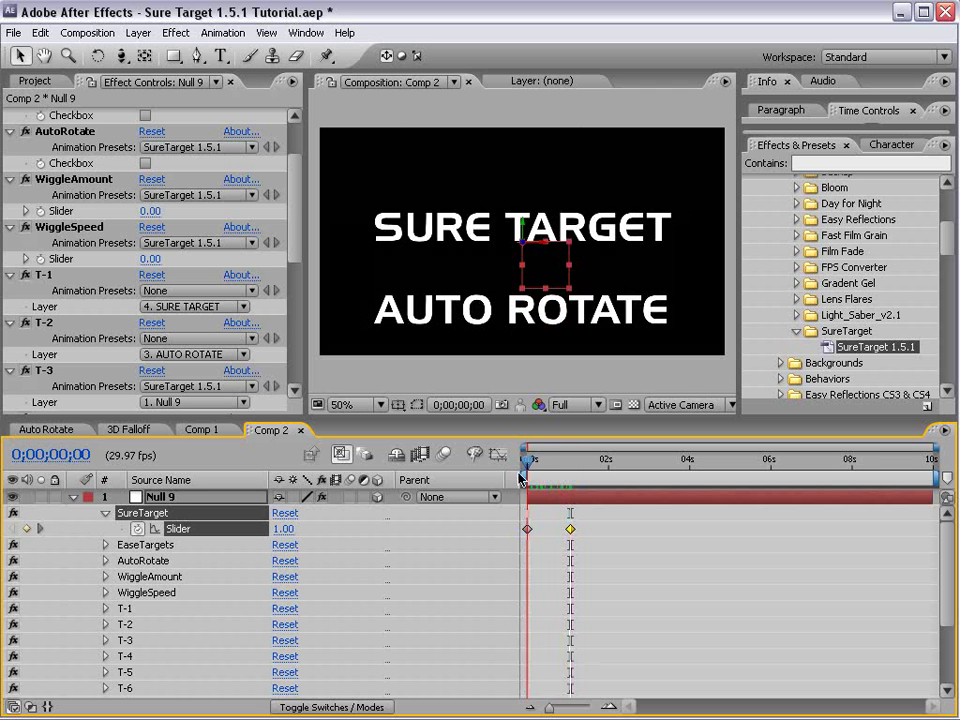
mouse_move(585, 532)
left_mouse_down()
mouse_move(518, 534)
mouse_move(549, 529)
left_mouse_up()
left_click(547, 462)
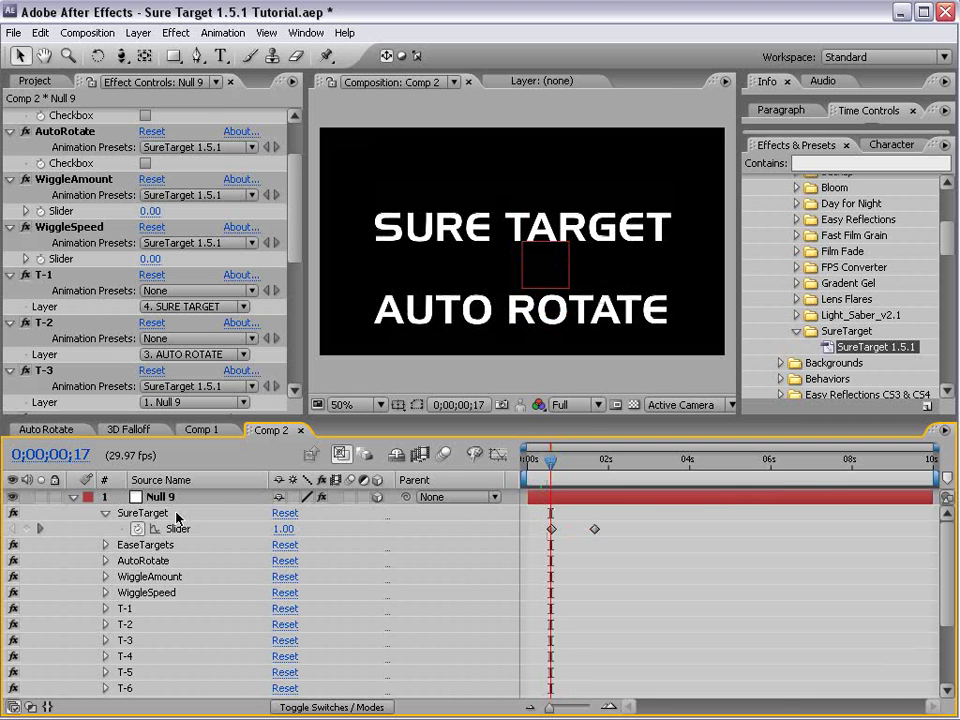
Inspect Null 9's Position wiggle expression and its speed graph in the Graph Editor
left_click(170, 497)
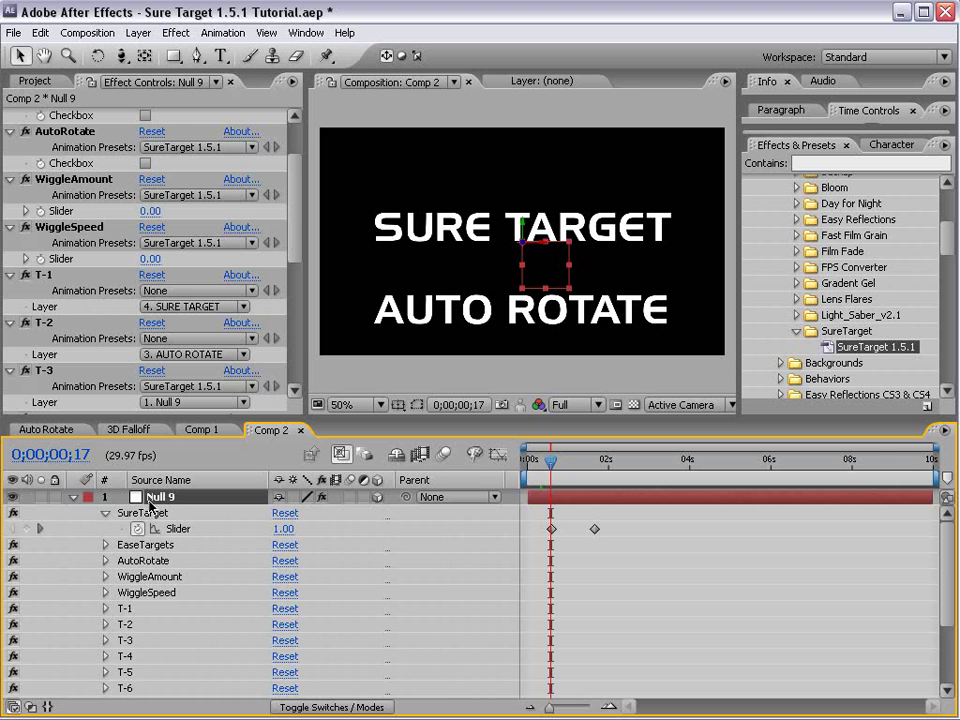
key("p")
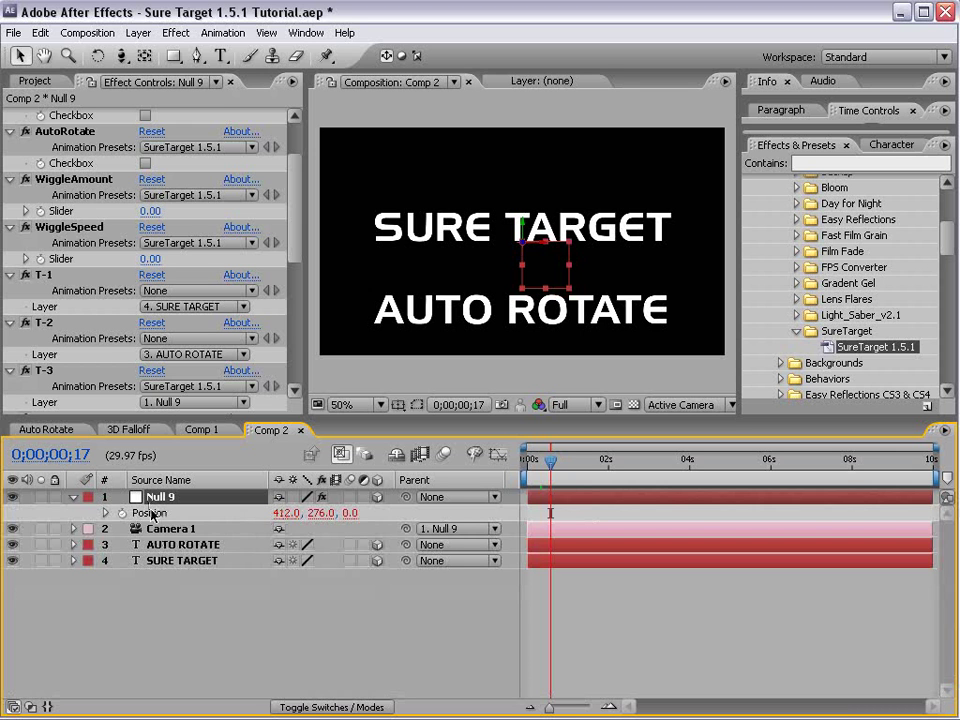
left_click(150, 512)
left_click(106, 513)
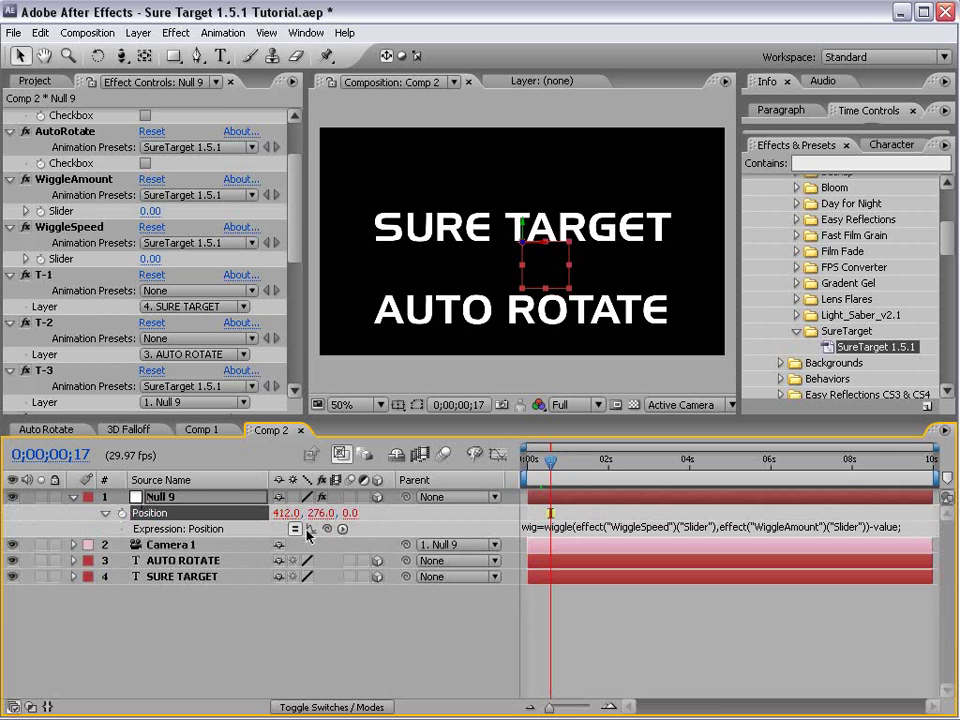
left_click(498, 455)
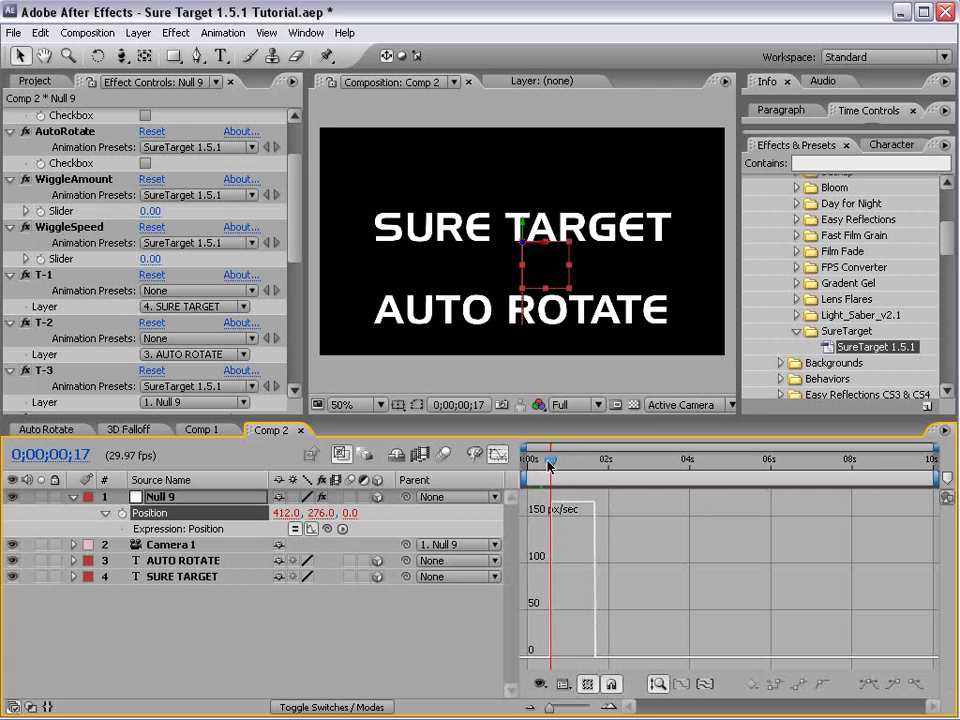
mouse_move(546, 463)
left_mouse_down()
mouse_move(535, 467)
mouse_move(600, 471)
mouse_move(536, 489)
mouse_move(596, 493)
left_mouse_up()
Check EaseTargets on Null 9 so the camera eases between targets
key("u")
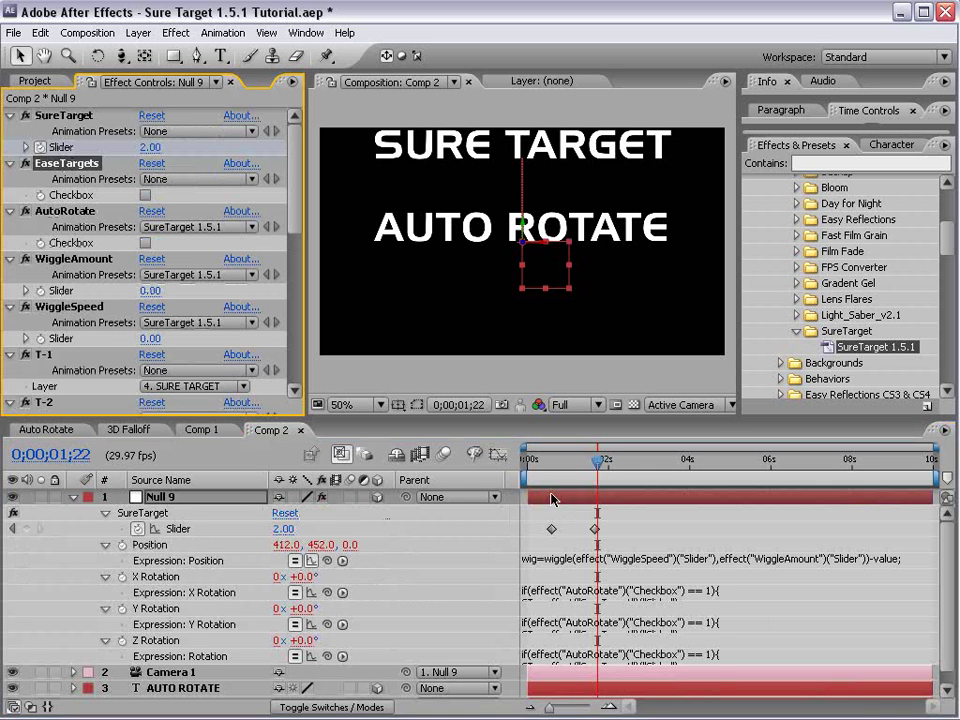
left_click(415, 376)
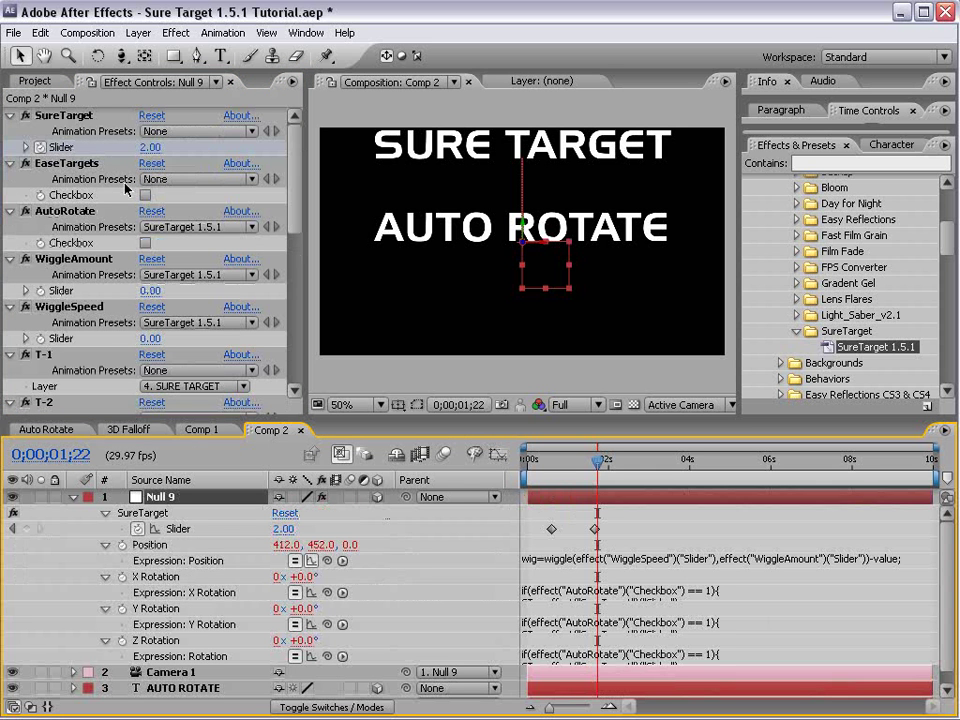
left_click(67, 166)
left_click(145, 195)
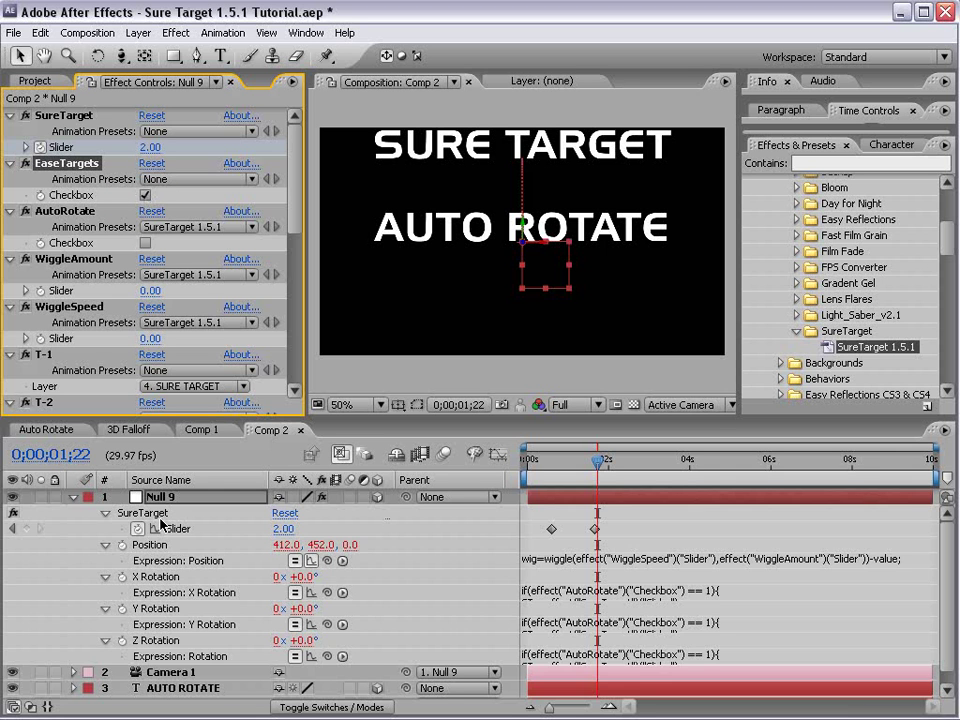
Reveal Null 9's Position wiggle expression and inspect the eased speed graph
key("u")
key("p")
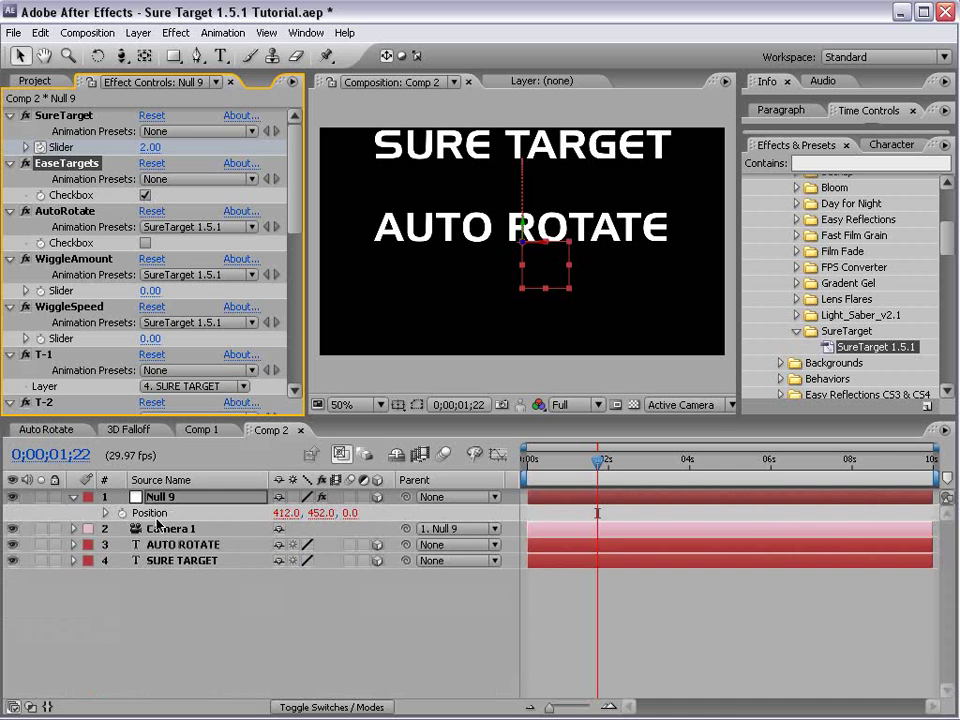
left_click(148, 513)
left_click(105, 513)
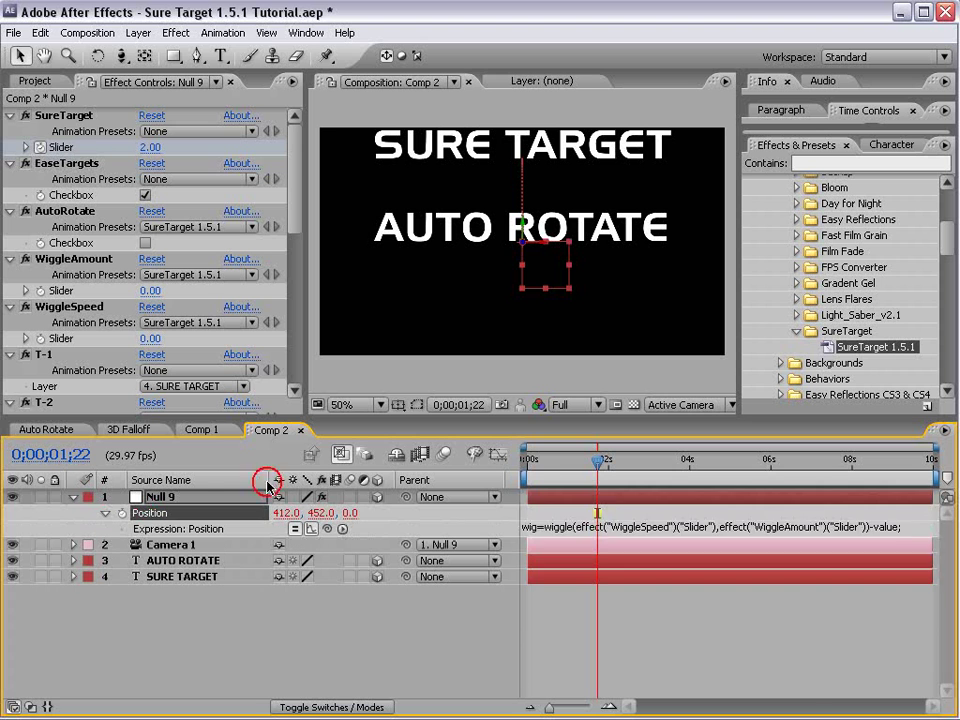
left_click(498, 455)
mouse_move(601, 470)
left_mouse_down()
mouse_move(549, 480)
mouse_move(597, 468)
left_mouse_up()
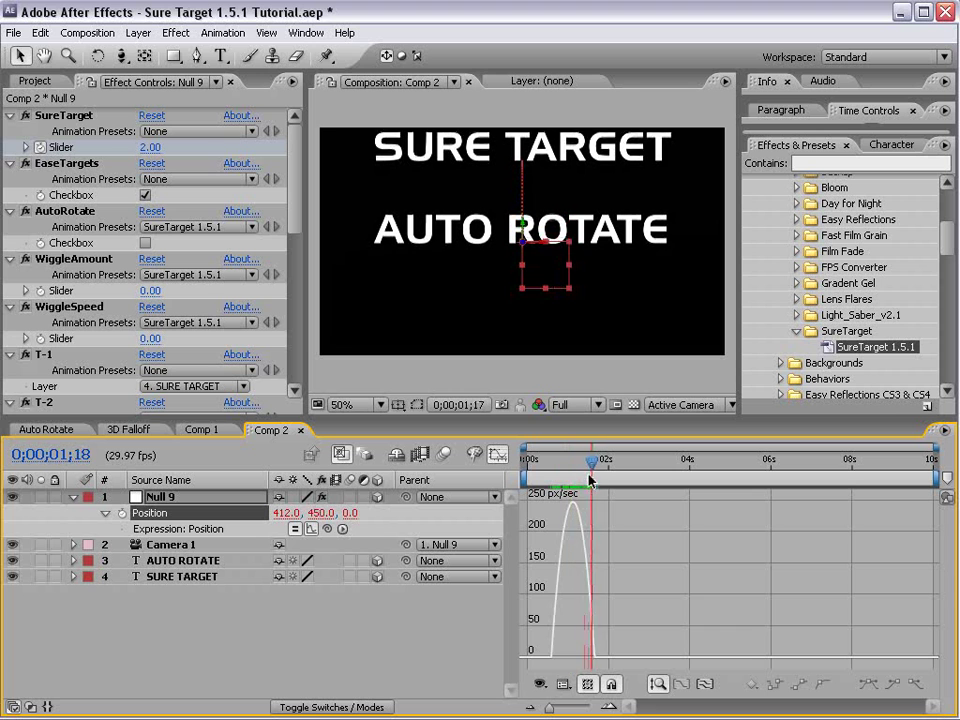
left_click(497, 456)
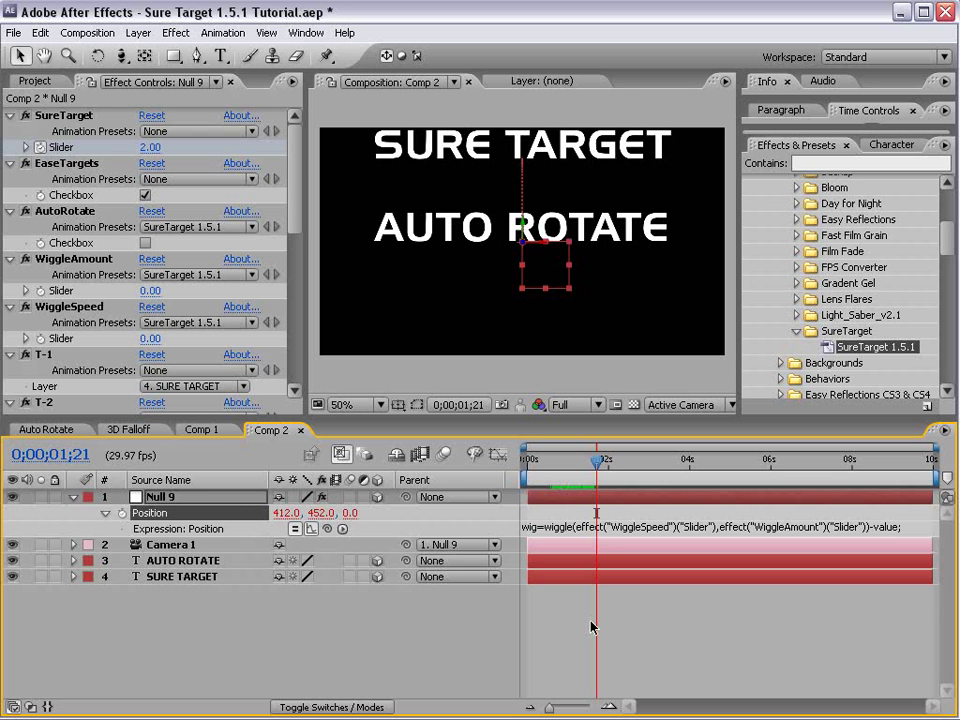
Copy both Medium Orange Solid layers from Auto Rotate into Comp 2, beneath the text layers
left_click(36, 430)
left_click(195, 672)
left_click(195, 688, "shift")
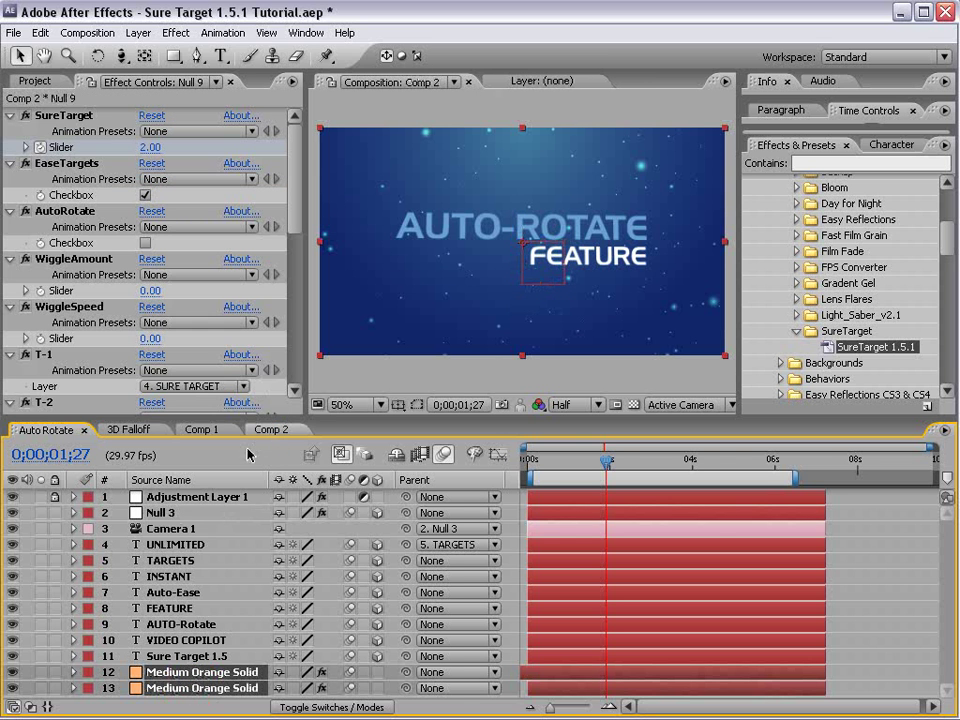
left_click(271, 430)
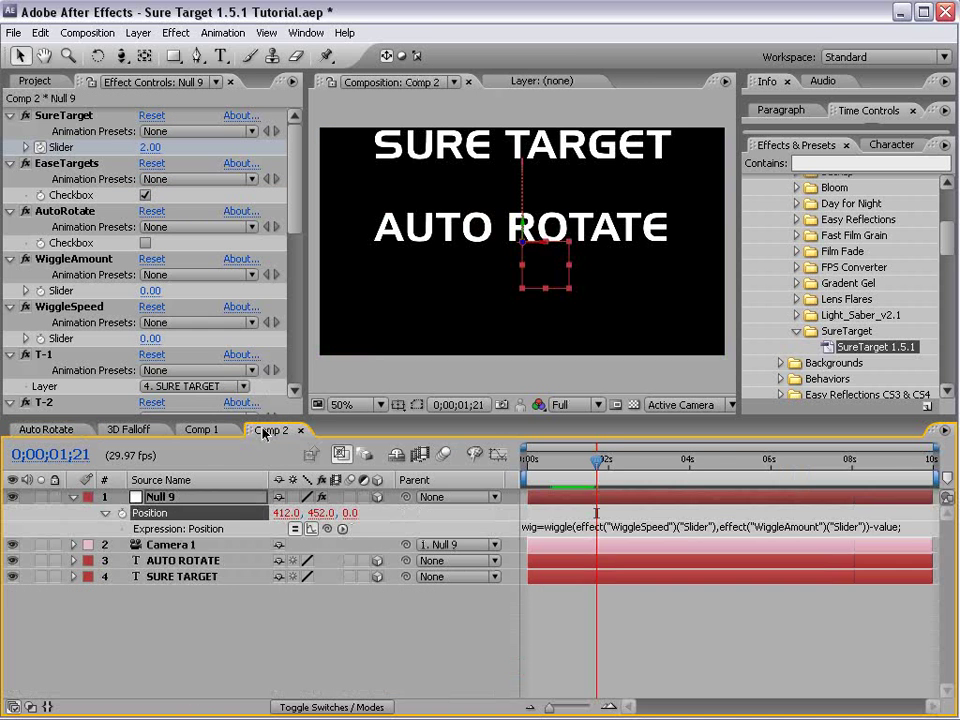
key("ctrl+v")
left_click_drag(176, 598, 176, 684)
left_click(557, 692)
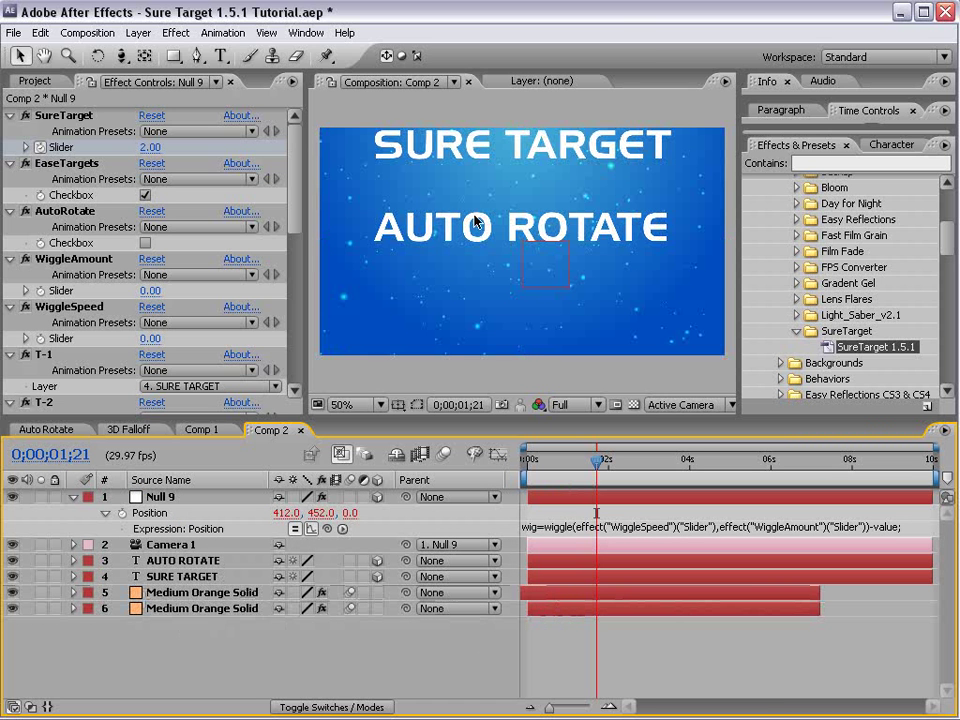
Move the Null 9 target down onto AUTO ROTATE and reveal its orientation and rotation properties
left_click(195, 560)
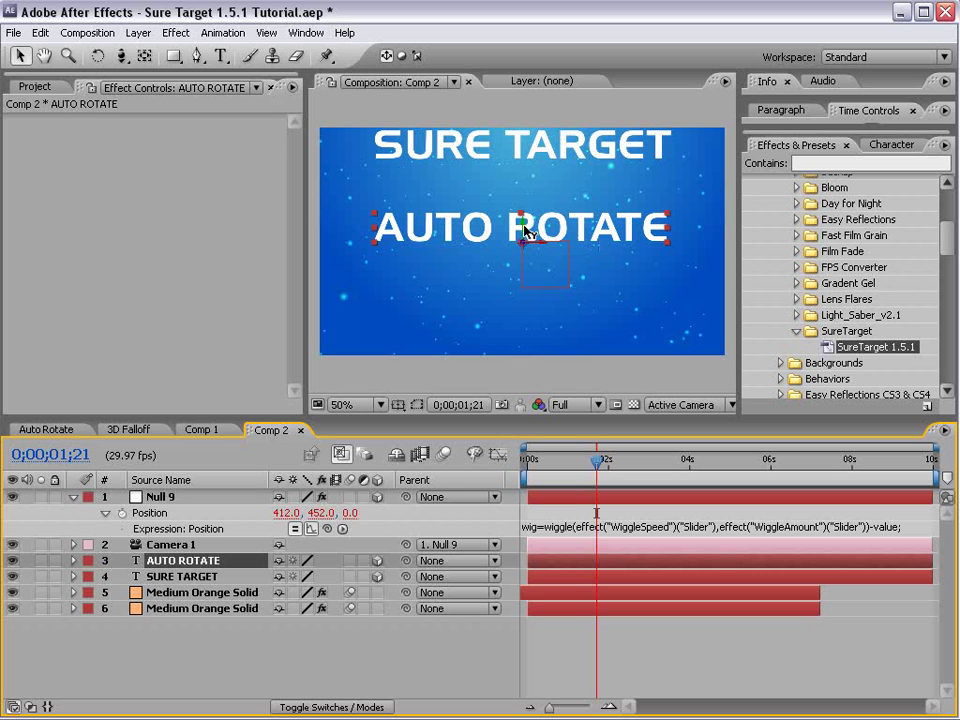
left_click_drag(522, 228, 522, 266)
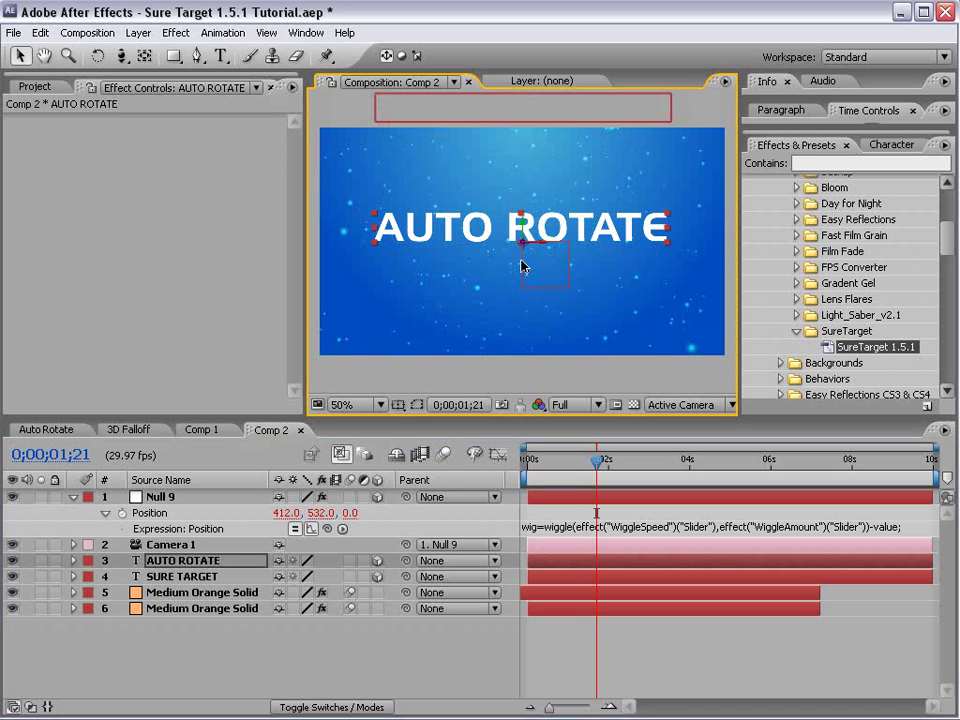
left_click(193, 568)
key("r")
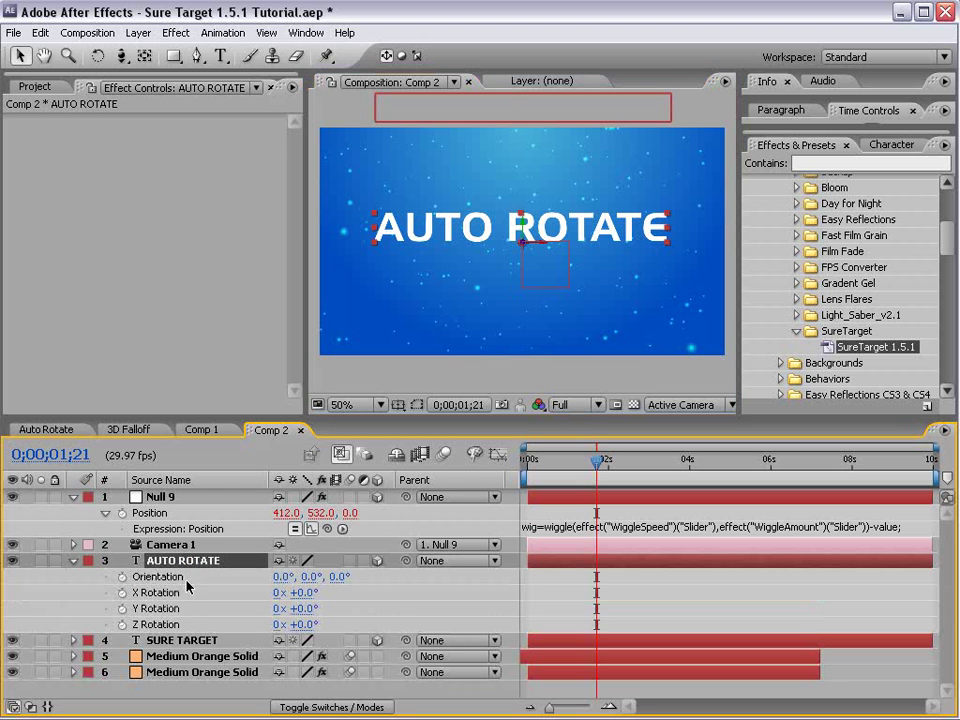
left_click(74, 564)
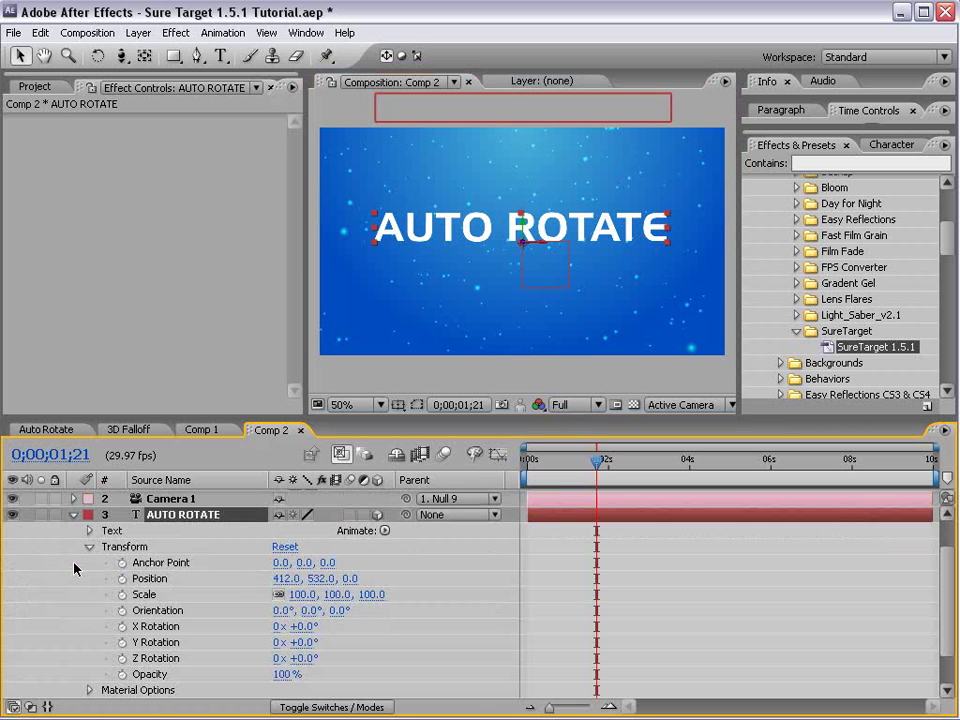
left_click(116, 549)
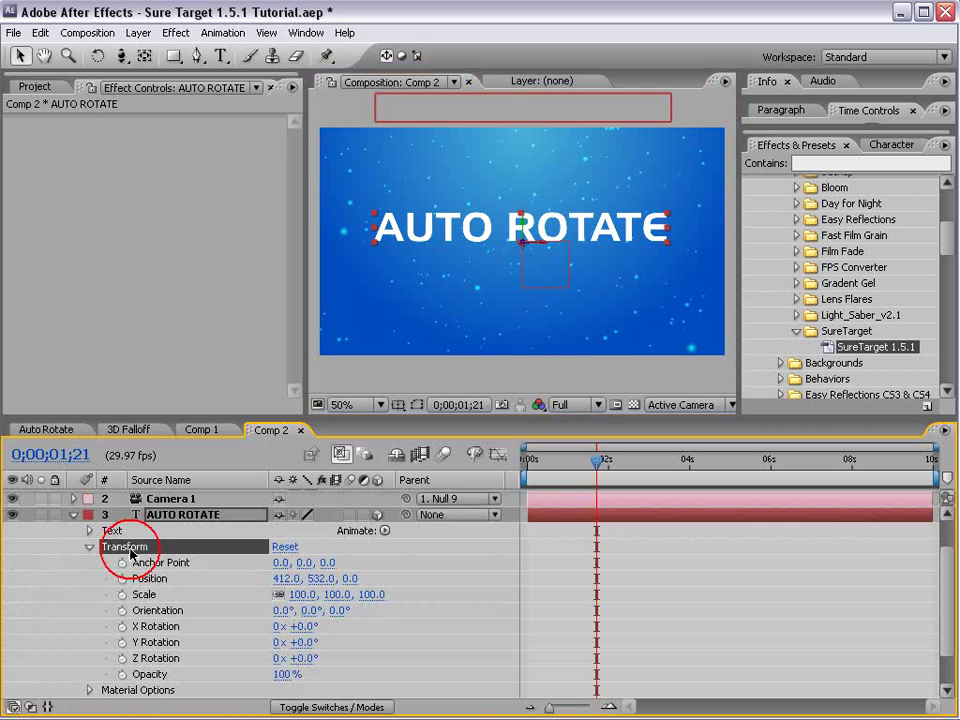
left_click(155, 611)
left_click(158, 642)
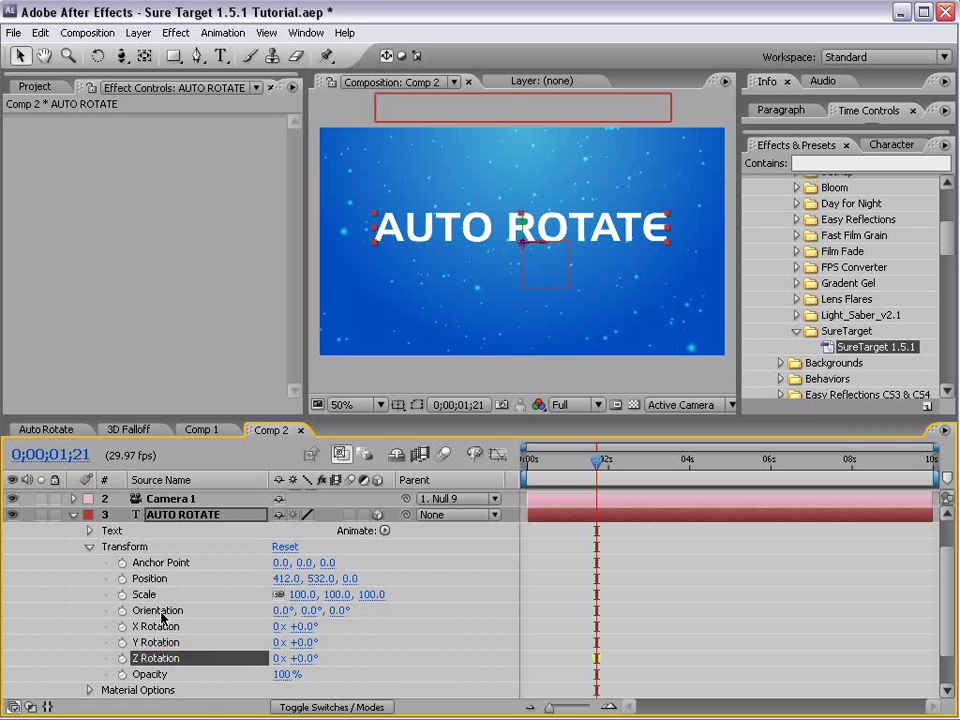
left_click(165, 610)
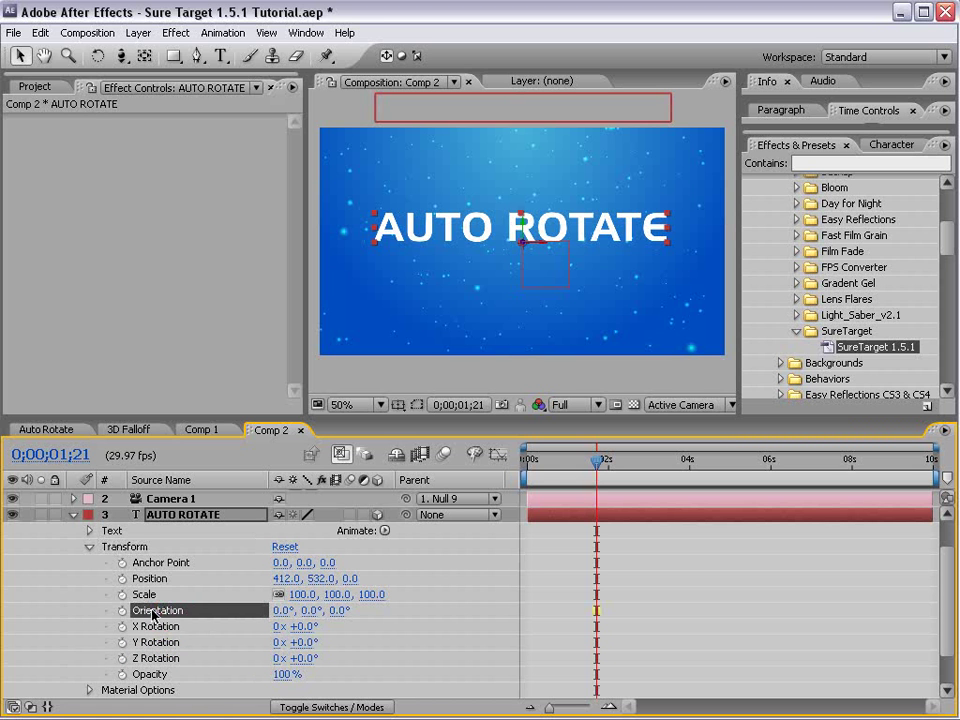
Rotate AUTO ROTATE to Orientation Y 342° and scrub Y Rotation to 137°
left_click(97, 57)
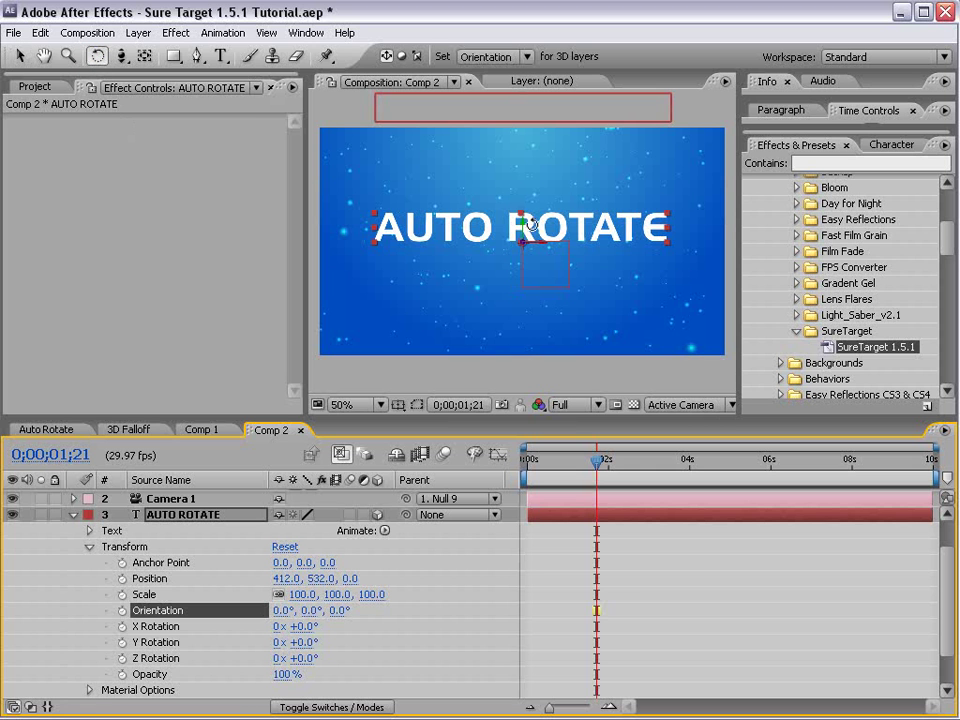
left_click_drag(521, 229, 531, 234)
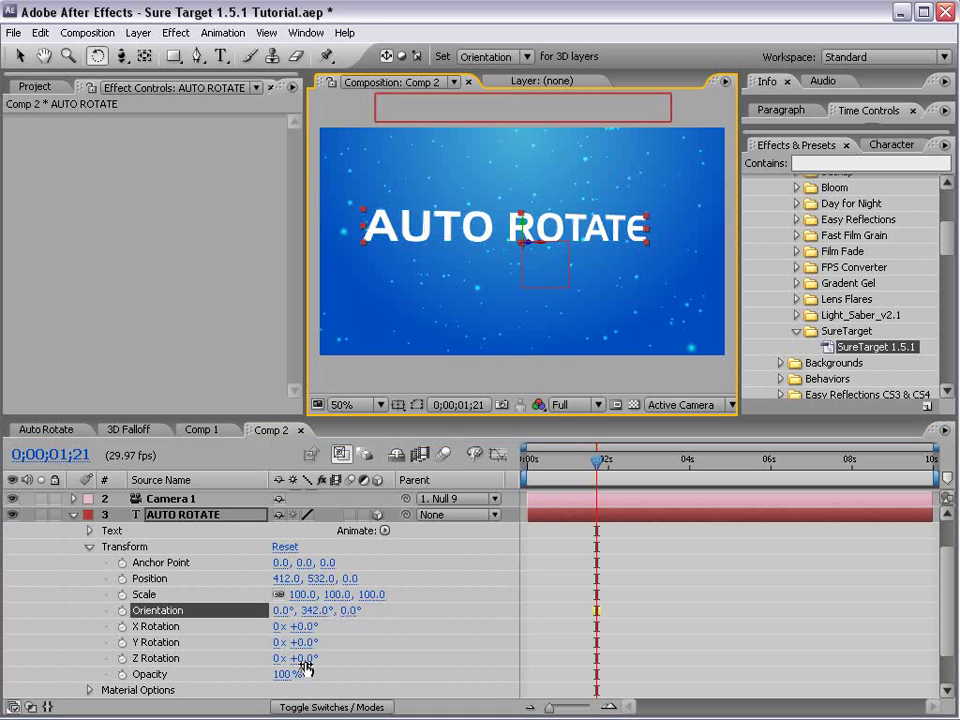
key("Down")
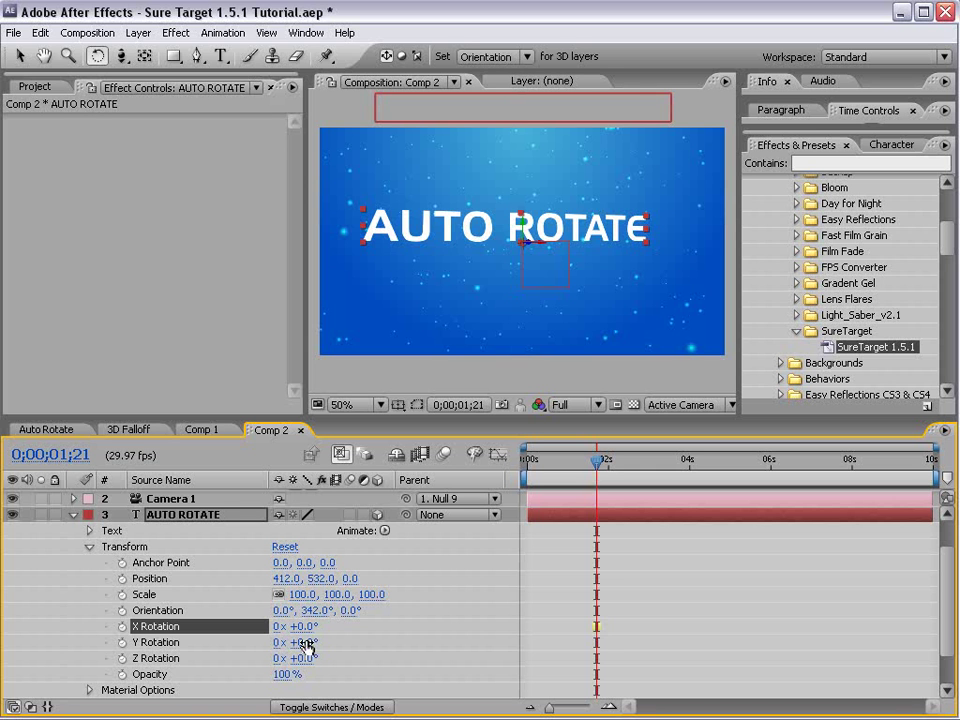
left_click_drag(303, 642, 436, 646)
mouse_move(591, 467)
left_mouse_down()
mouse_move(541, 476)
mouse_move(598, 486)
left_mouse_up()
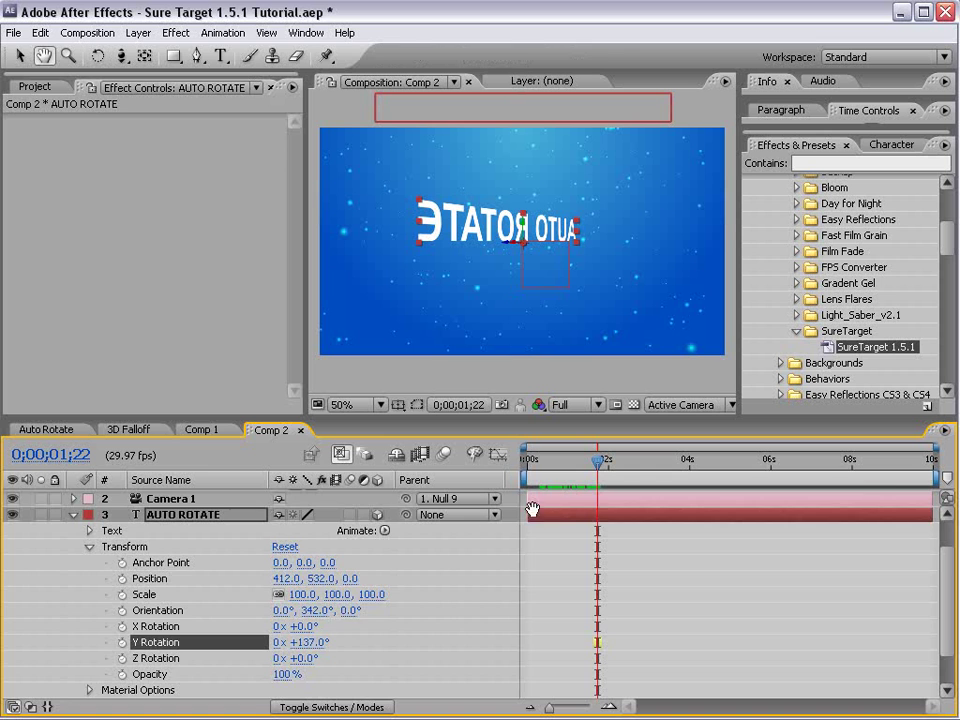
scroll(556, 510, "up", 1)
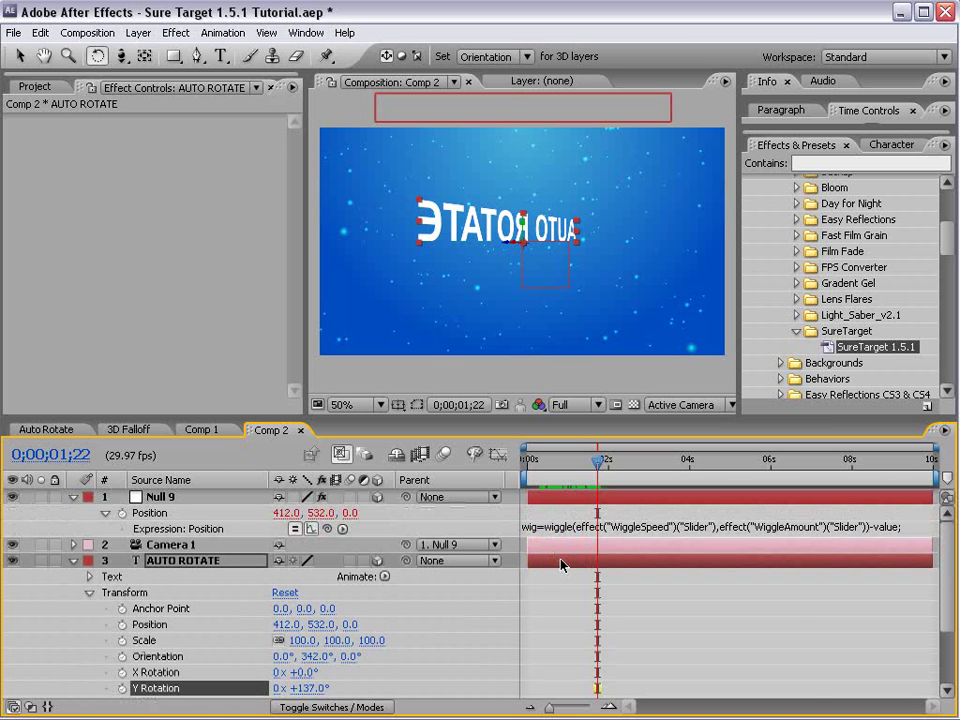
Tick AutoRotate on Null 9 and reveal its keyframes and expressions
left_click(160, 496)
left_click(66, 211)
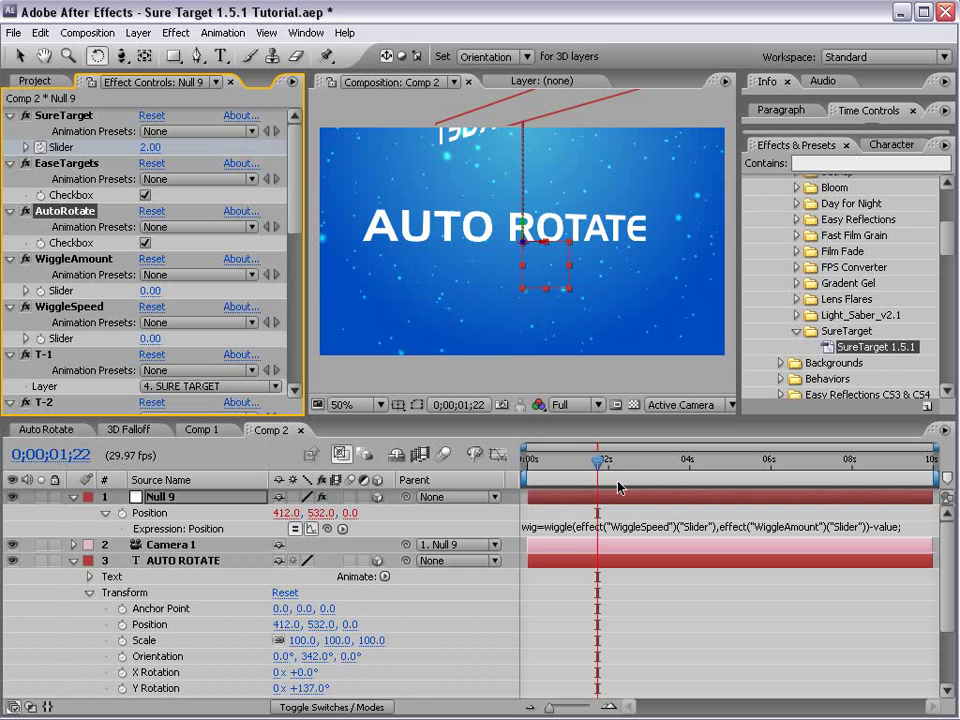
key("u")
mouse_move(598, 461)
left_mouse_down()
mouse_move(557, 463)
mouse_move(596, 470)
mouse_move(561, 475)
mouse_move(558, 486)
mouse_move(596, 487)
left_mouse_up()
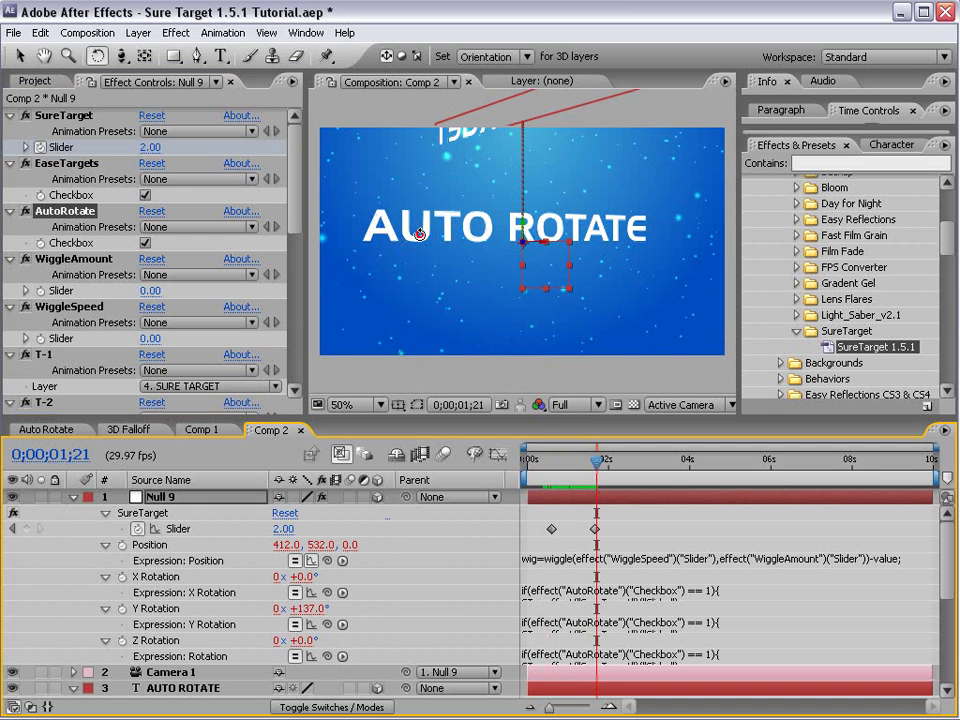
left_click(432, 222)
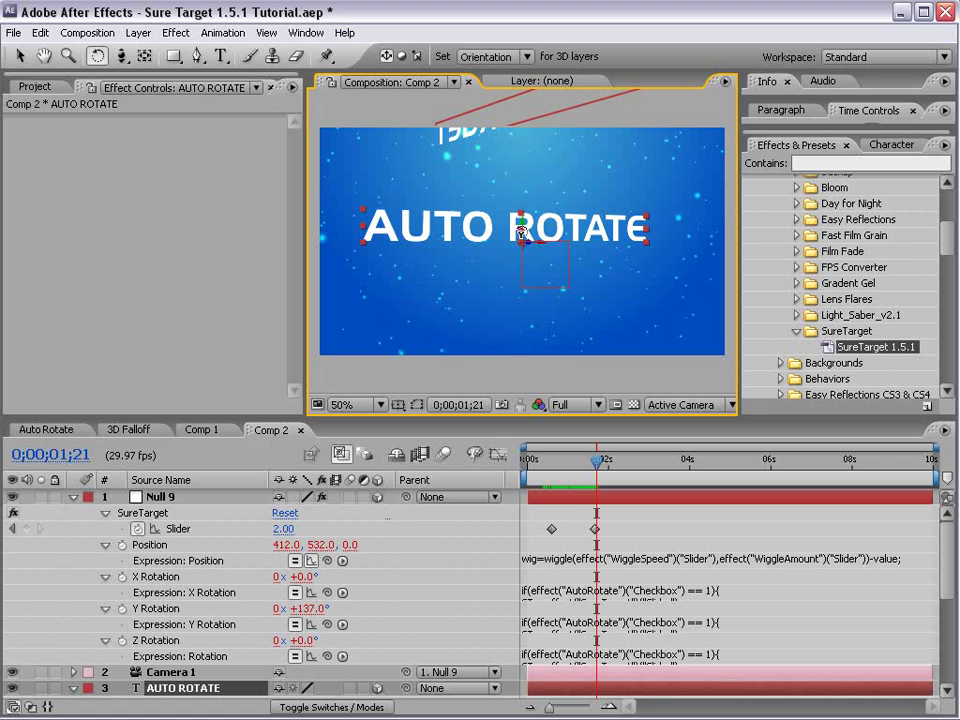
Reorient the AUTO ROTATE text to 28° with the Rotation tool and scrub the start
mouse_move(523, 232)
left_mouse_down()
mouse_move(537, 248)
mouse_move(491, 232)
left_mouse_up()
key("v")
key("w")
left_click(541, 460)
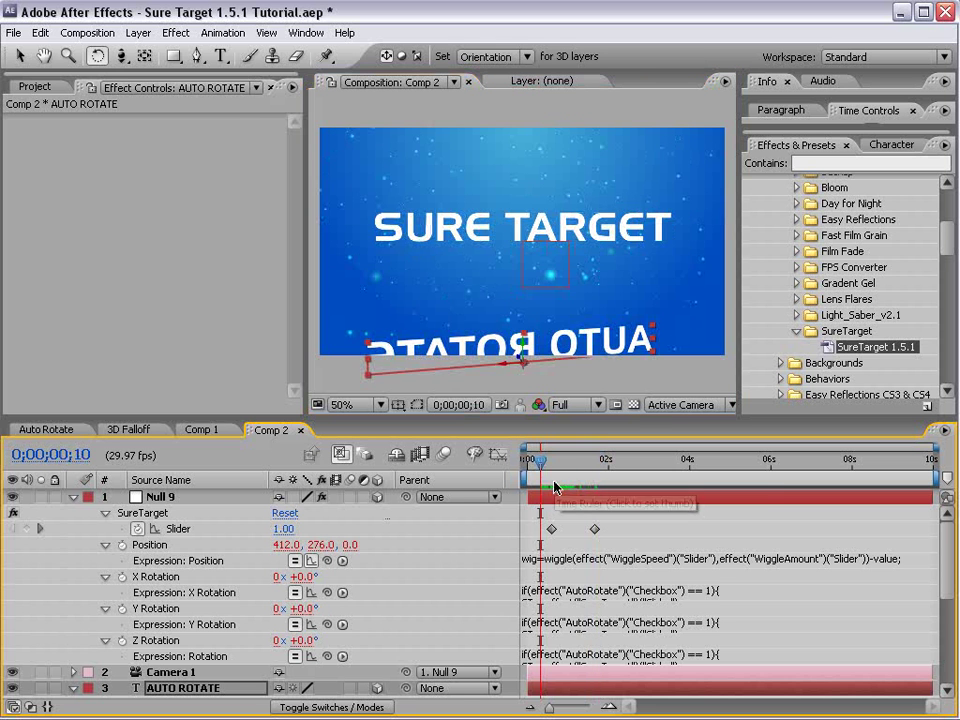
left_click_drag(541, 462, 591, 462)
scroll(567, 533, "down", 4)
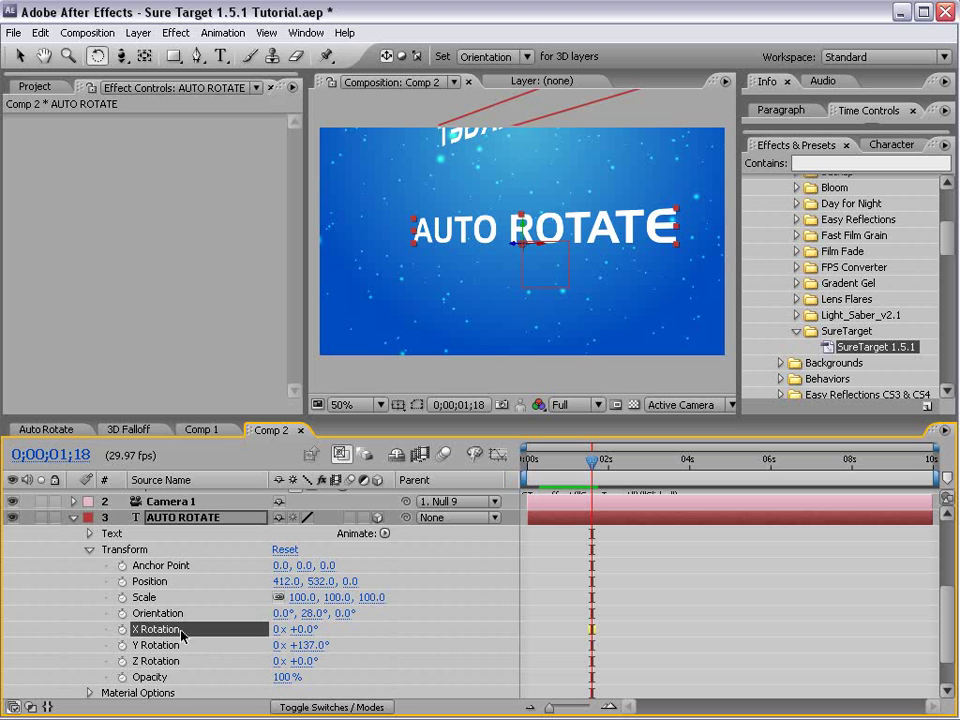
Set AUTO ROTATE's Y Rotation to 1 full revolution and preview the animation
left_click(615, 545)
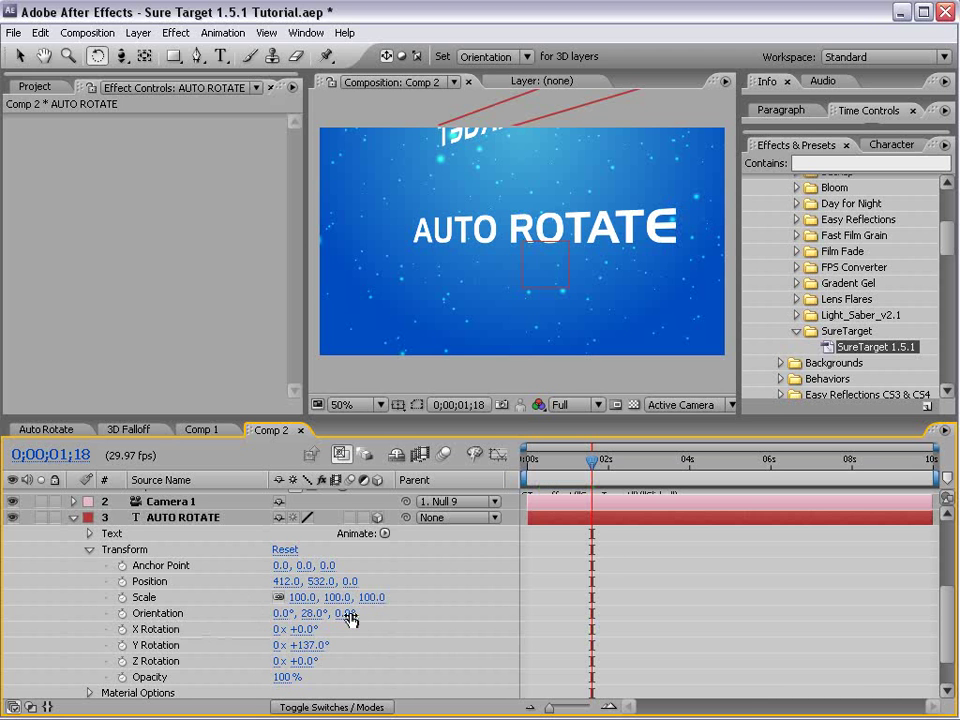
left_click(192, 645)
left_click(279, 645)
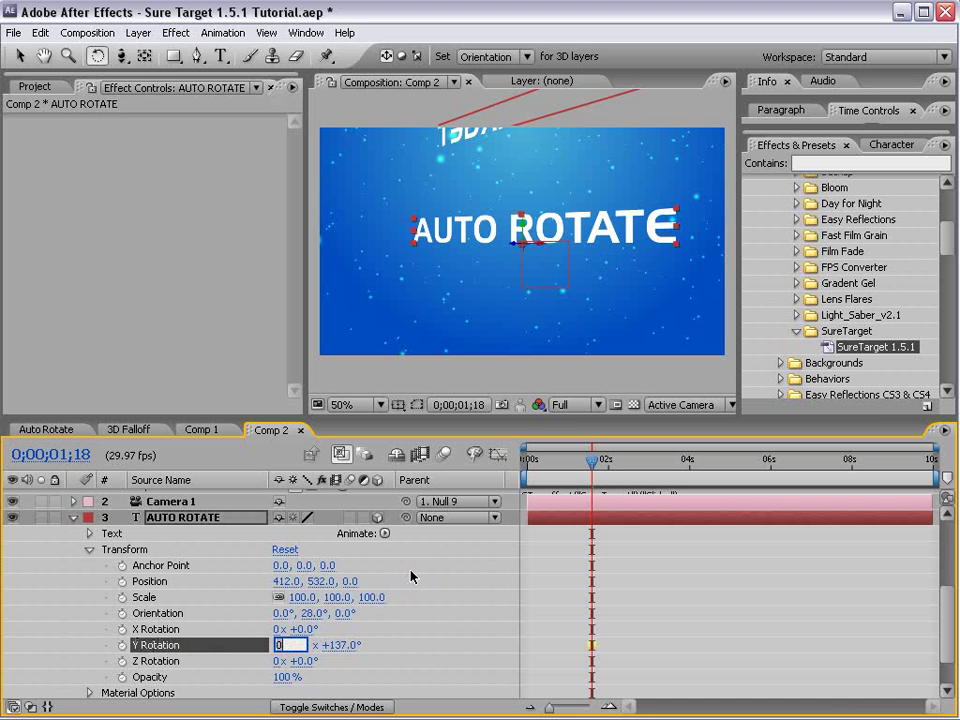
type("1")
key("Return")
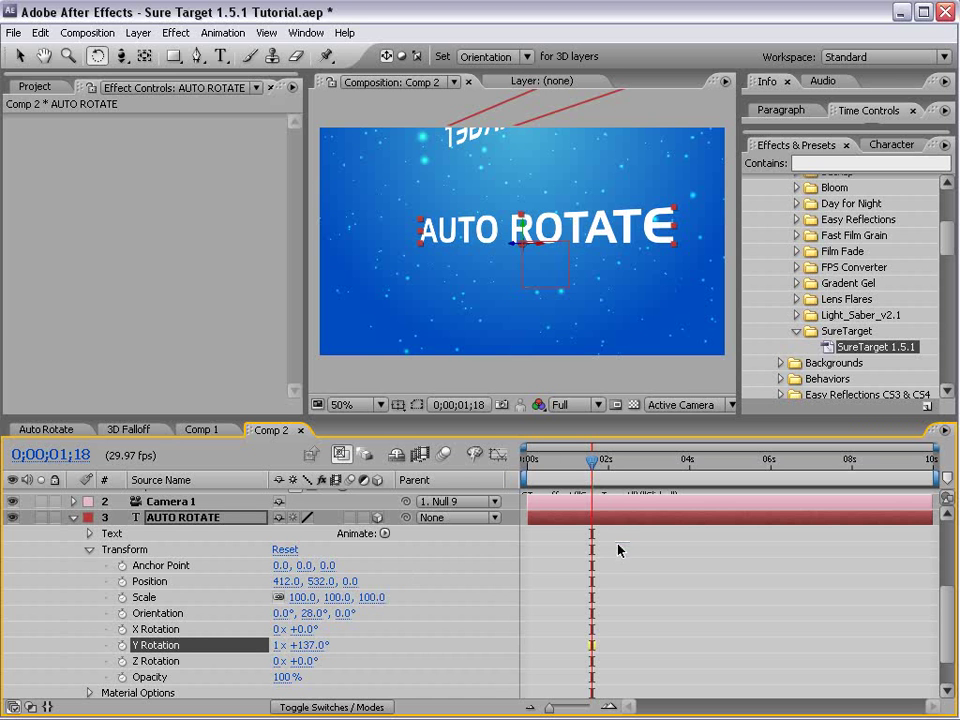
key("space")
key("space")
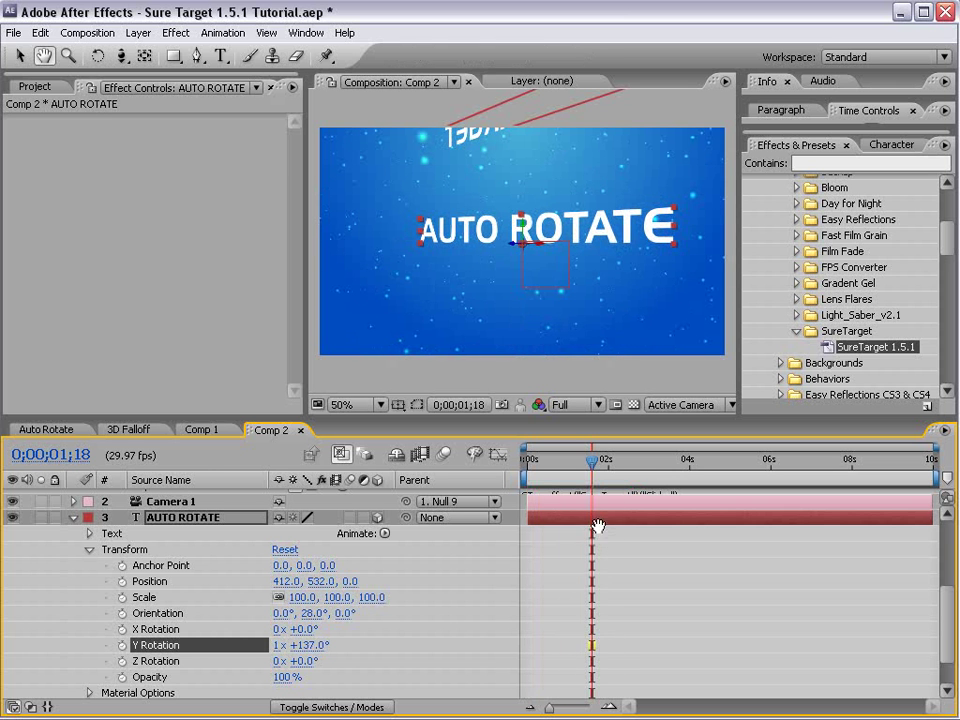
Enable motion blur on AUTO ROTATE, SURE TARGET and the composition
key("e")
key("e")
left_click(74, 650)
left_click(146, 621)
left_click(350, 528)
left_click(350, 544)
left_click(444, 455)
Add a wiggle(.2,200) expression to Camera 1's Position and preview it
left_click(184, 514)
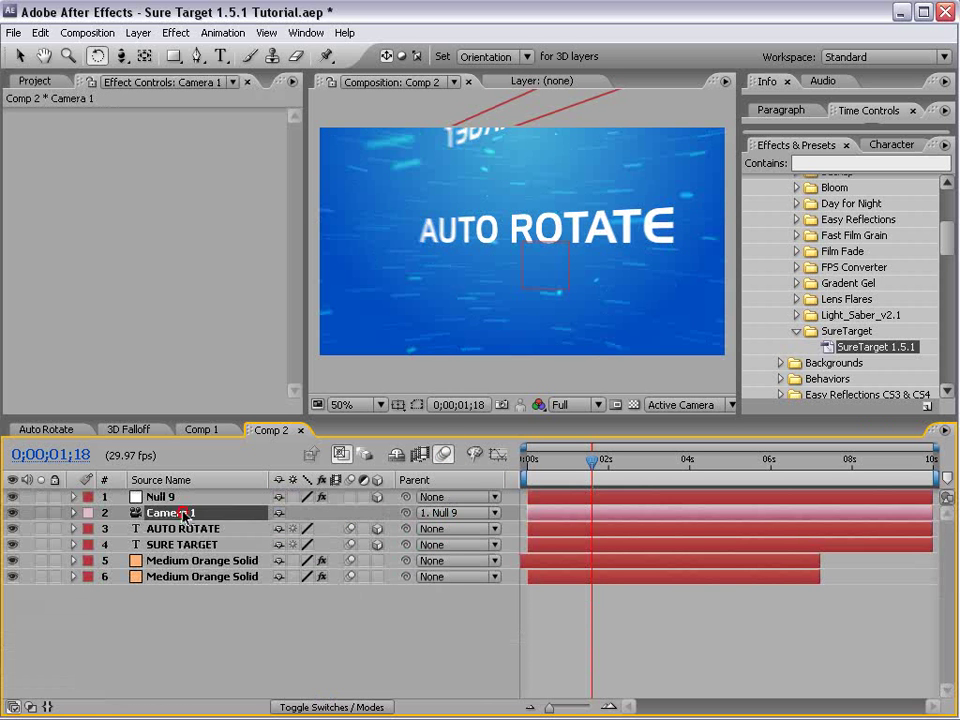
key("p")
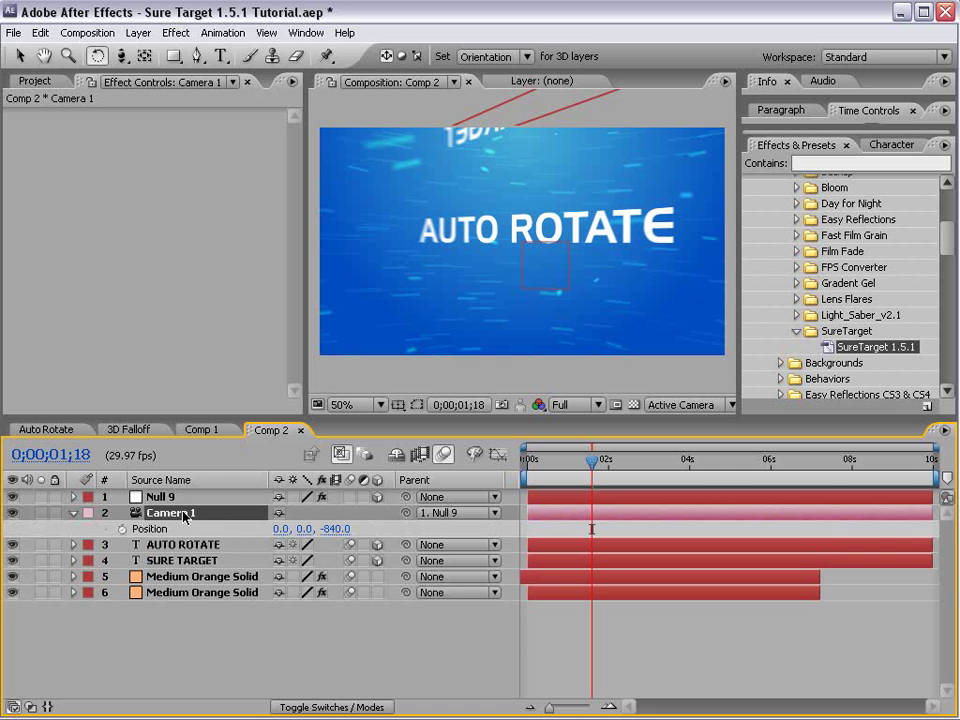
left_click(122, 530, "alt")
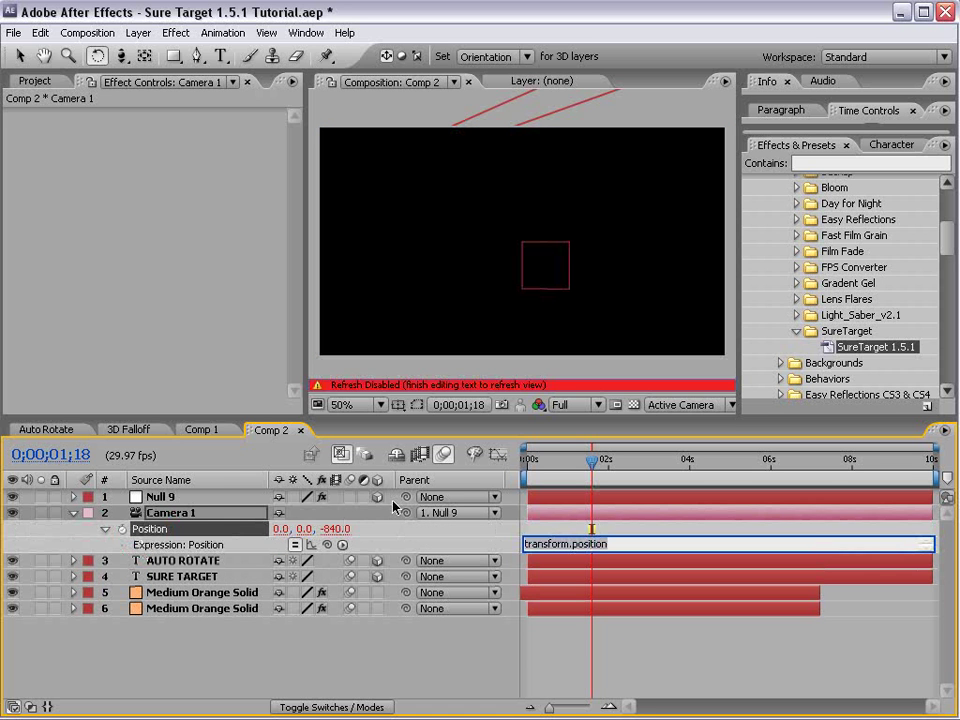
type("wiggle(.2,200")
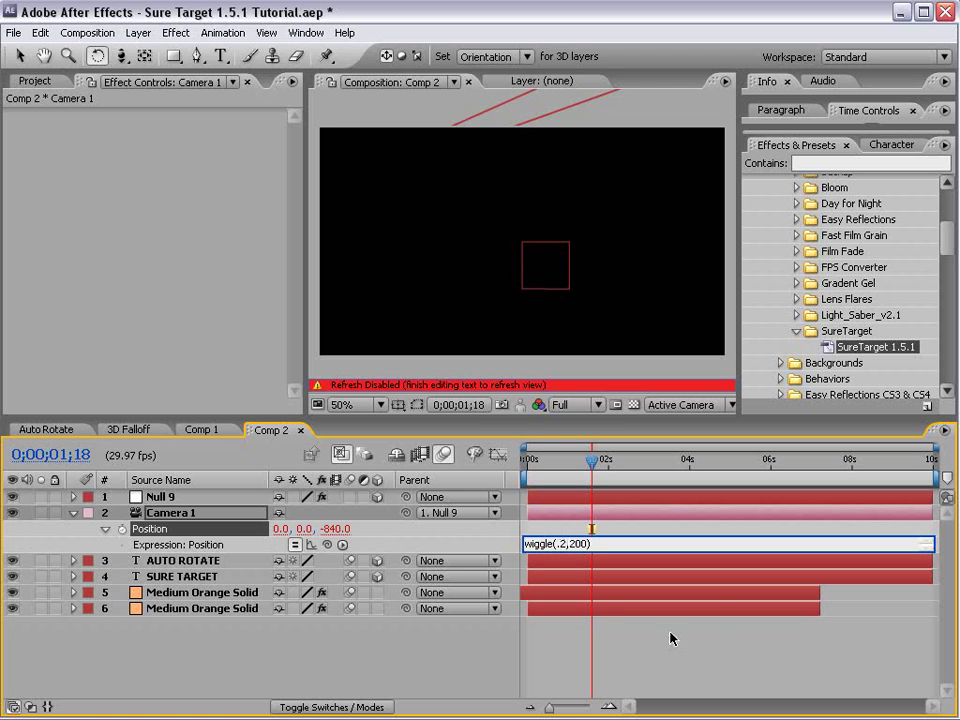
left_click(583, 325)
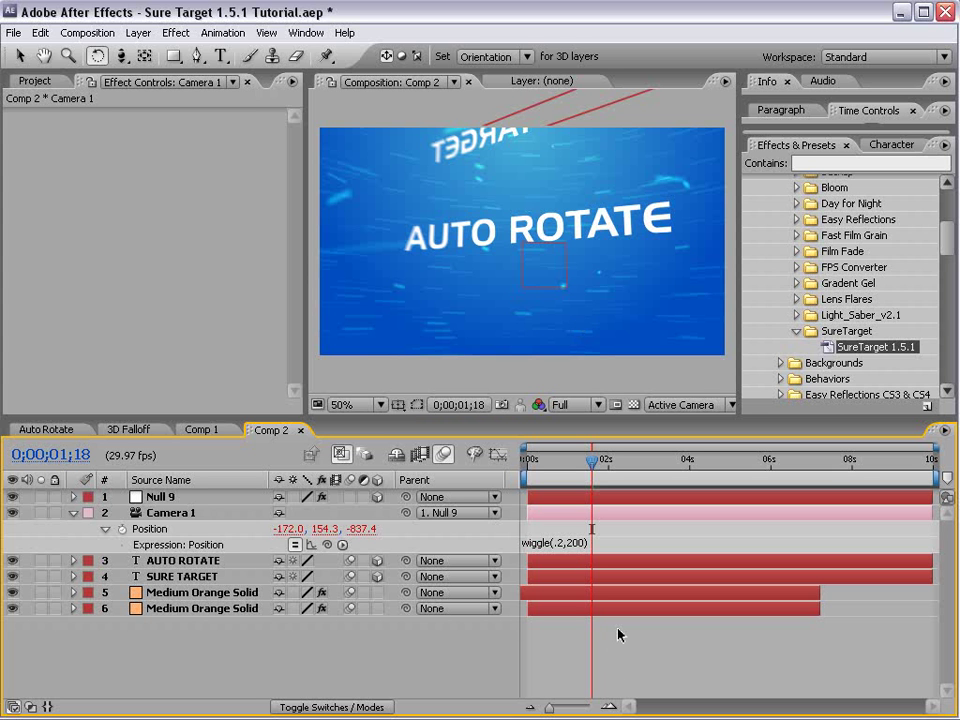
key("space")
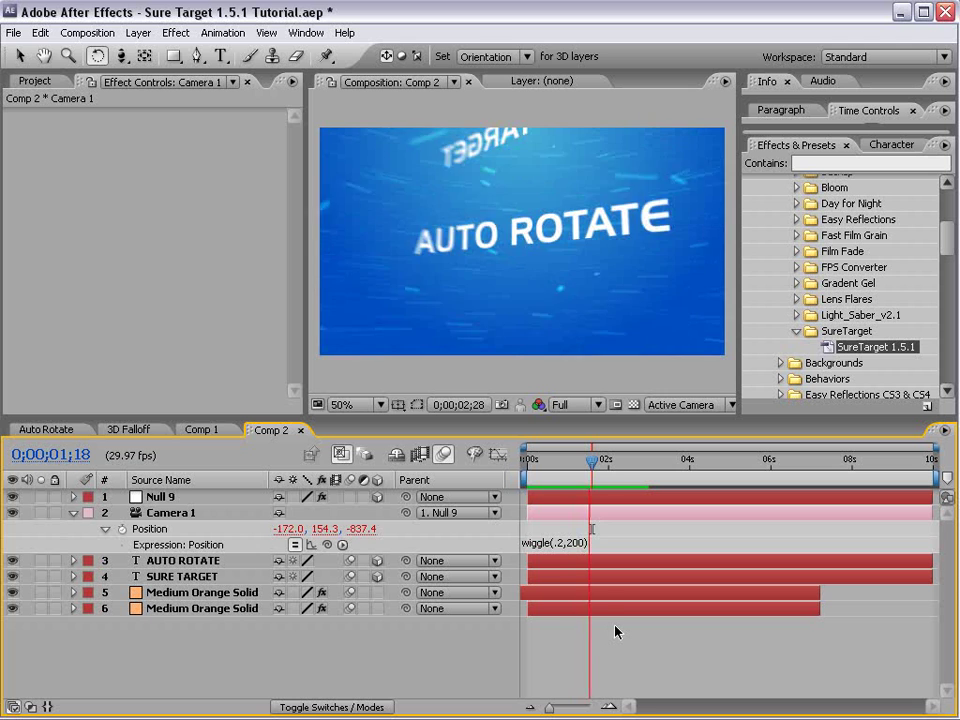
Stop the preview, scrub back, and set preview resolution to Half
left_click(561, 466)
left_click_drag(561, 466, 557, 466)
left_click(575, 405)
left_click(574, 439)
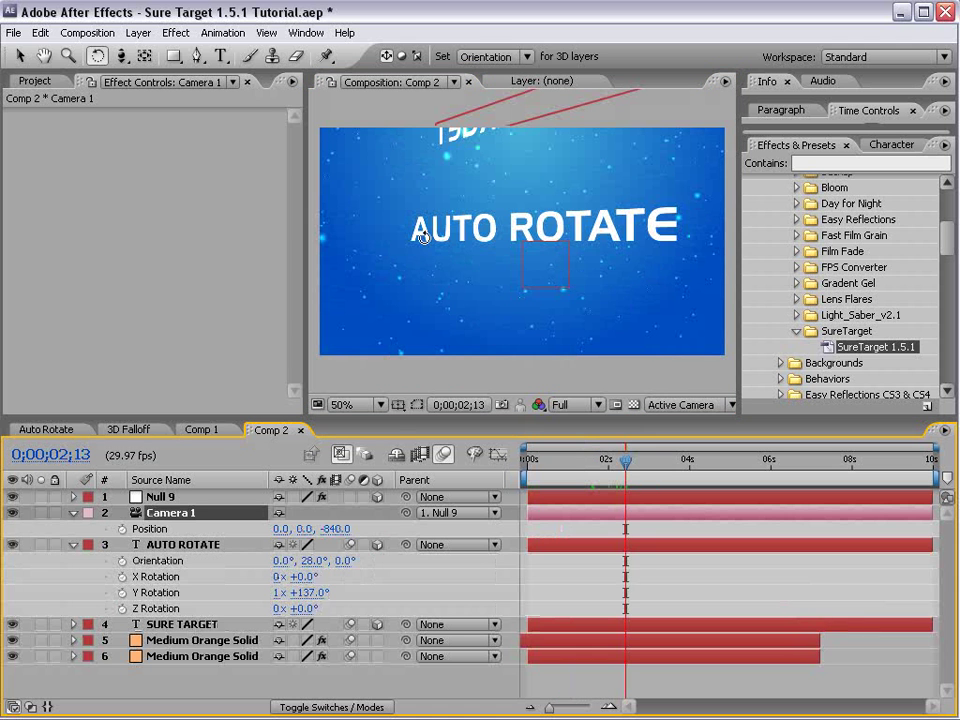
Set AUTO ROTATE's Orientation Y to 0° and X Rotation to 45°, then adjust X and Z
left_click(157, 560)
left_click(313, 560)
type("0")
key("Return")
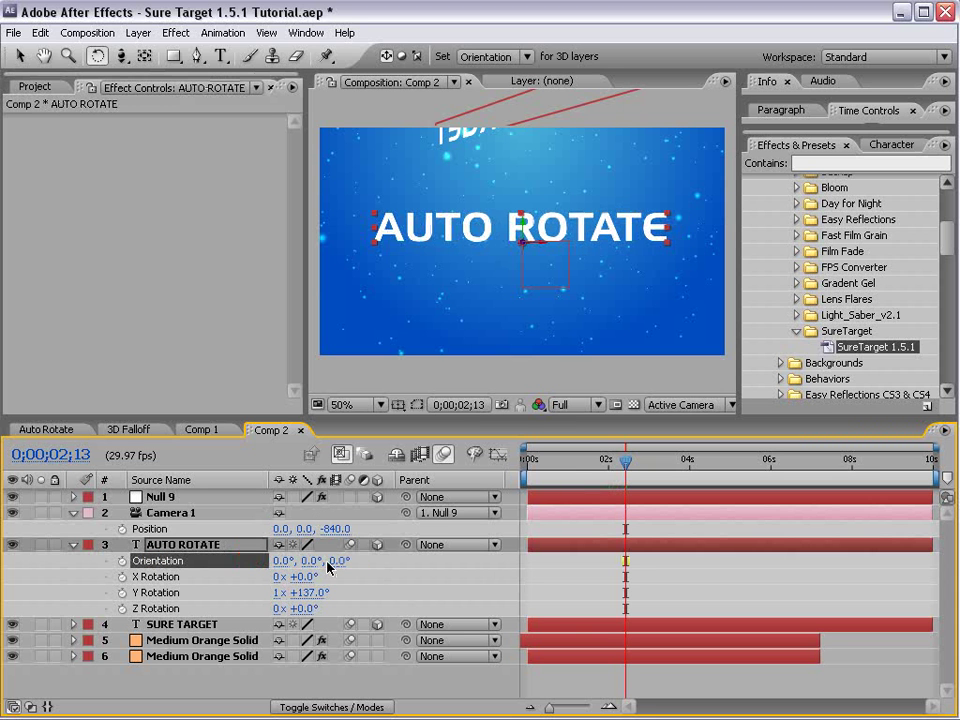
left_click(305, 576)
type("45")
key("Return")
left_click_drag(330, 561, 345, 576)
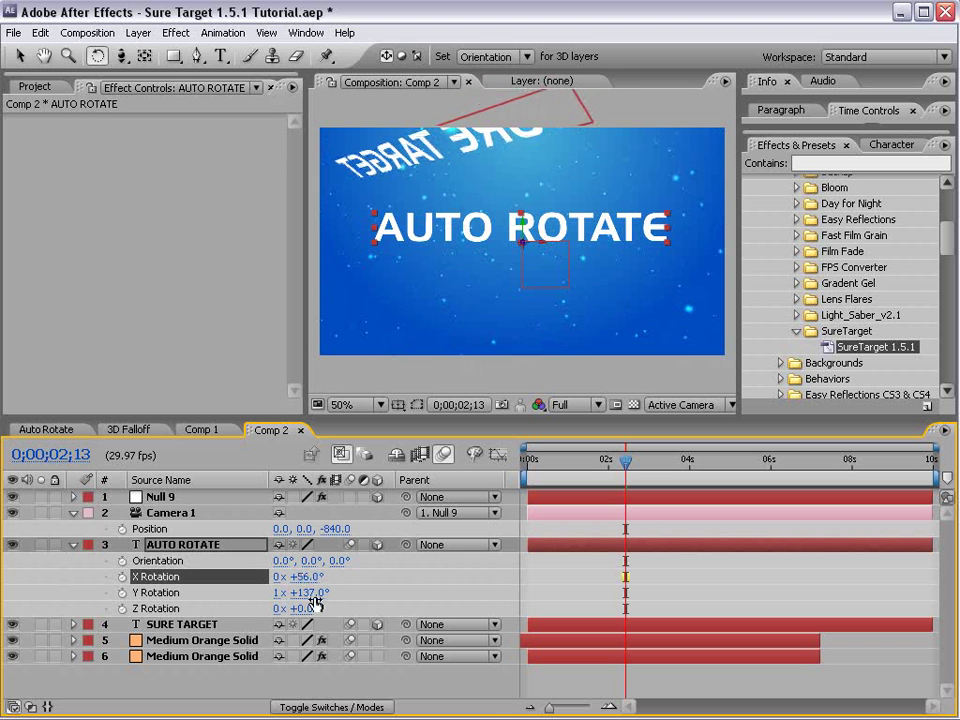
mouse_move(305, 608)
left_mouse_down()
mouse_move(316, 607)
mouse_move(262, 608)
left_mouse_up()
Commit the Y Rotation value and deselect, leaving AUTO ROTATE at 171° X and 41° Z
key("v")
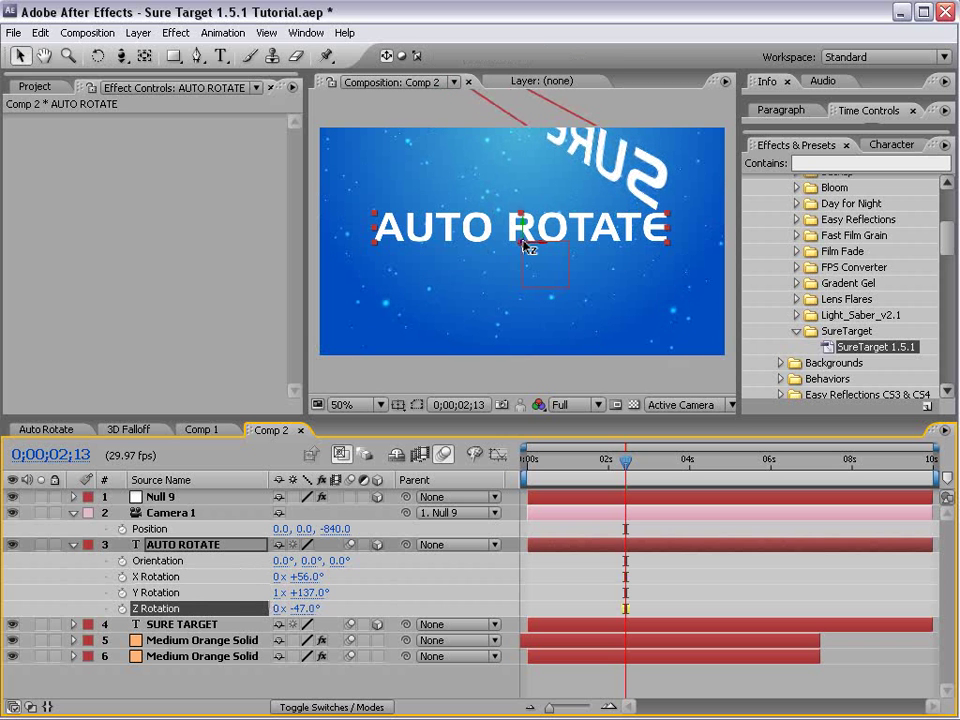
left_click(524, 247)
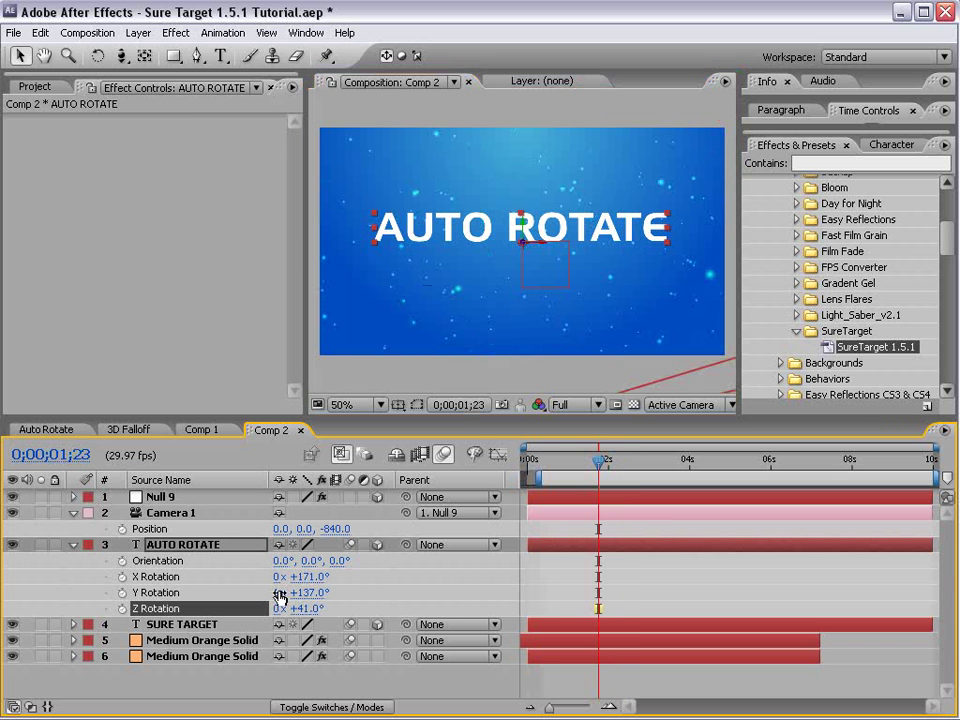
left_click(300, 593)
key("Return")
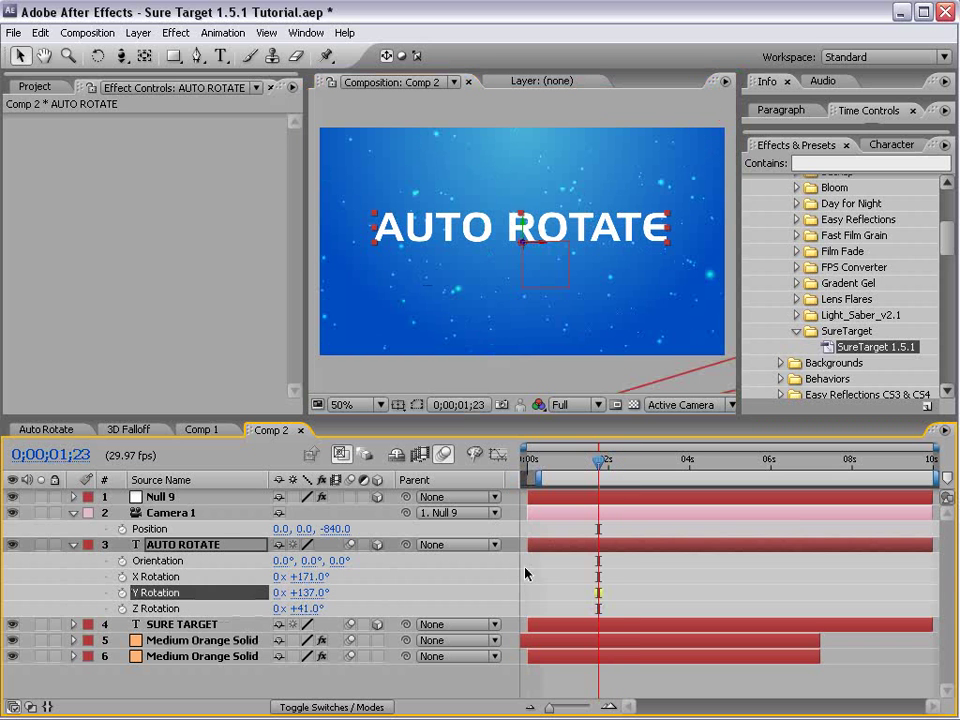
left_click(639, 555)
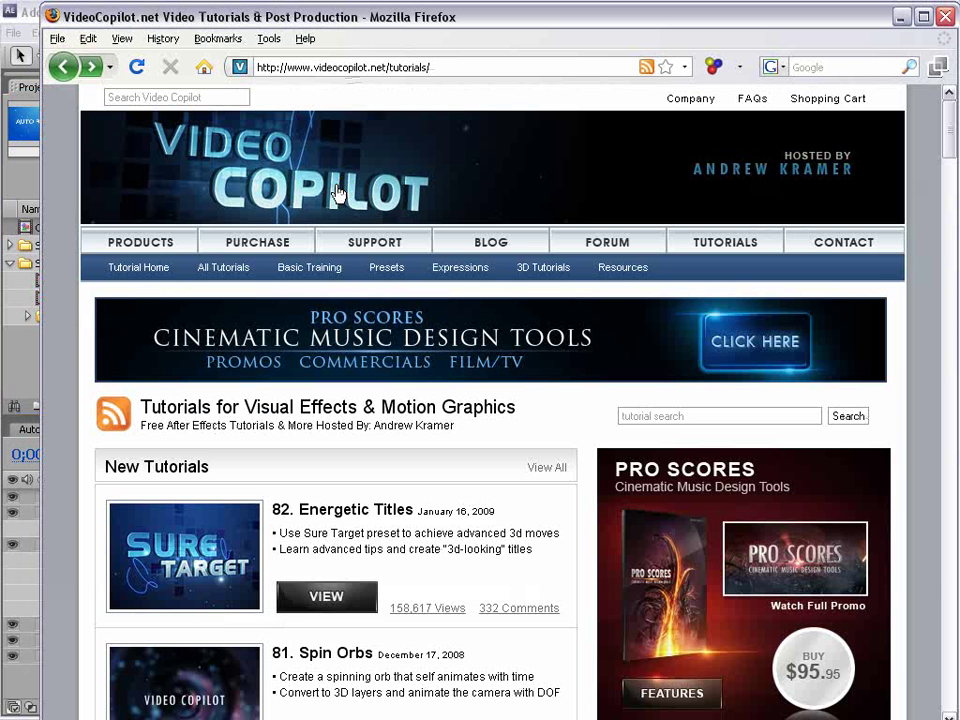
Scroll Video Copilot's tutorials page down to the New Tutorials list showing 3D Falloff
scroll(317, 264, "down", 5)
scroll(350, 495, "down", 1)
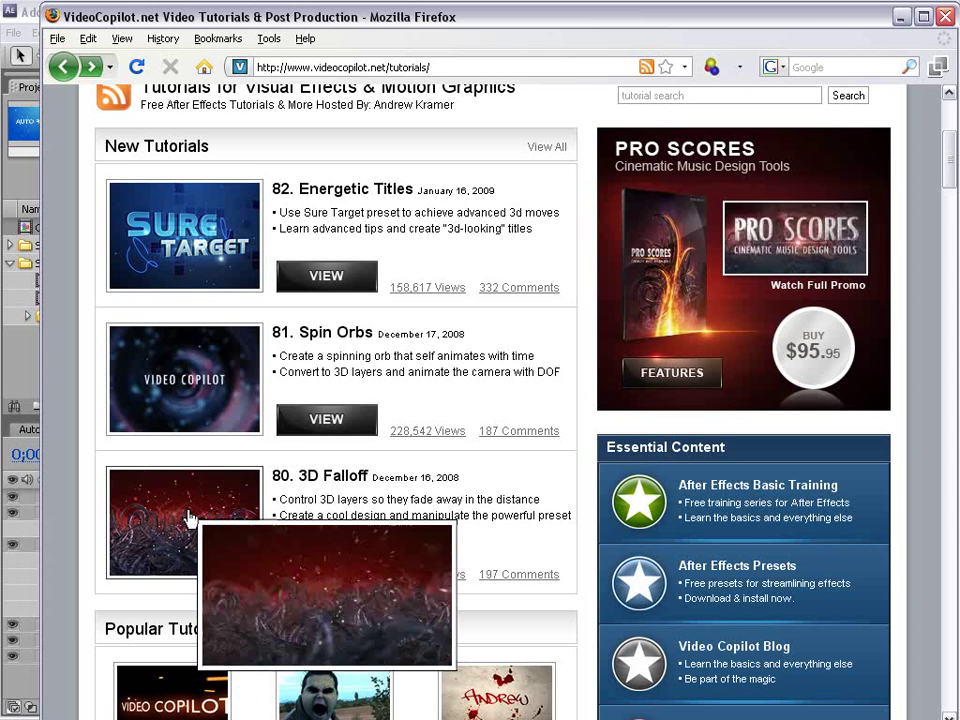
Open the 3D Falloff comp at the FALLOFF WORKS title and expand the 3D Falloff presets folder
left_click_drag(350, 515, 366, 513)
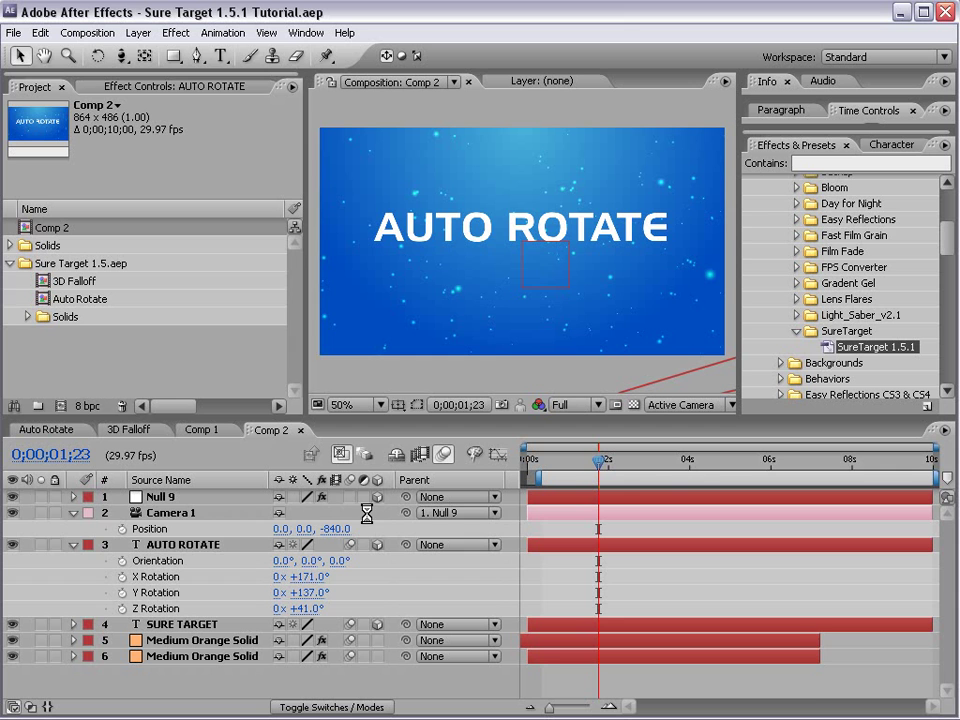
left_click(128, 430)
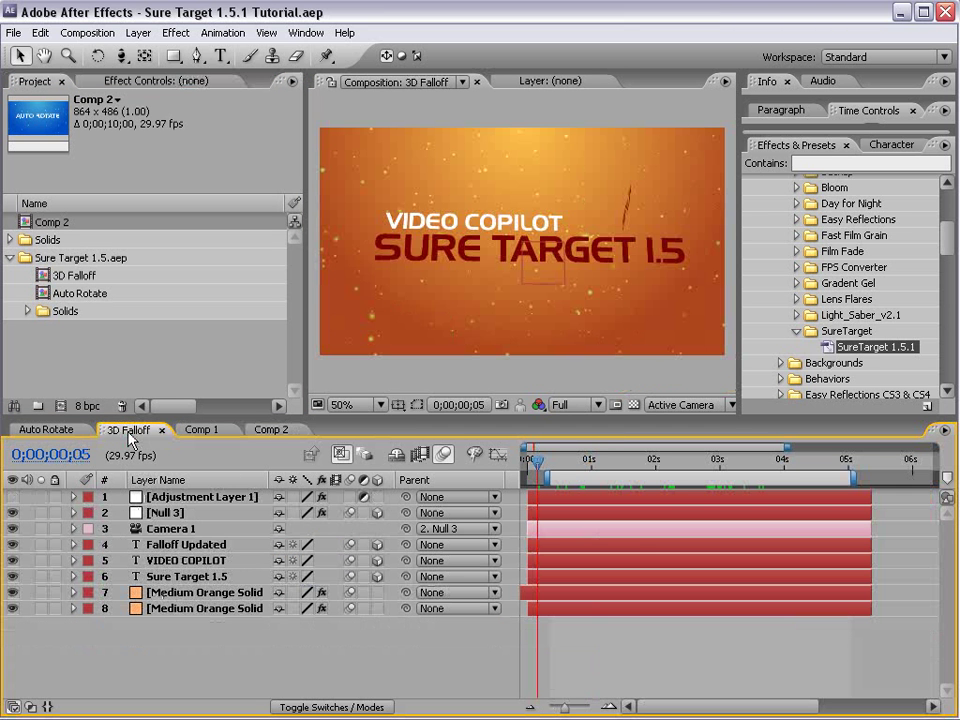
mouse_move(575, 467)
left_mouse_down()
mouse_move(668, 488)
mouse_move(571, 518)
mouse_move(657, 527)
left_mouse_up()
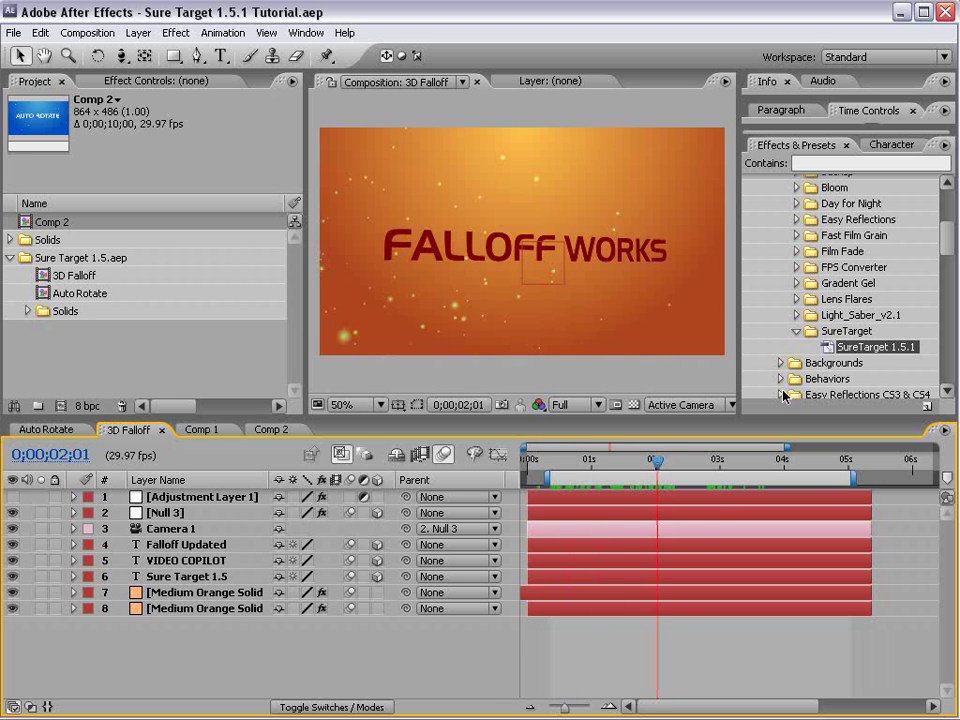
left_click_drag(948, 263, 945, 231)
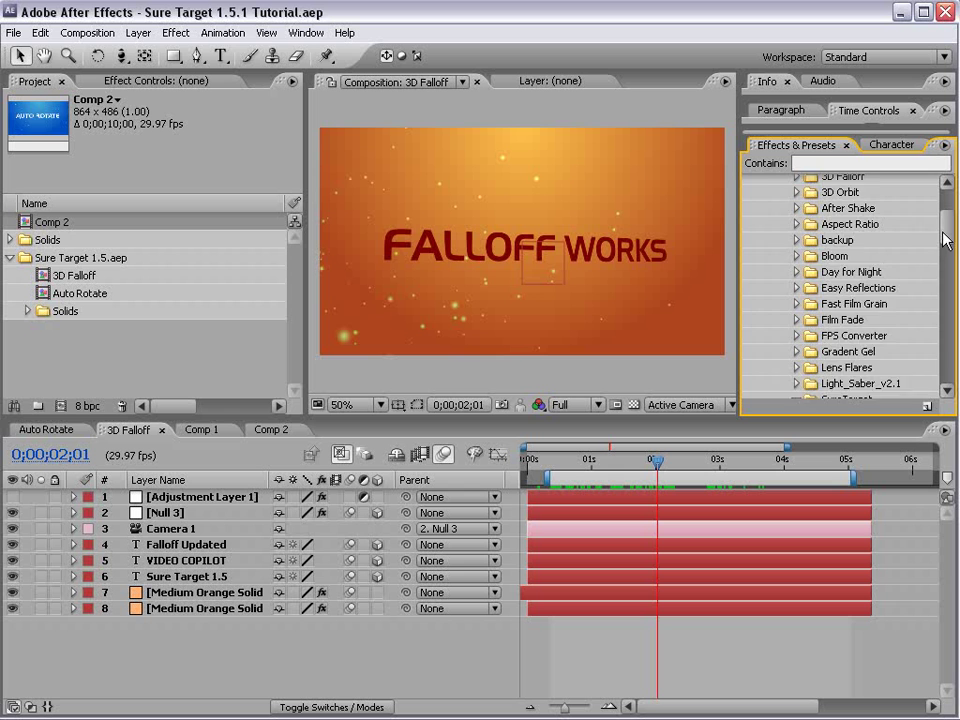
left_click(797, 213)
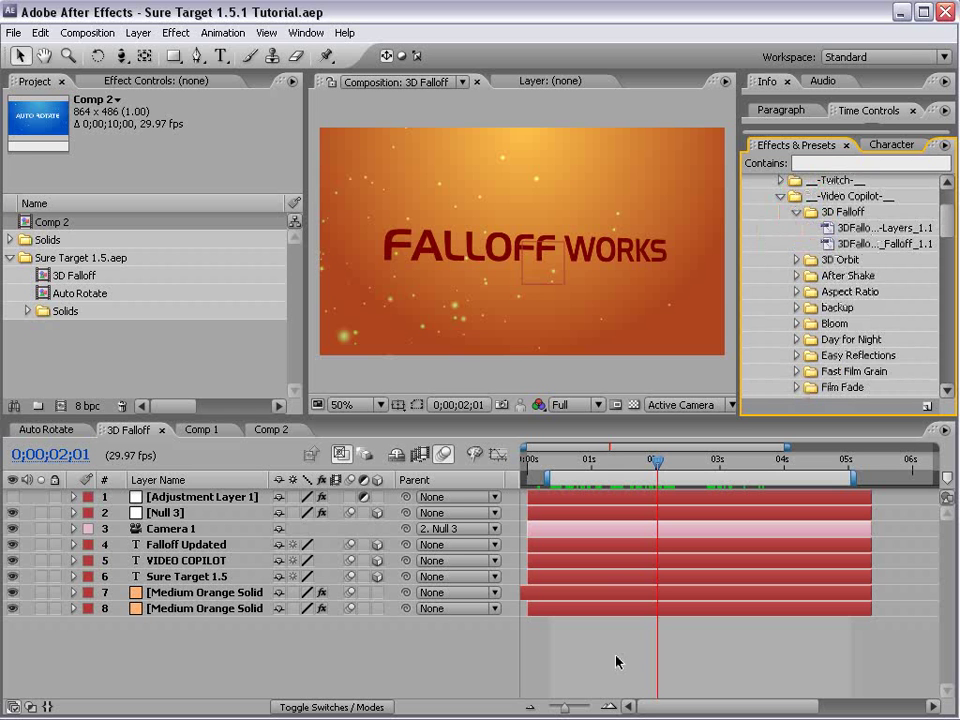
Add a new adjustment layer and rename it Falloff
left_click(138, 33)
mouse_move(150, 52)
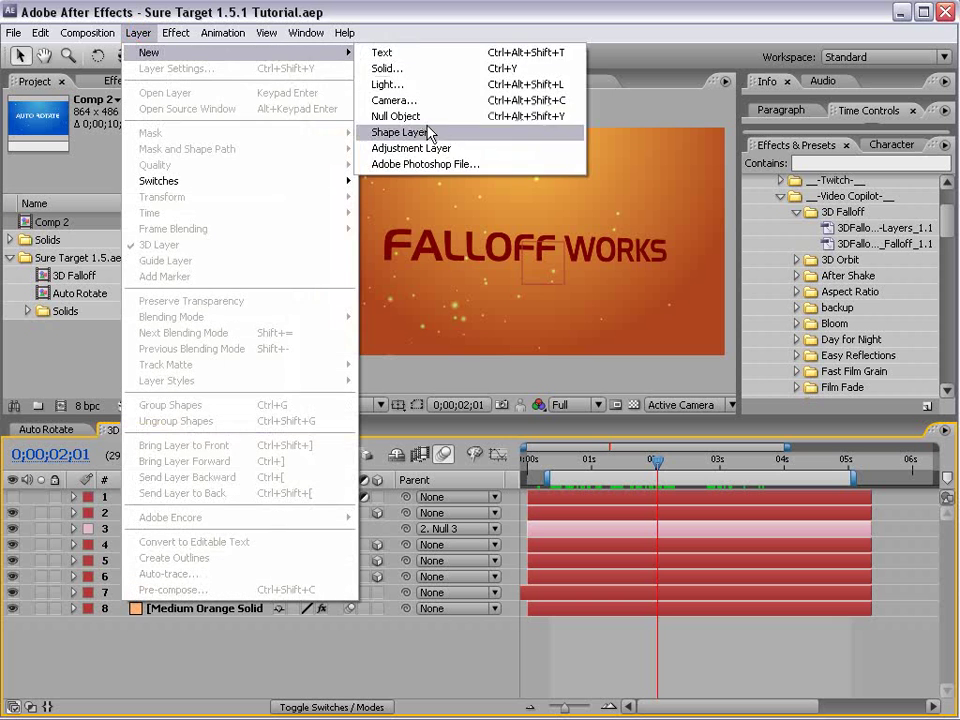
left_click(428, 150)
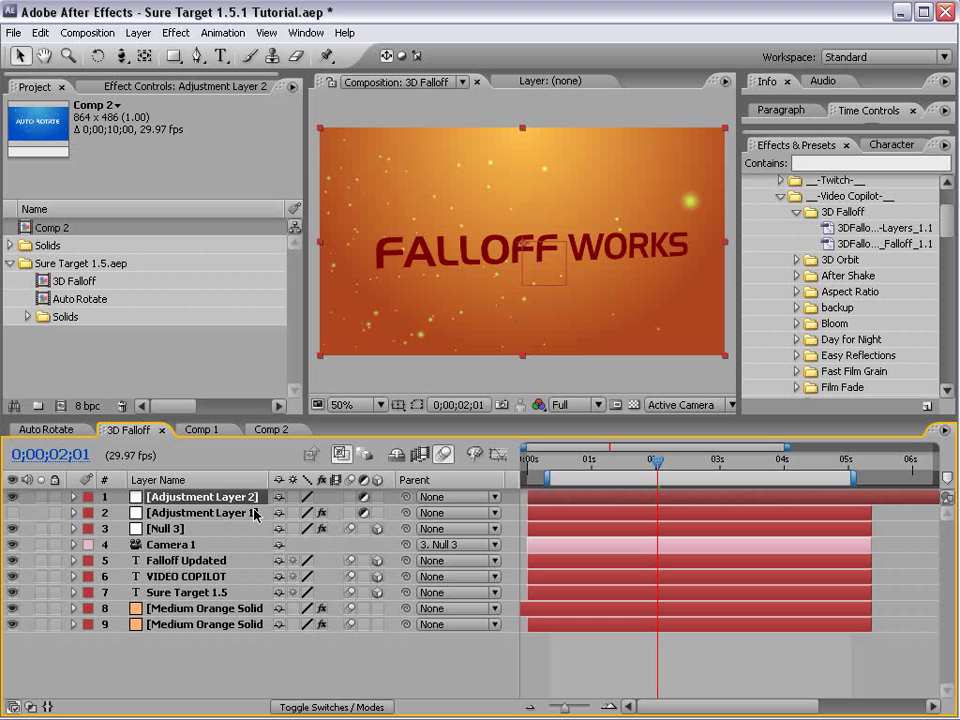
key("Return")
type("F")
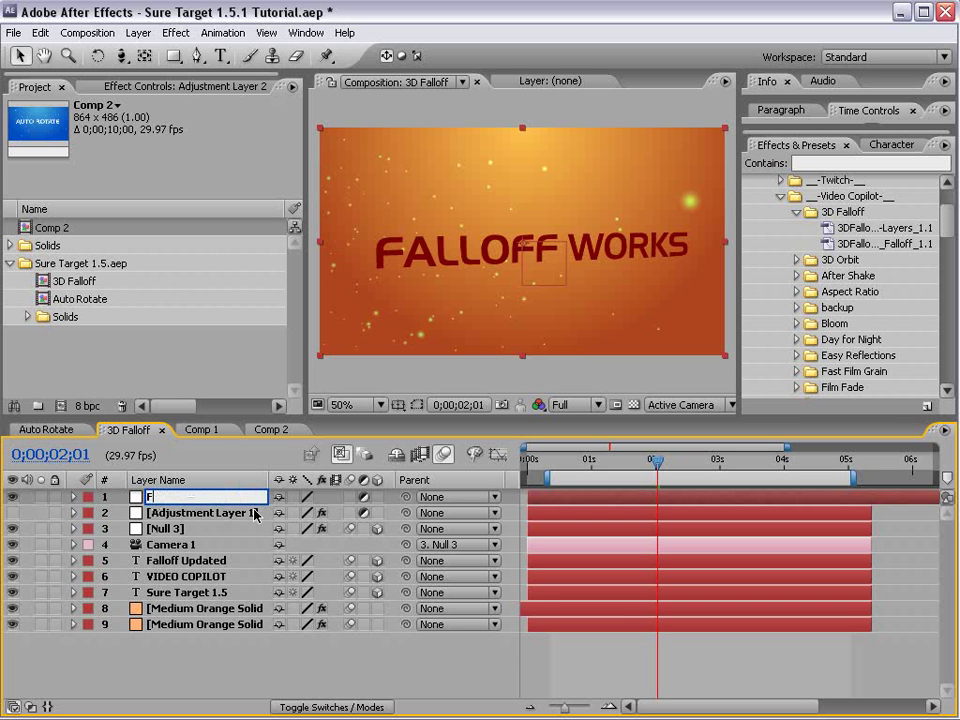
type("alloff")
left_click(167, 692)
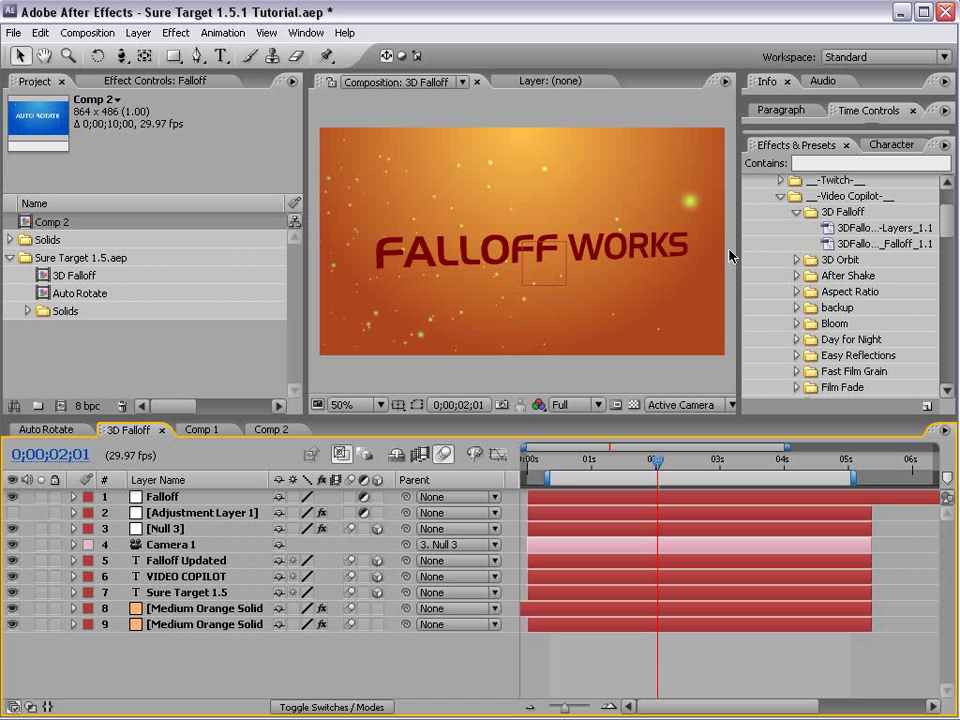
left_click_drag(737, 254, 624, 254)
Apply the falloff control preset to Falloff and the 3D-layers preset to Falloff Updated, VIDEO COPILOT and Sure Target 1.5
left_click(786, 242)
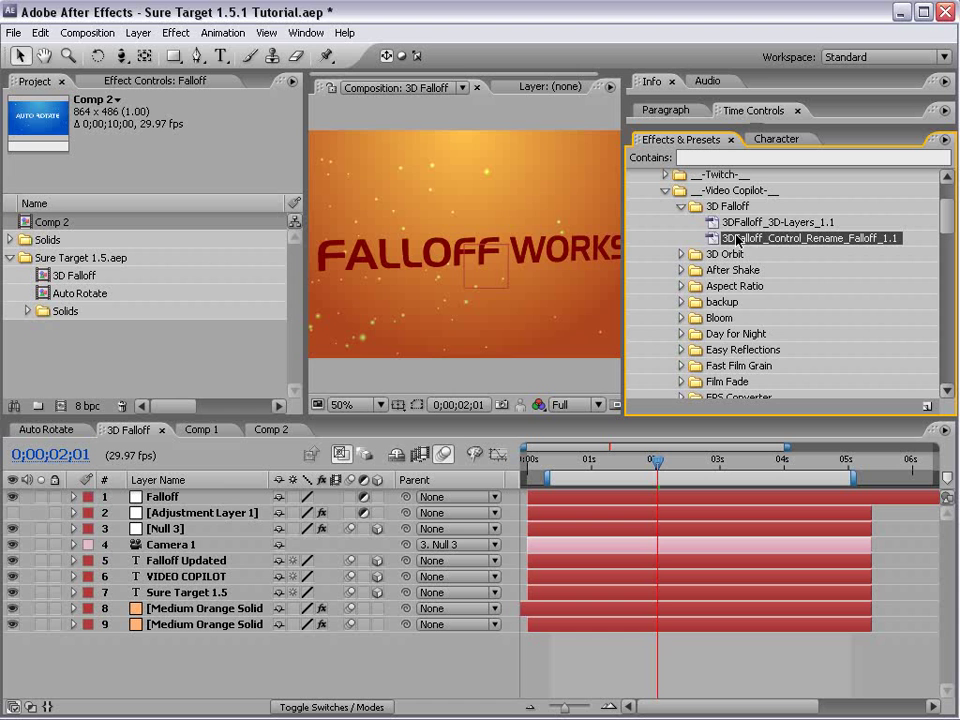
left_click_drag(722, 238, 165, 497)
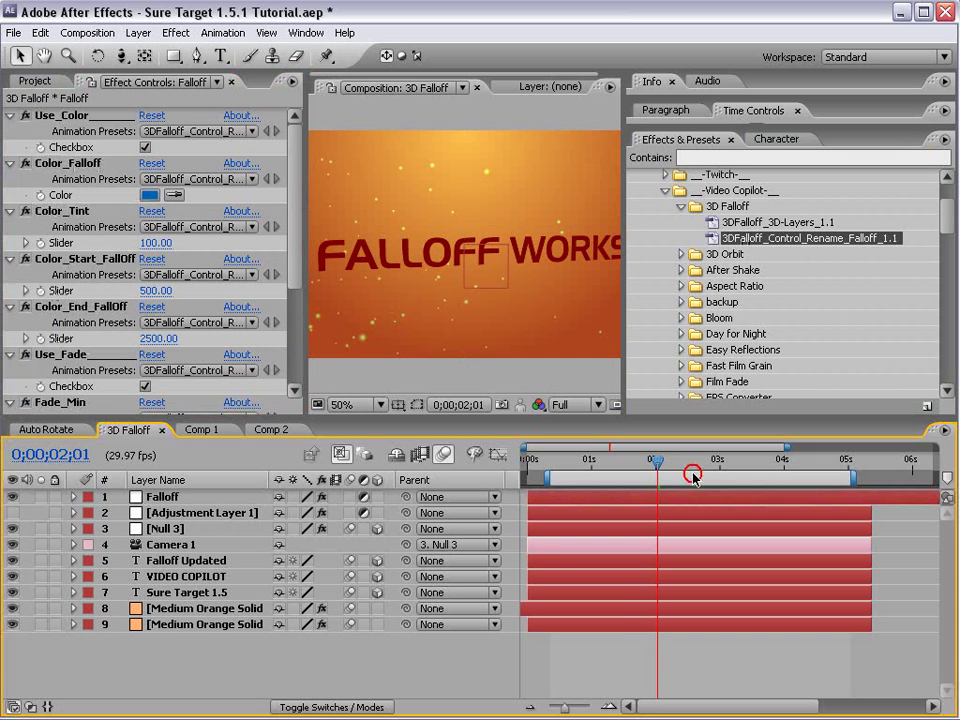
left_click(736, 222)
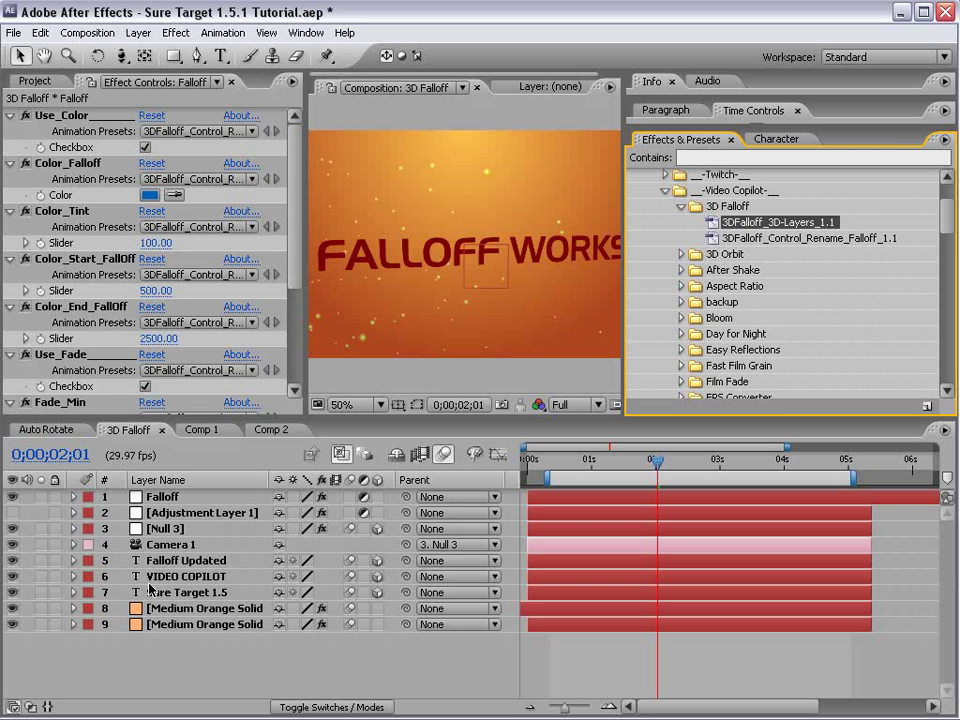
left_click_drag(741, 222, 173, 566)
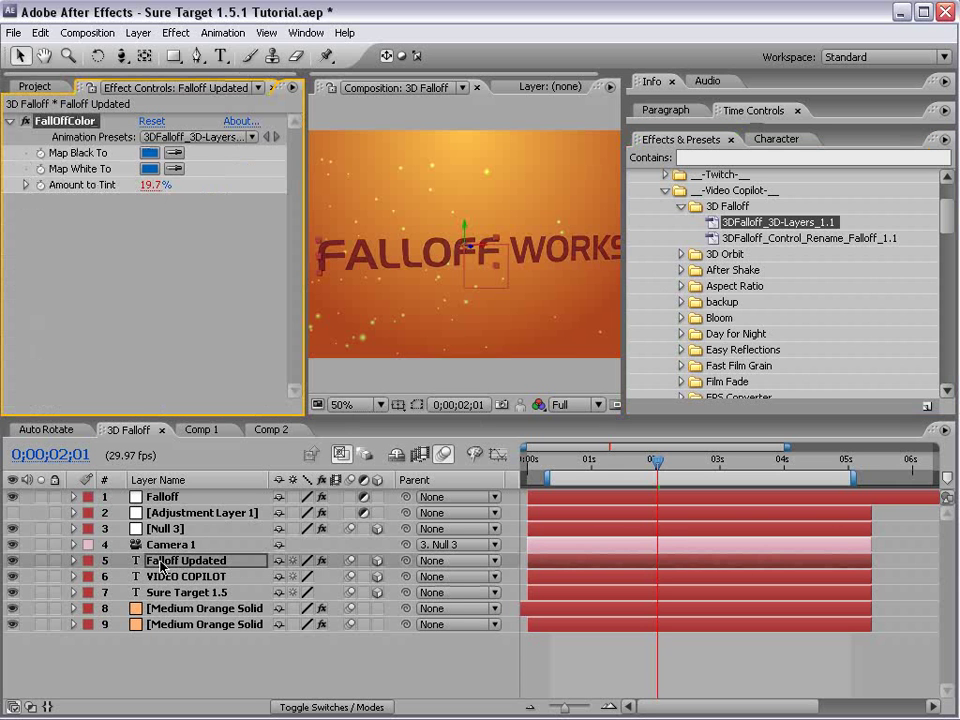
left_click_drag(393, 450, 190, 576)
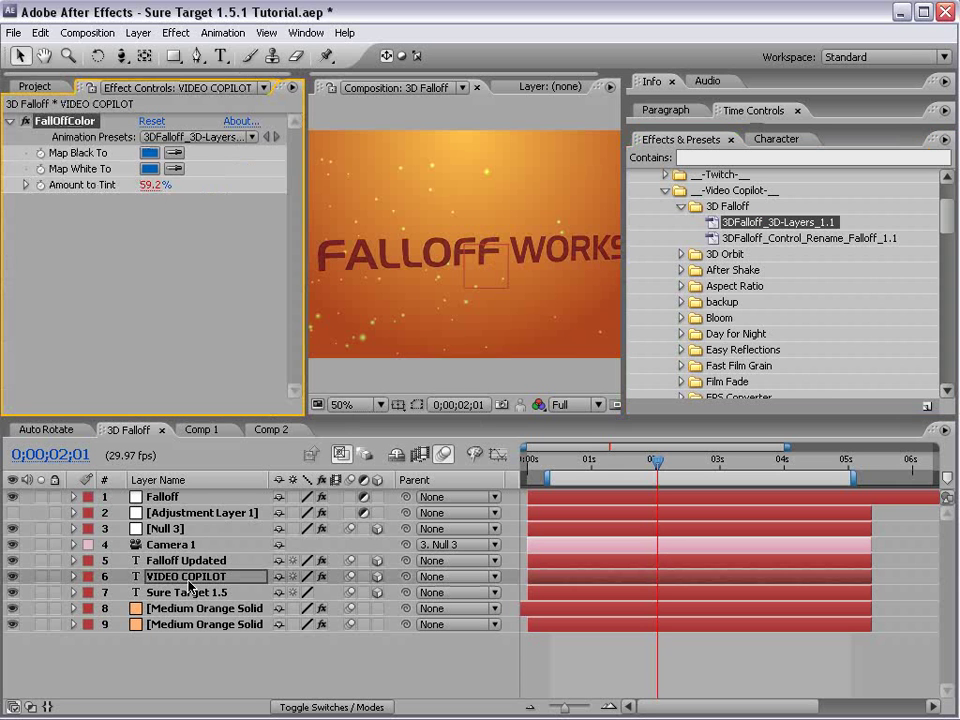
left_click_drag(757, 225, 190, 592)
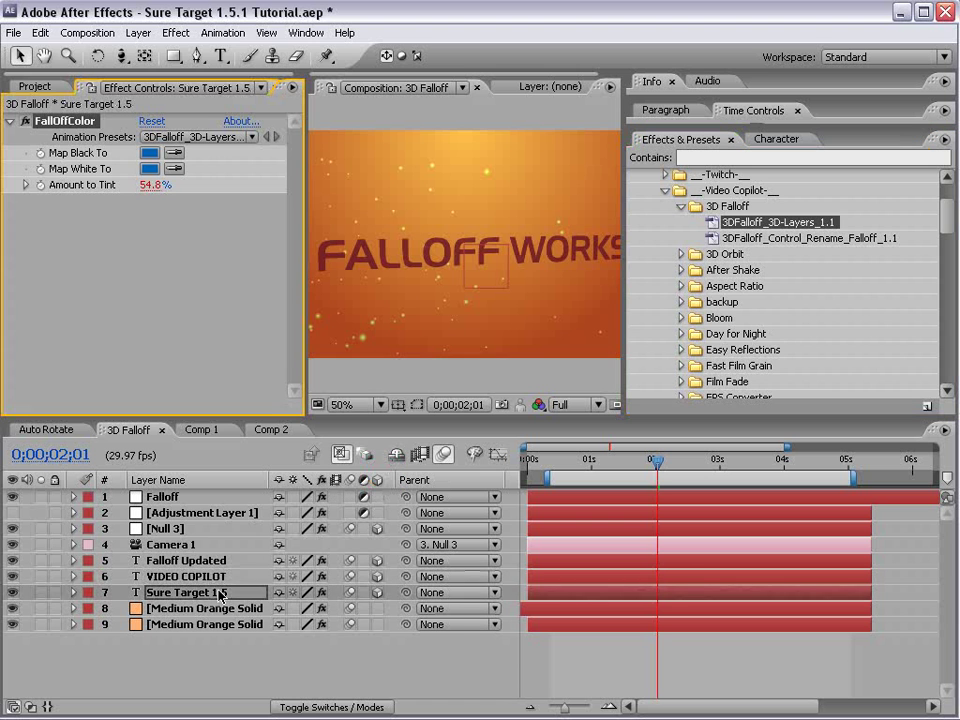
left_click(171, 496)
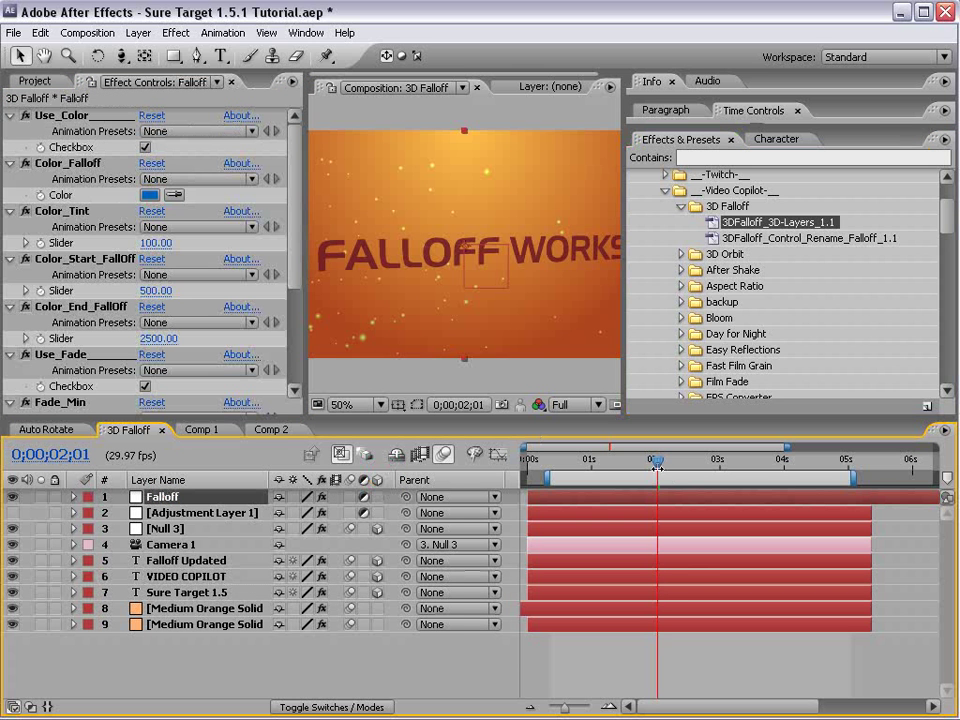
Sample the orange background as the Falloff layer's Color_Falloff colour instead of blue
left_click_drag(623, 313, 779, 313)
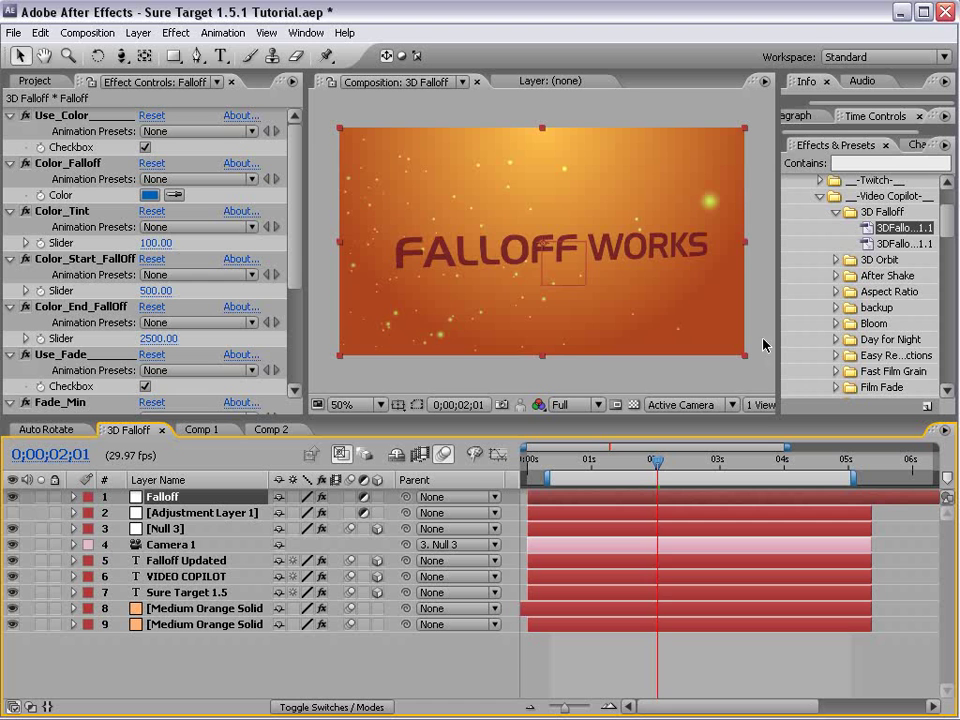
left_click_drag(656, 463, 557, 486)
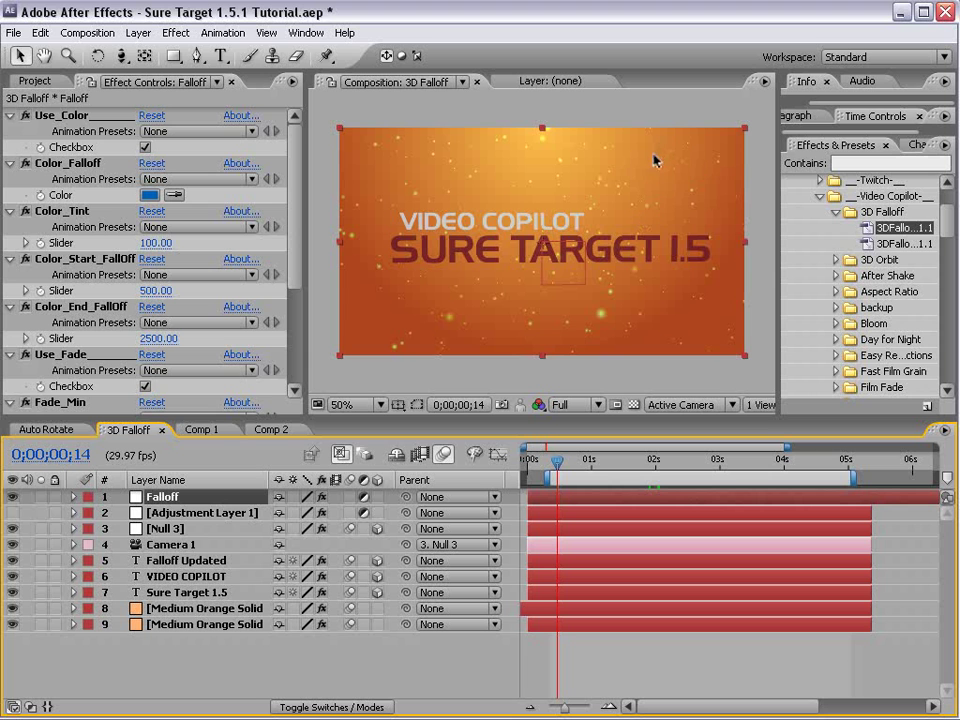
left_click(66, 163)
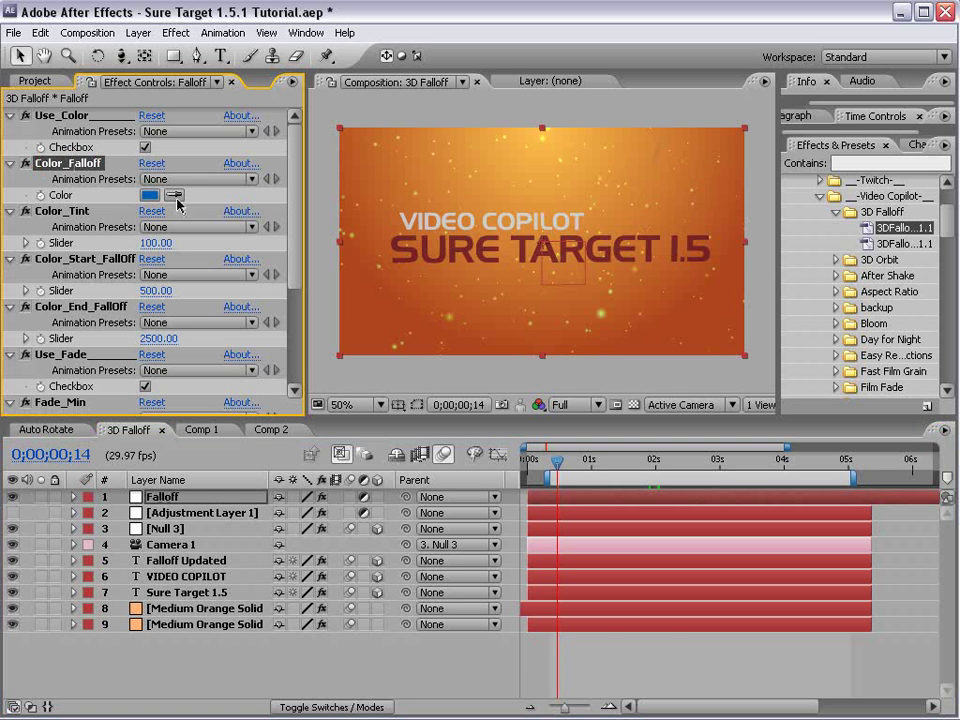
left_click(174, 195)
left_click(662, 170)
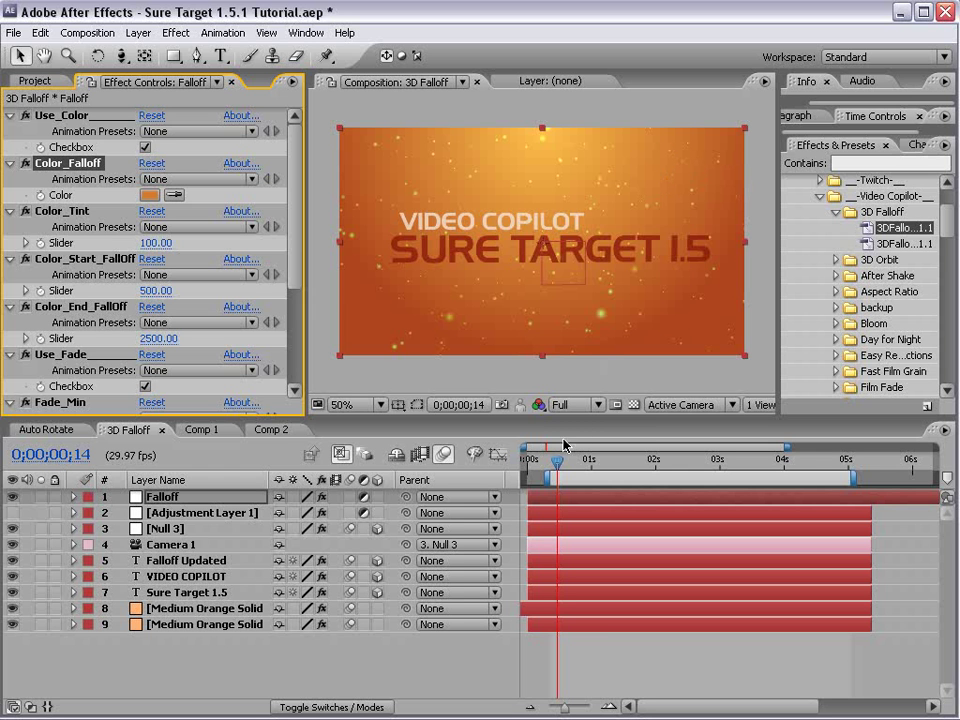
Toggle Use_Fade and Use_Color off and back on to compare the falloff
mouse_move(557, 462)
left_mouse_down()
mouse_move(640, 467)
mouse_move(583, 460)
mouse_move(540, 495)
left_mouse_up()
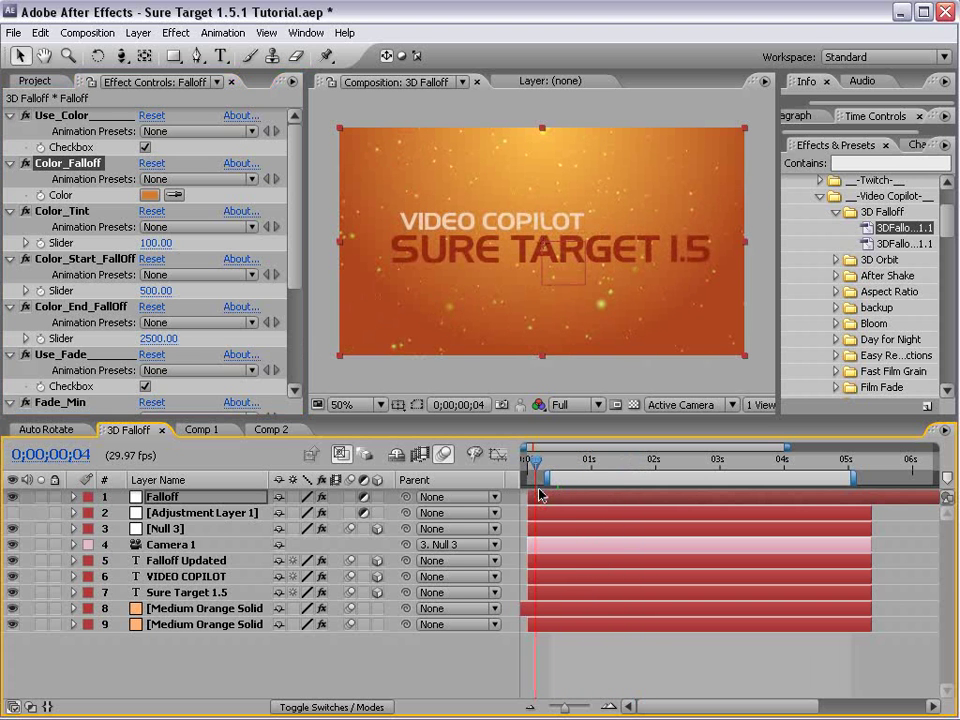
left_click(145, 386)
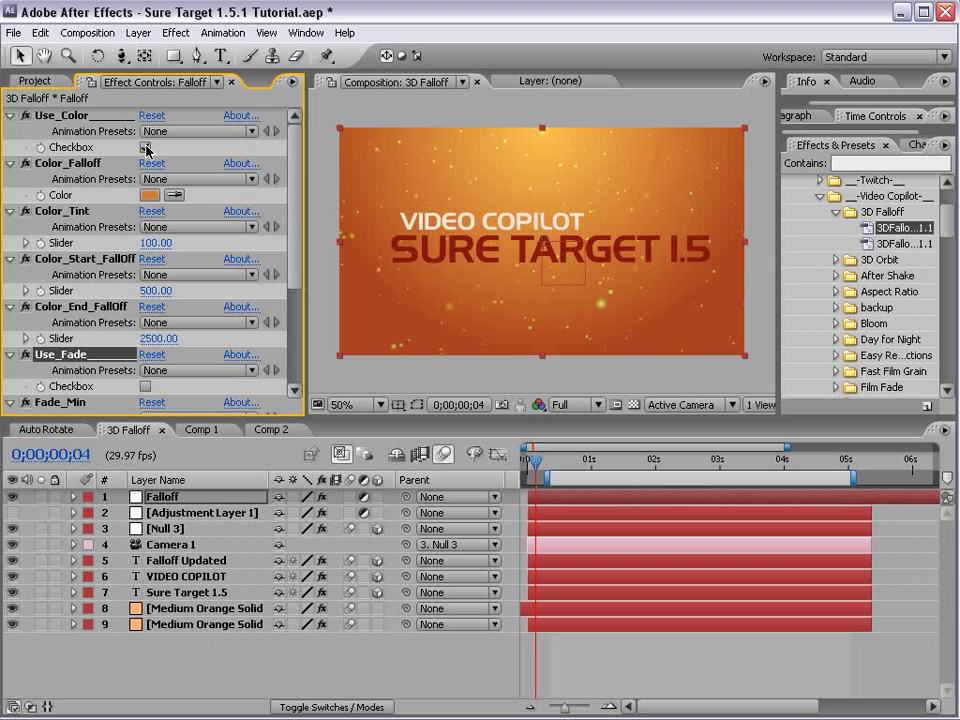
left_click(145, 147)
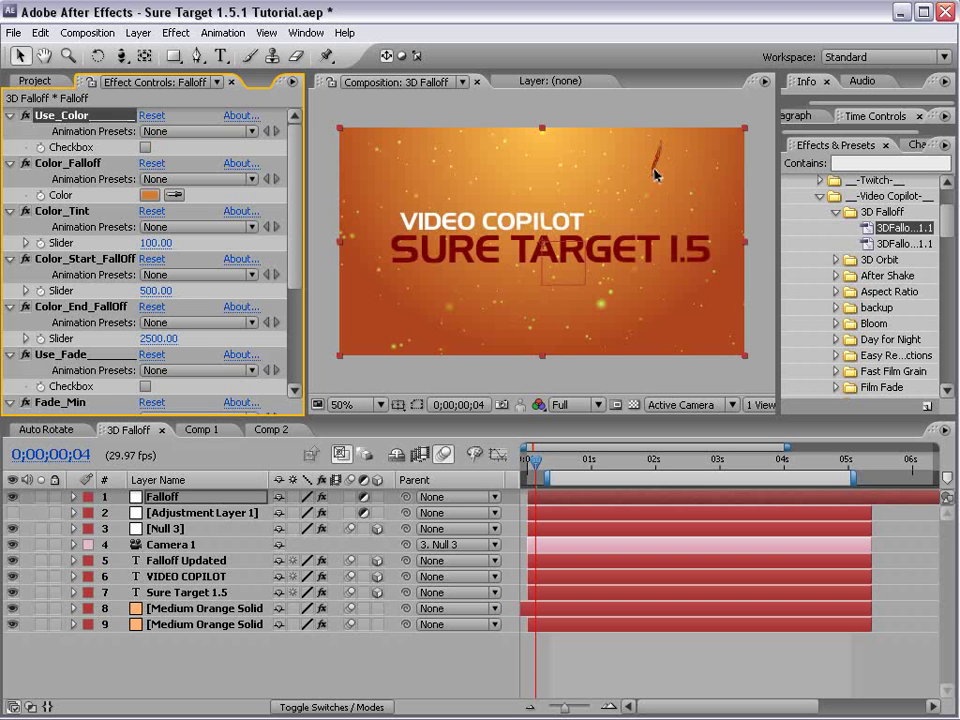
left_click(145, 147)
left_click(145, 386)
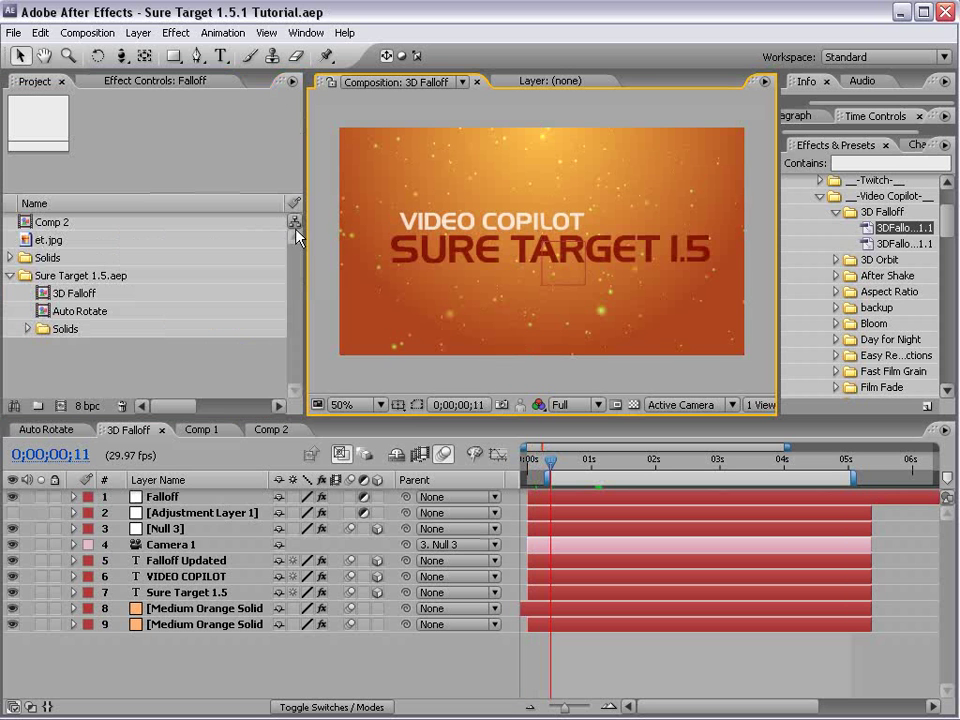
Create a new Comp 3 and place the et.jpg image in it
left_click(87, 33)
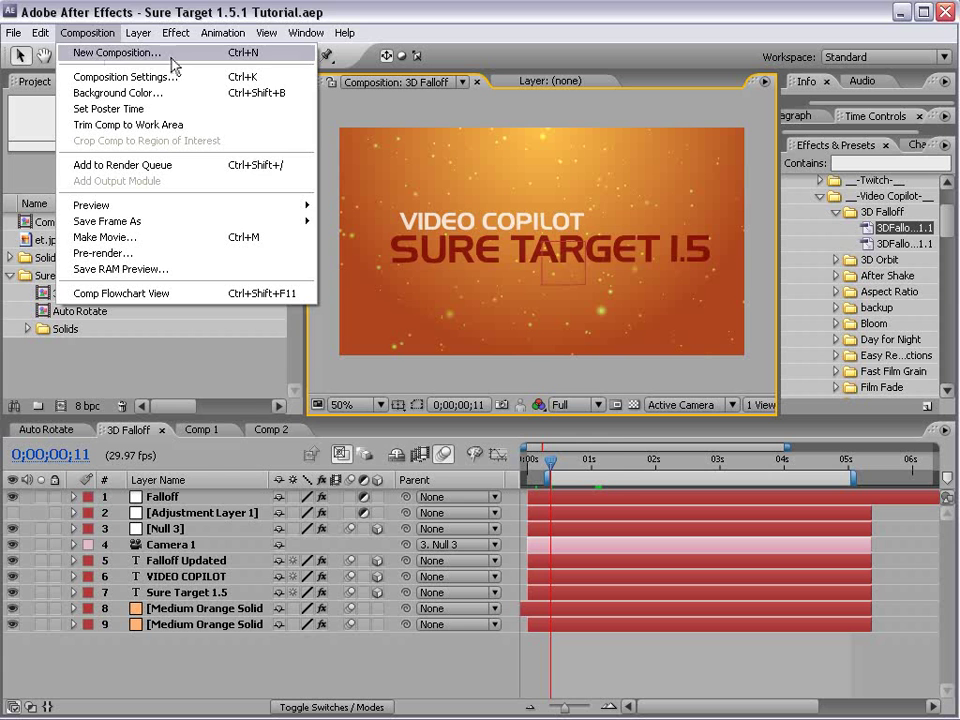
left_click(128, 52)
key("Return")
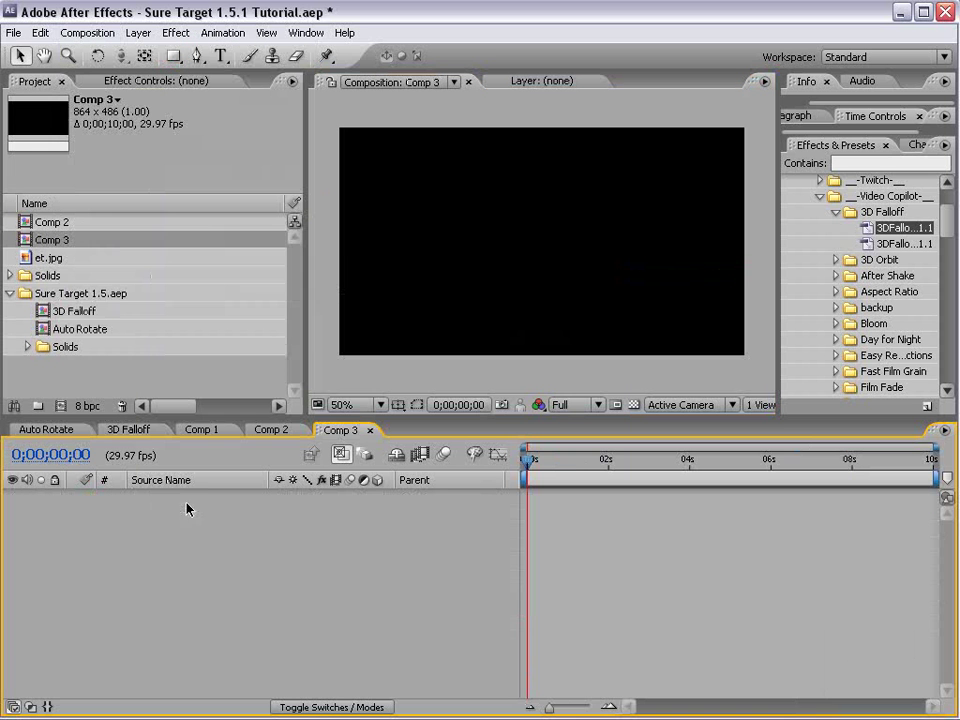
left_click_drag(40, 258, 617, 290)
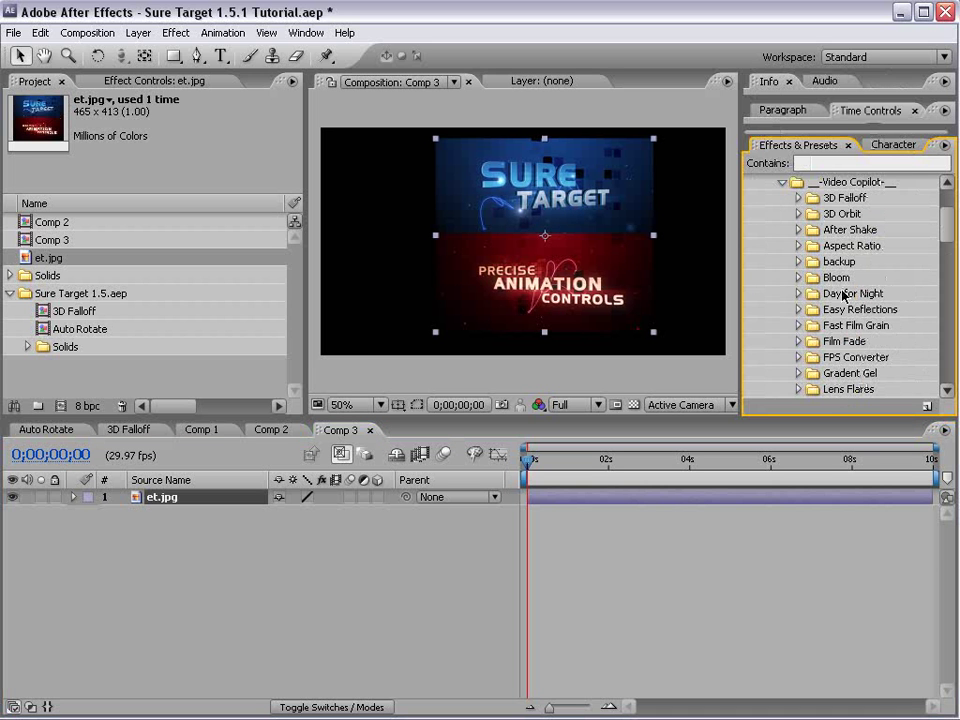
Apply the EasyReflect preset to et.jpg, shrink it to half size and move it up
left_click(797, 310)
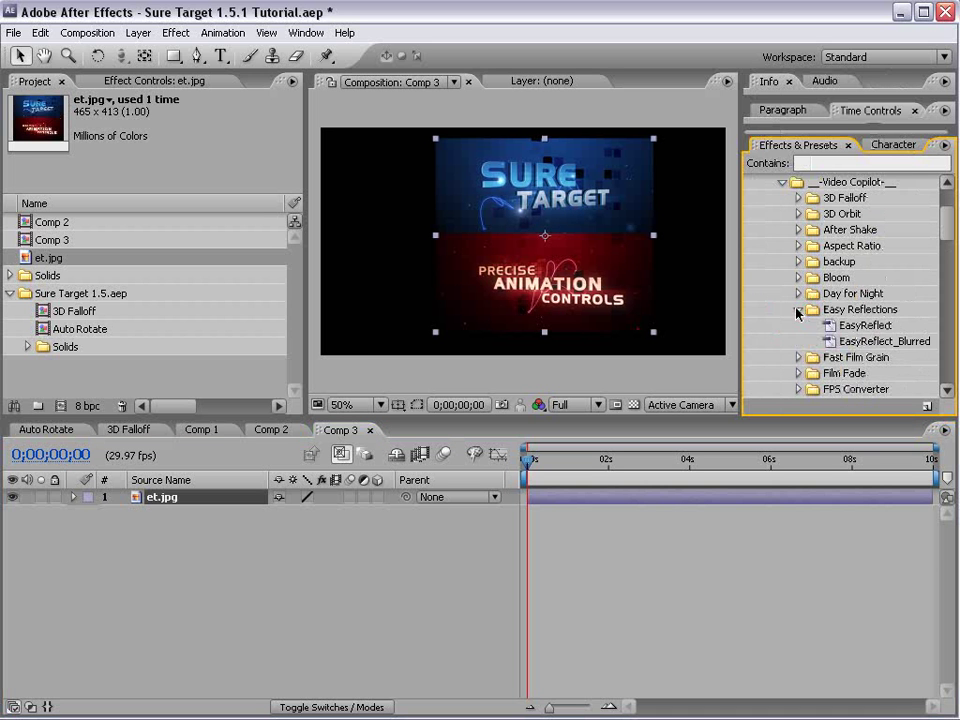
left_click(840, 326)
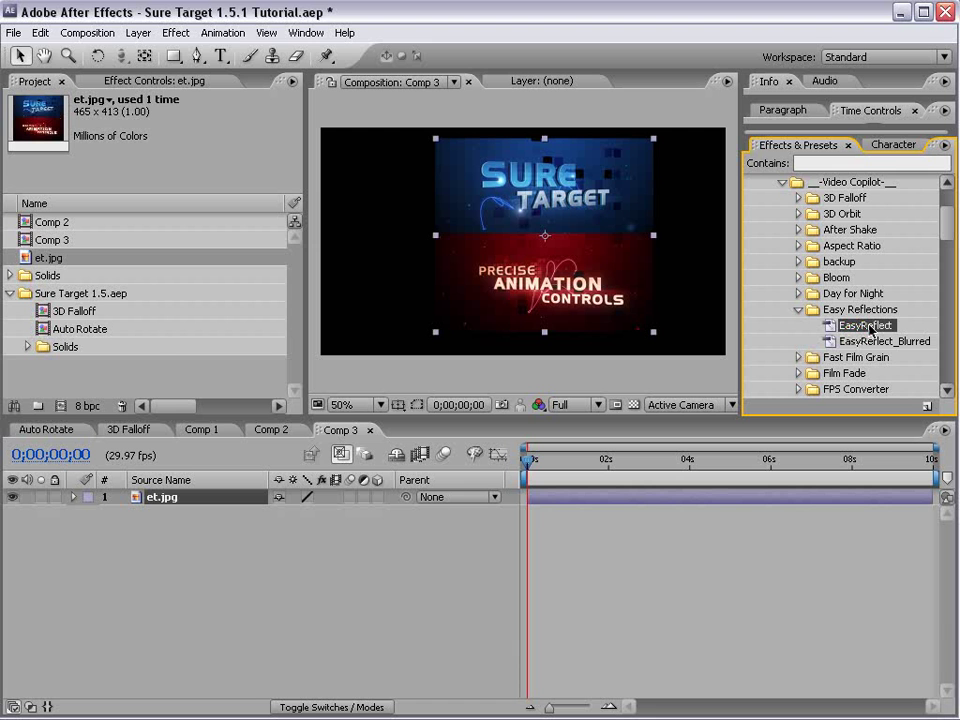
left_click_drag(870, 328, 660, 245)
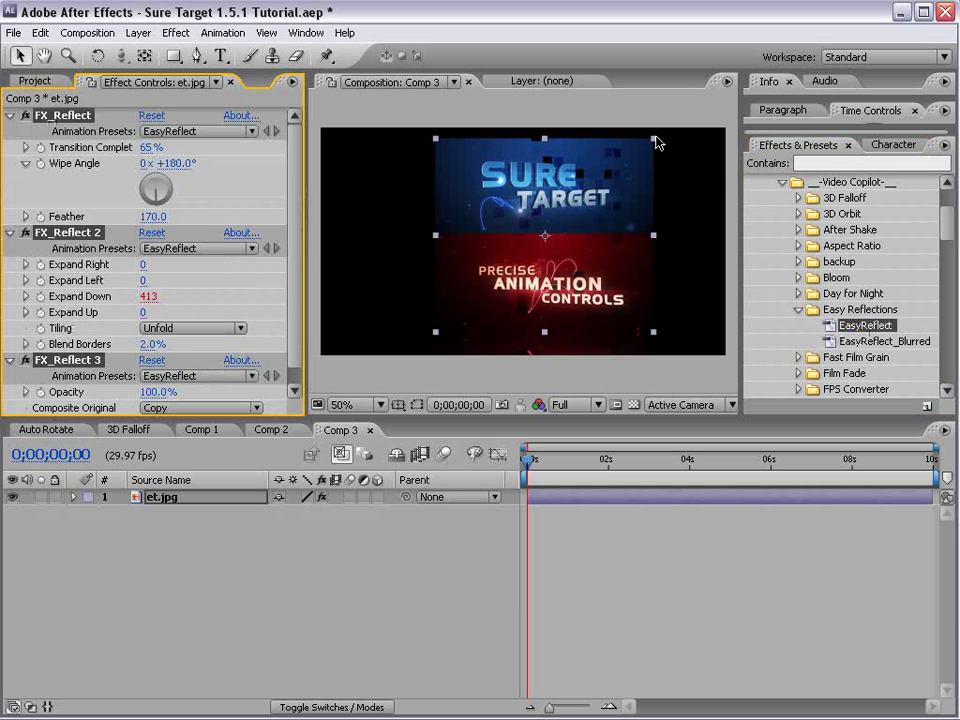
left_click_drag(655, 142, 615, 178)
left_click_drag(555, 200, 520, 157)
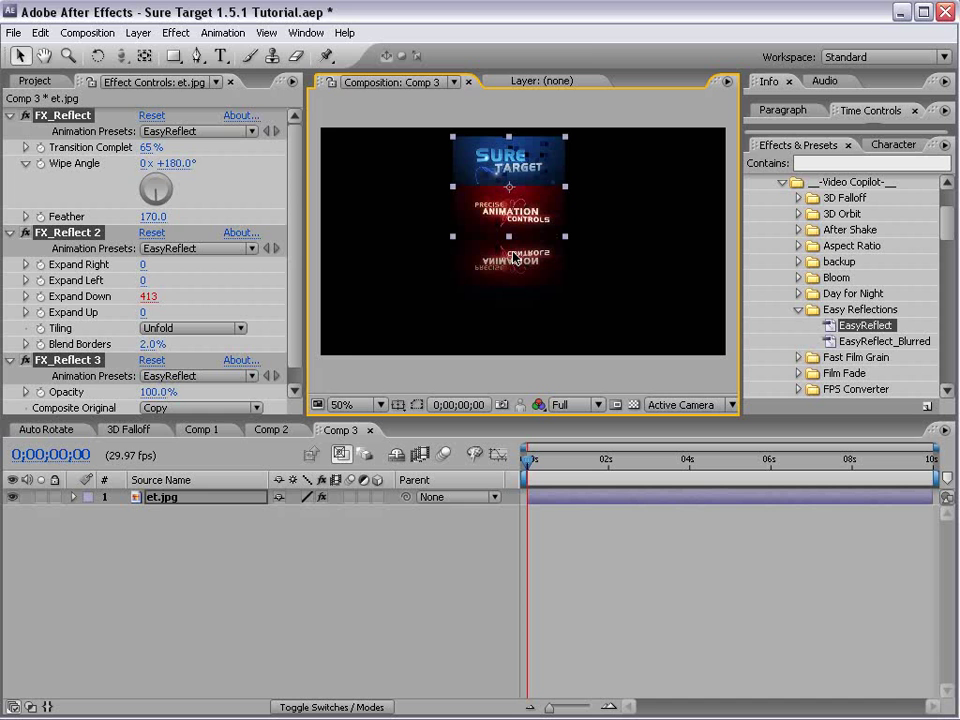
left_click(138, 32)
mouse_move(160, 52)
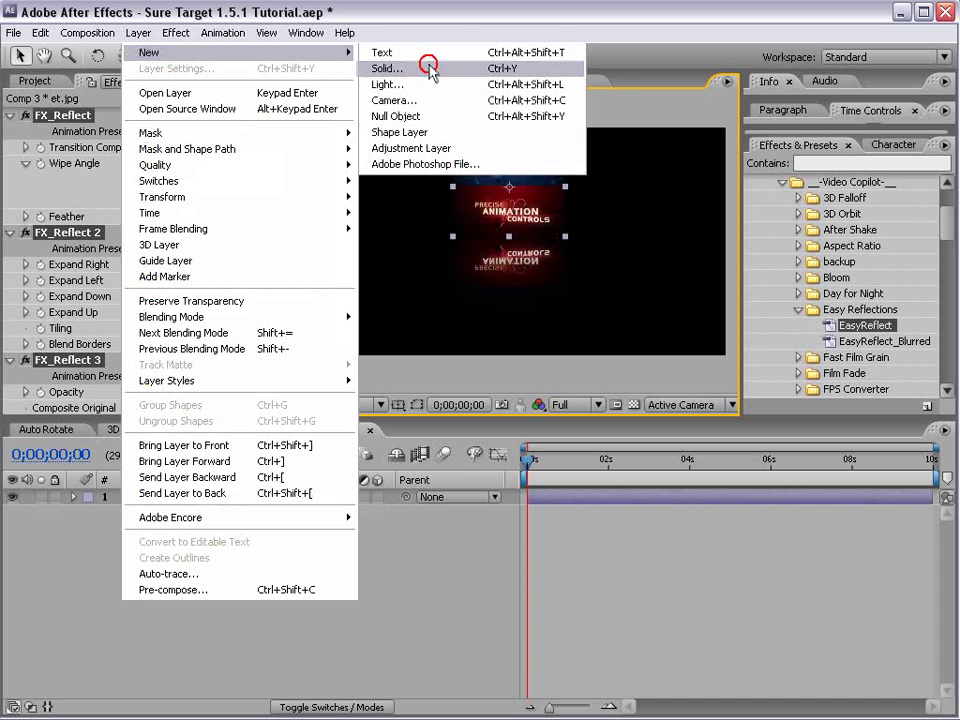
Create a mid-grey solid layer and place it beneath et.jpg
left_click(387, 68)
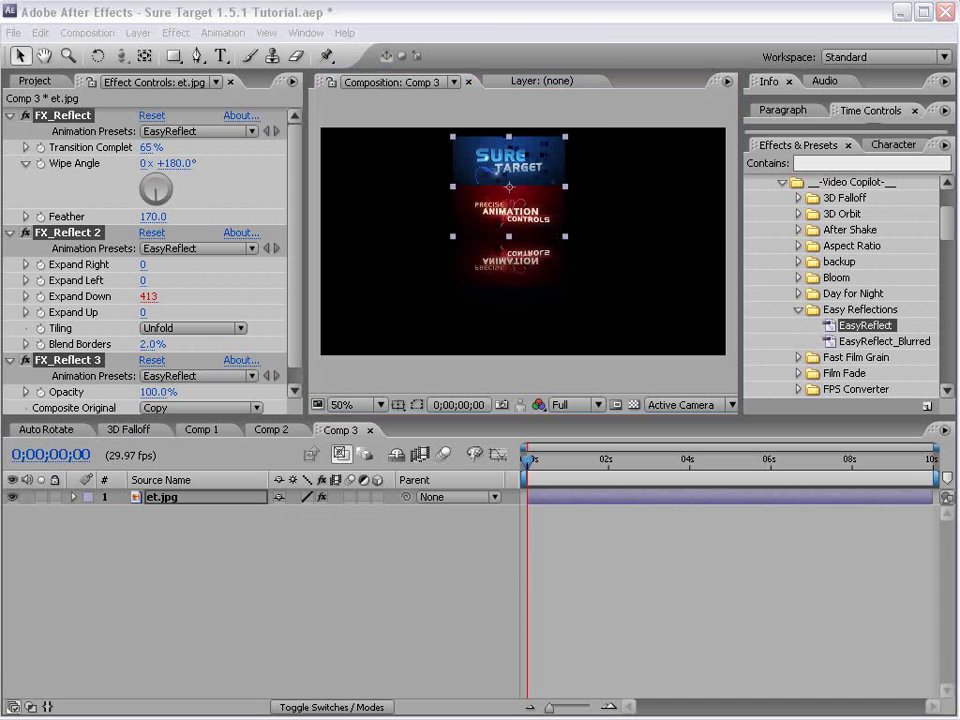
left_click(465, 501)
left_click_drag(321, 553, 223, 575)
left_click(656, 464)
left_click(581, 544)
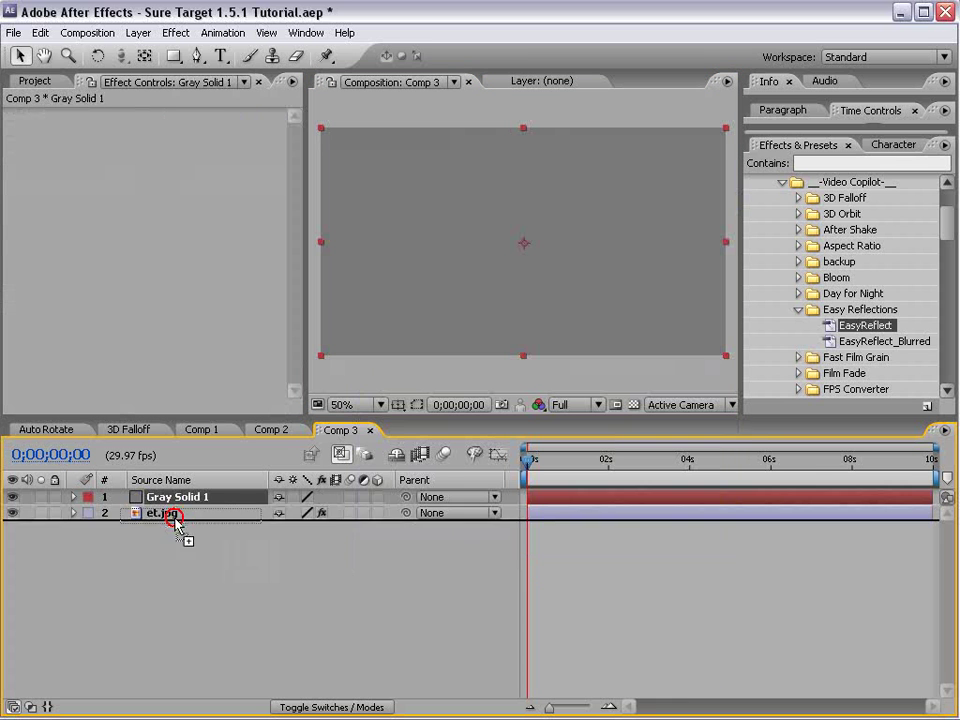
left_click_drag(178, 497, 175, 520)
Set et.jpg's FX_Reflect Transition Completion to 87%
left_click(168, 497)
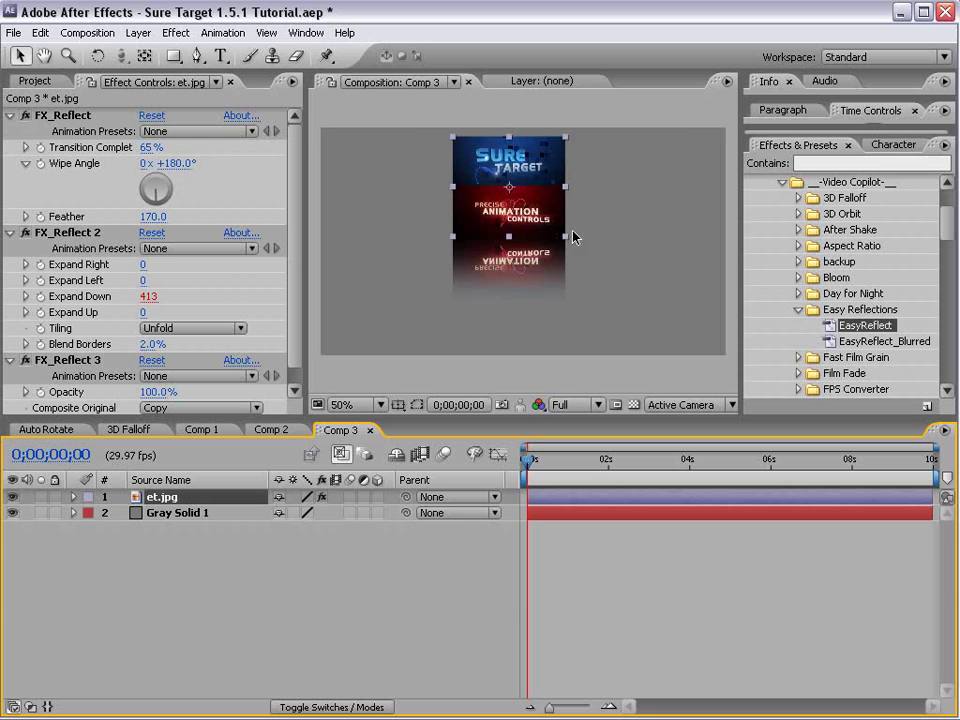
scroll(573, 236, "up", 2)
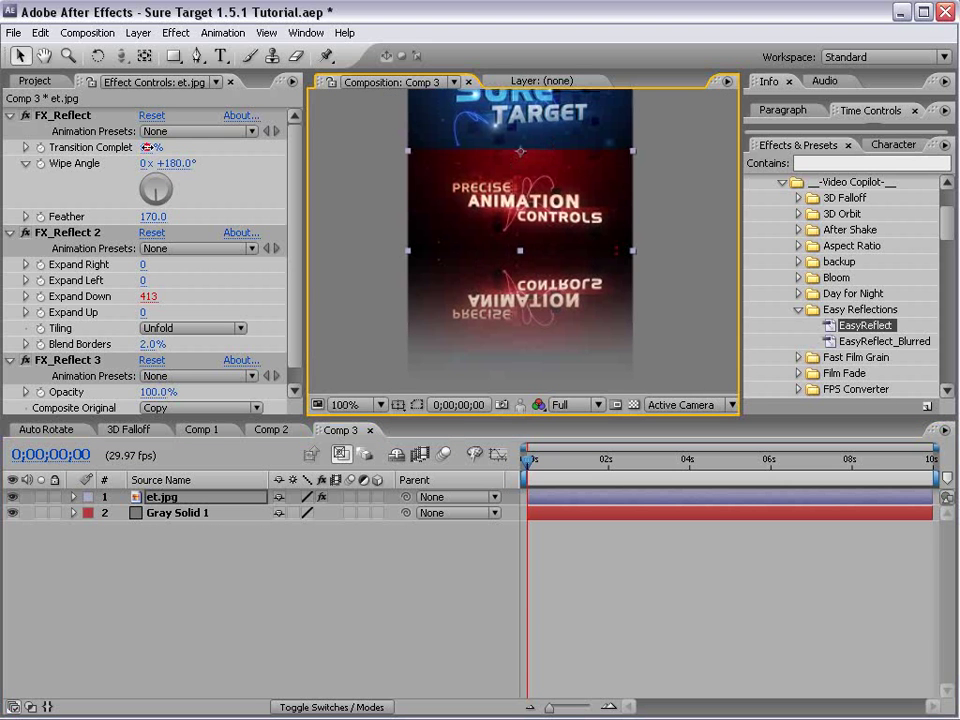
left_click_drag(143, 147, 156, 147)
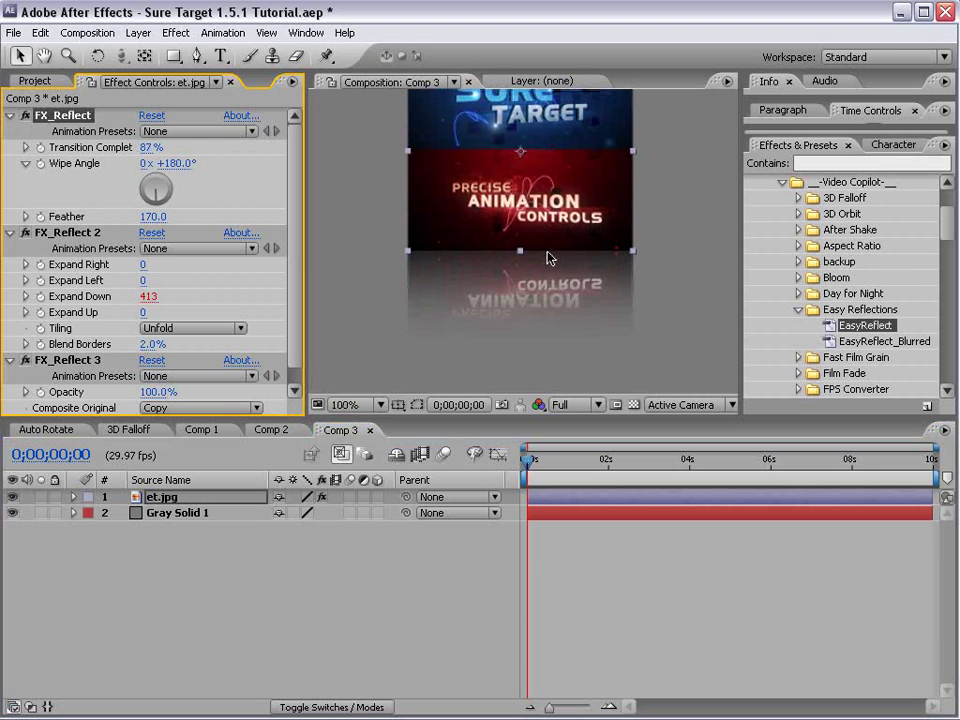
scroll(548, 258, "down", 2)
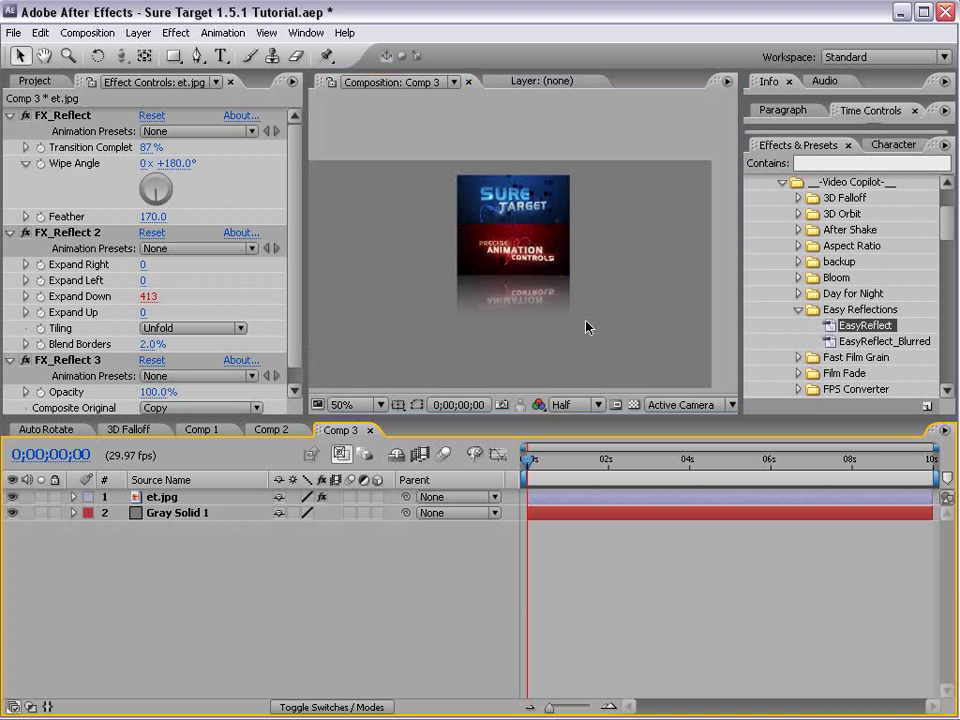
left_click(513, 210)
Shift et.jpg left and add a TEST text layer lower in the frame
left_click_drag(513, 210, 424, 213)
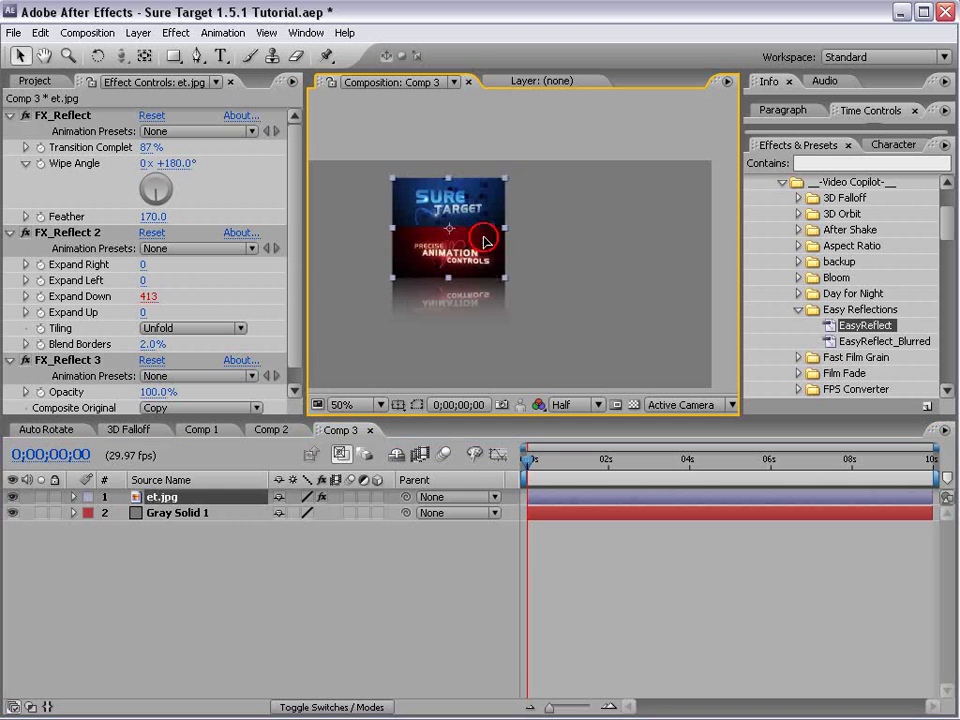
left_click(220, 56)
left_click(521, 320)
type("test")
left_click(18, 56)
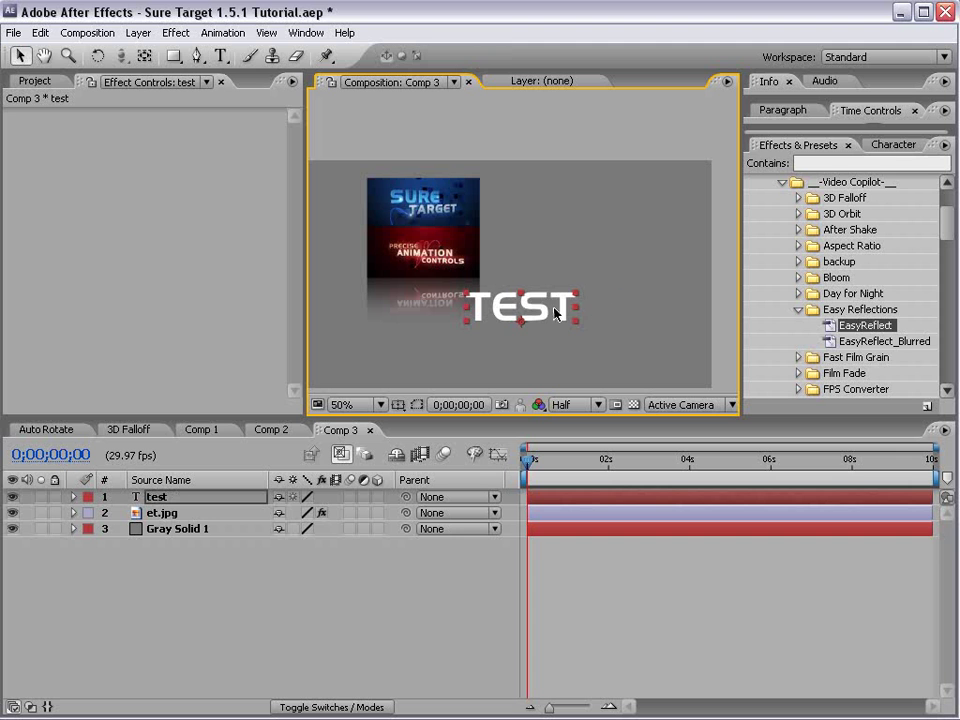
left_click_drag(555, 313, 534, 381)
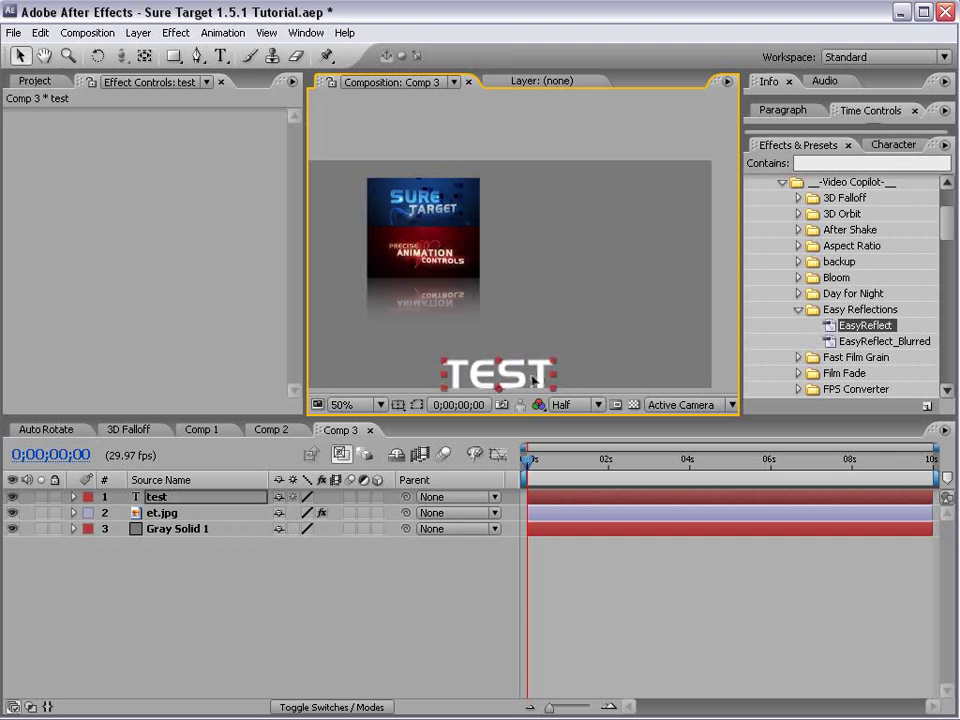
Pre-compose TEST as test Comp 1 and add EasyReflect with 96% Transition Completion
left_click(145, 33)
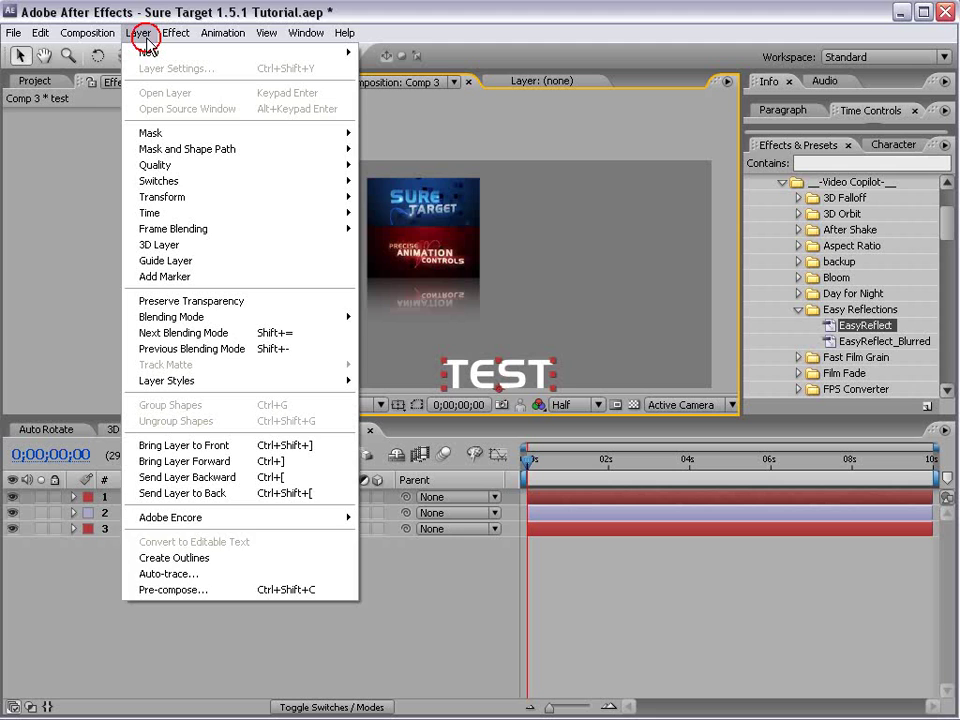
left_click(184, 591)
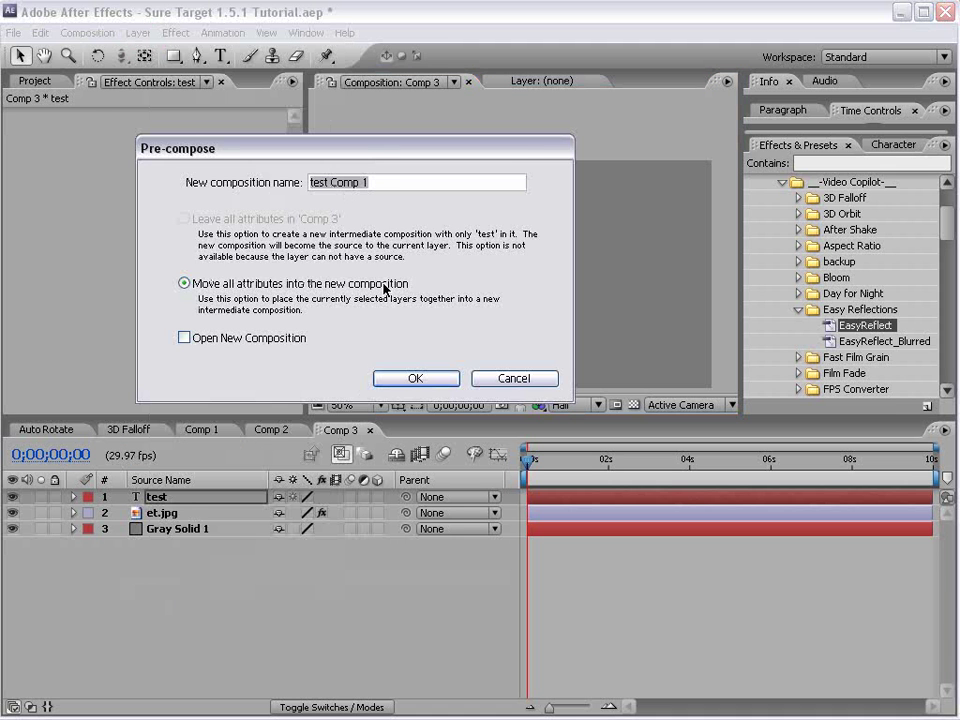
left_click(416, 379)
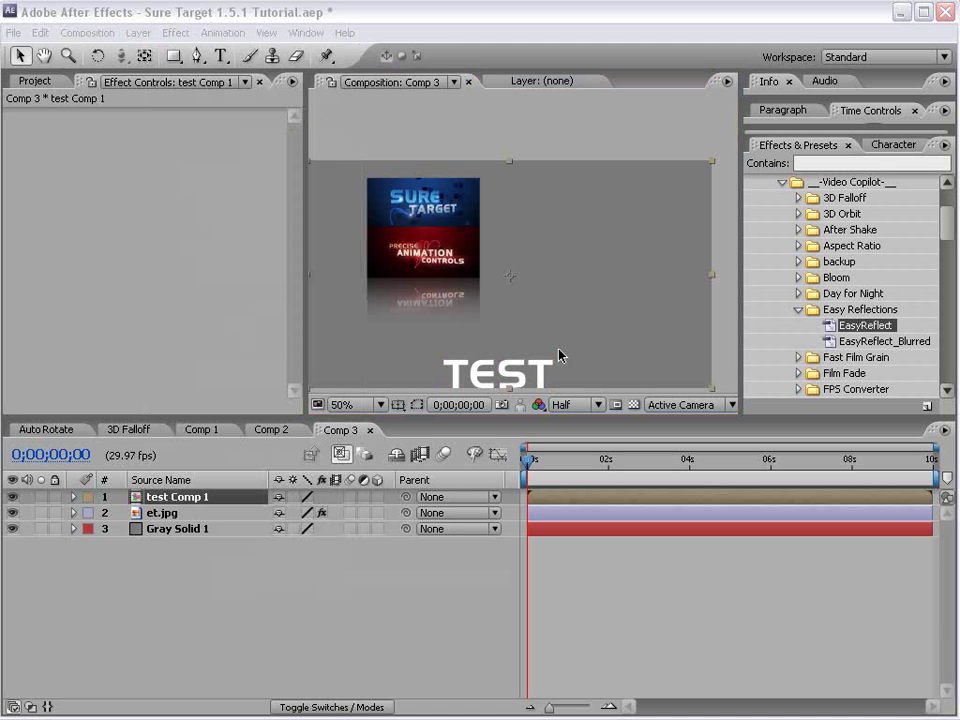
left_click_drag(846, 326, 588, 300)
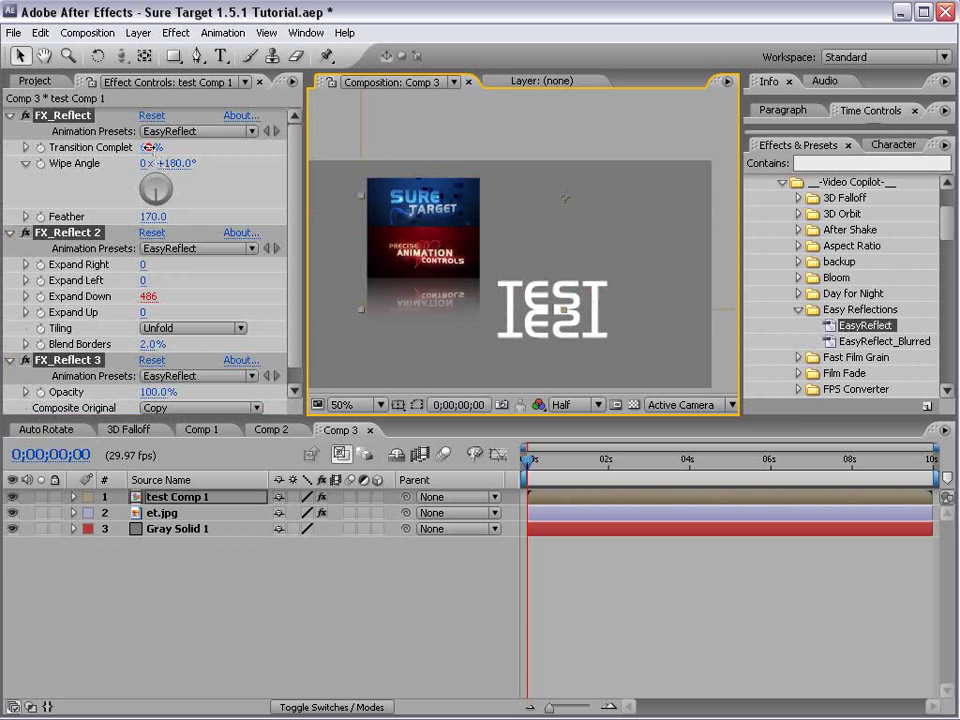
left_click_drag(150, 147, 172, 143)
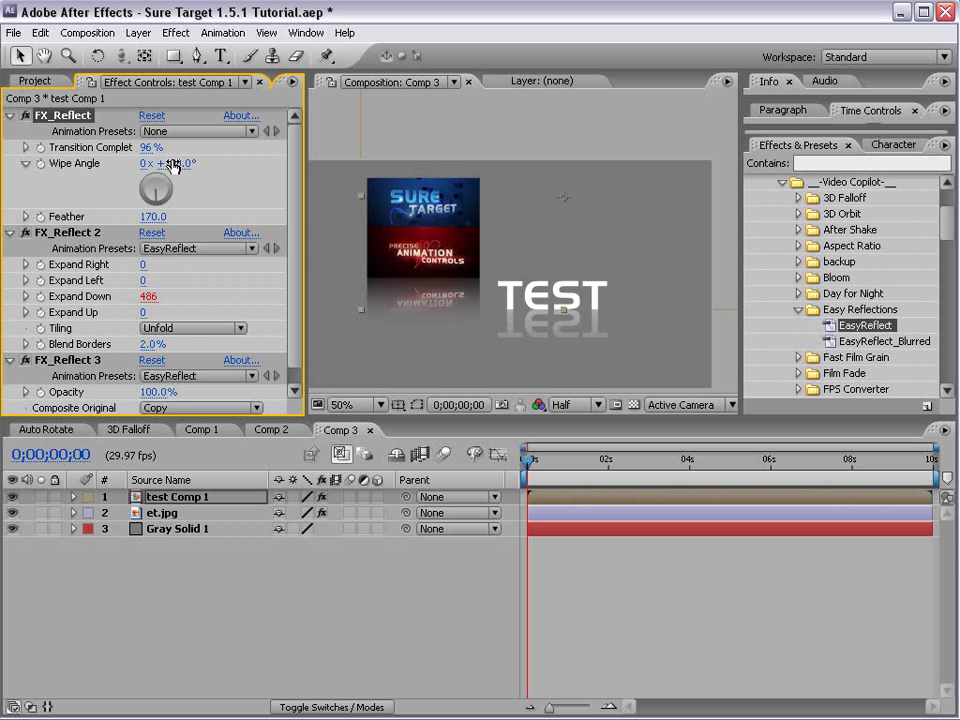
left_click_drag(584, 289, 565, 285)
left_click(545, 547)
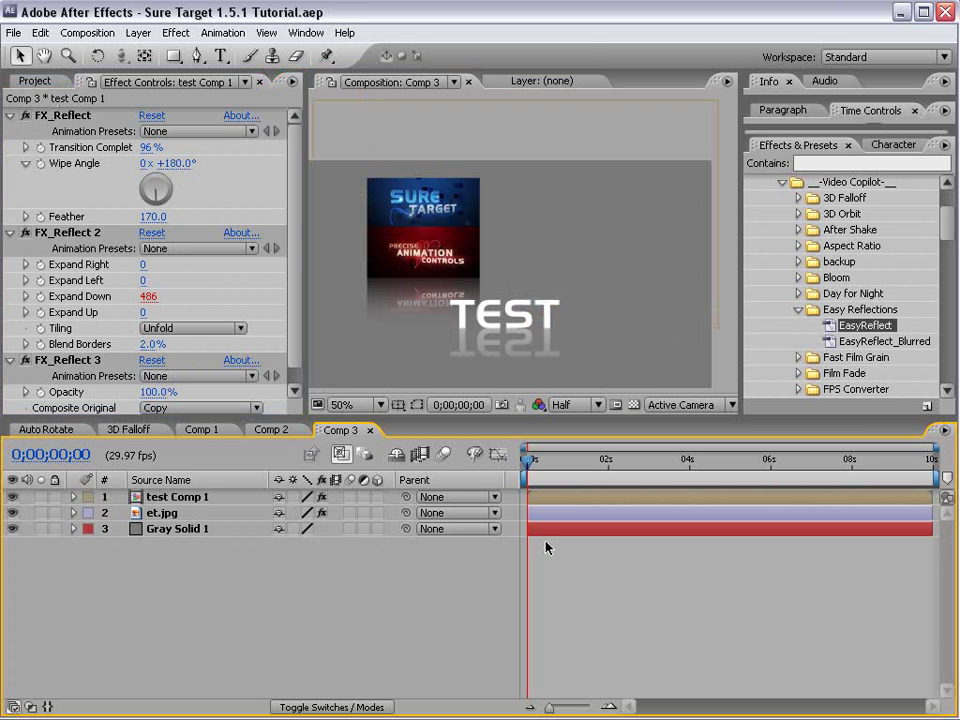
Add another grey solid layer to Comp 3
left_click(138, 32)
mouse_move(150, 52)
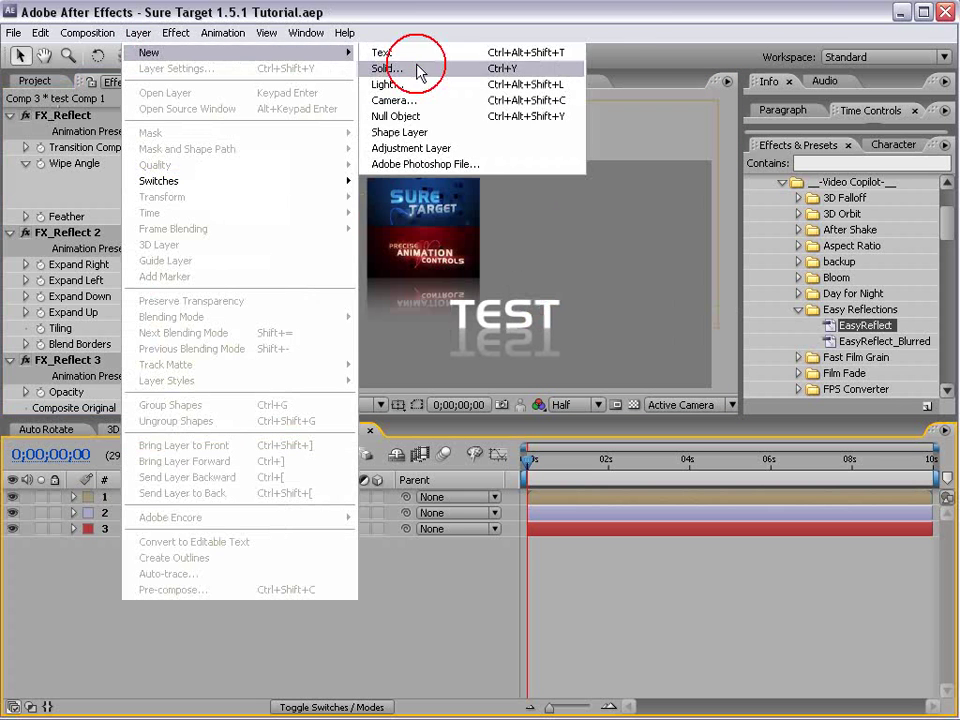
left_click(455, 66)
left_click(455, 517)
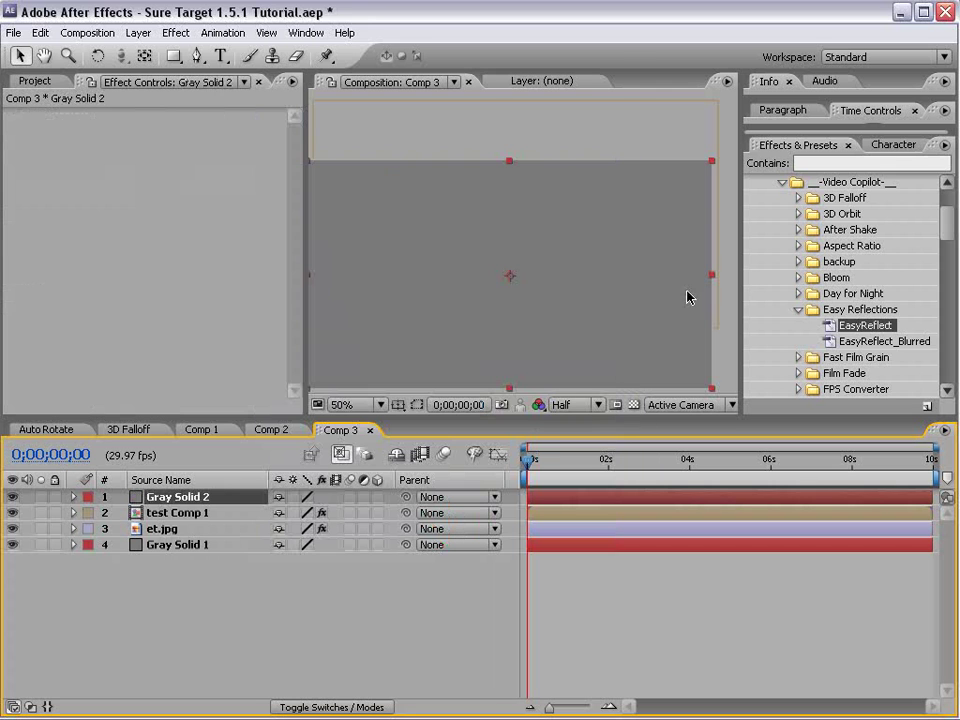
Apply the Light_Saber_V2 preset to the solid and tilt the beam by moving its end point
left_click(799, 310)
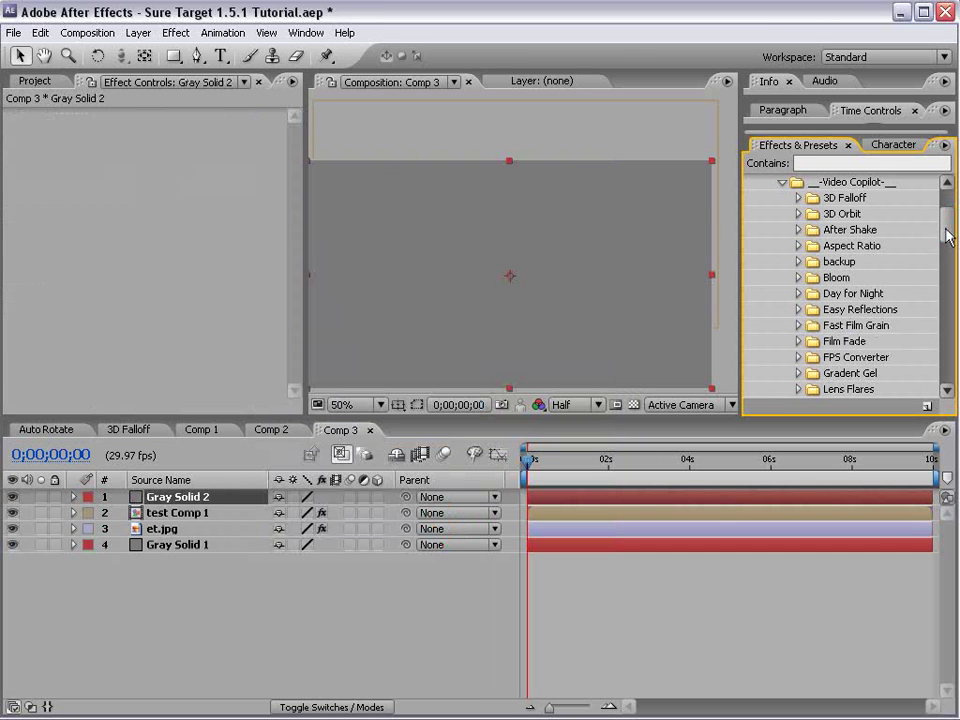
scroll(813, 340, "down", 2)
left_click(799, 348)
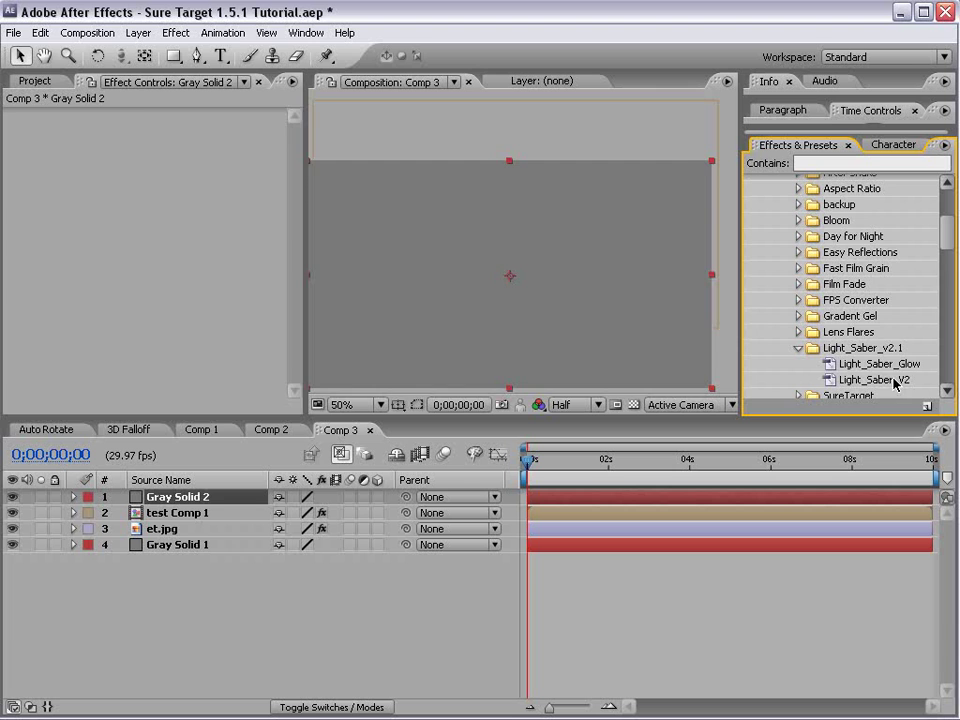
left_click_drag(880, 380, 570, 288)
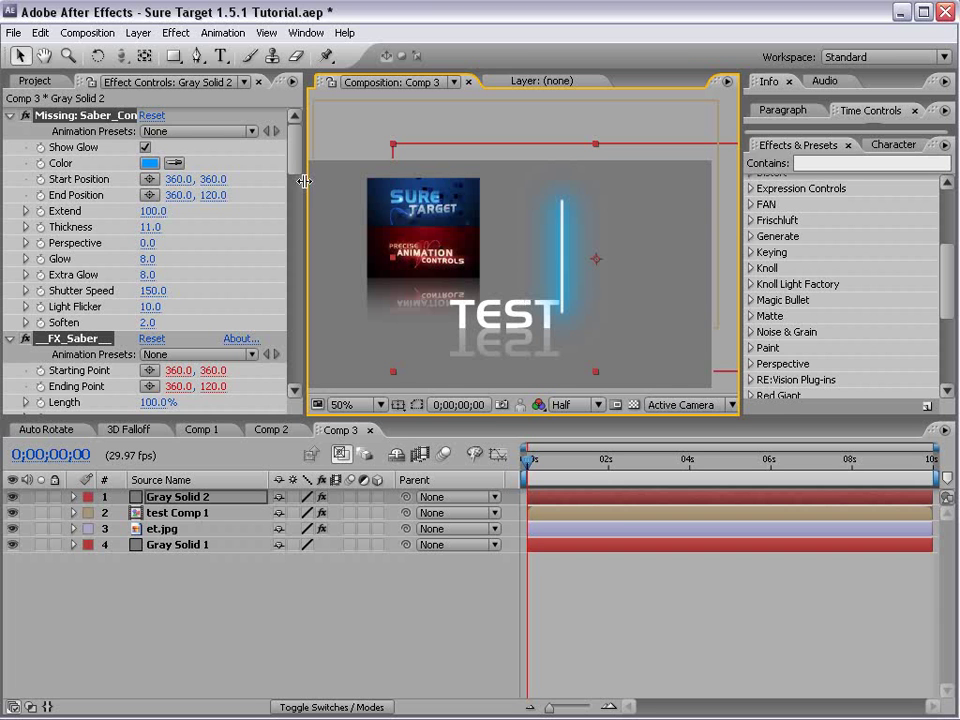
left_click_drag(306, 186, 340, 189)
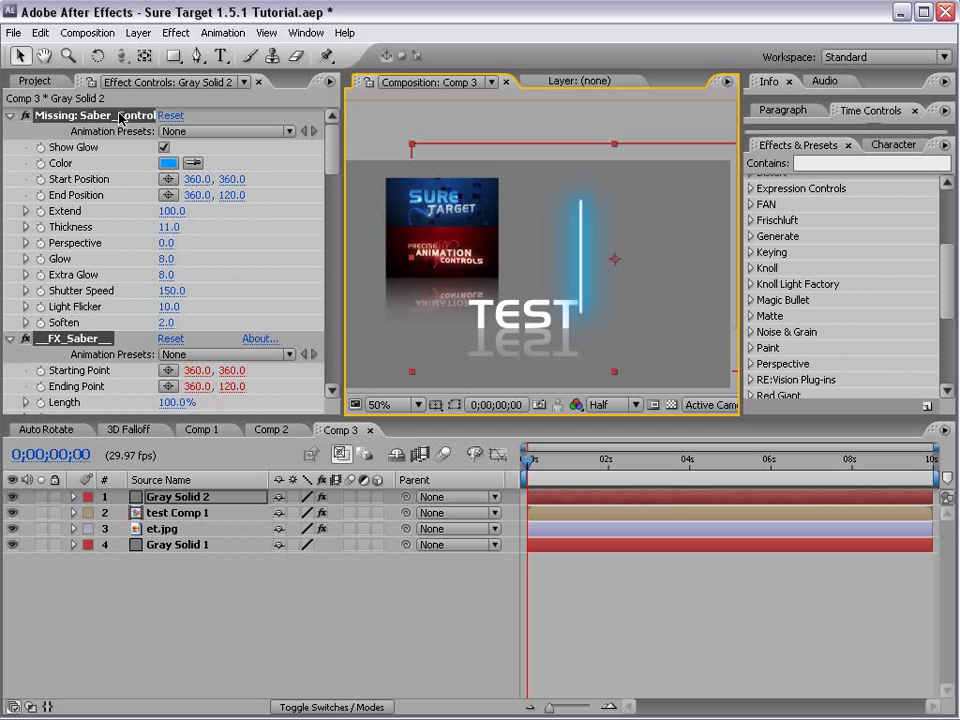
left_click(40, 181)
mouse_move(580, 202)
left_mouse_down()
mouse_move(623, 213)
mouse_move(576, 218)
left_mouse_up()
Set the time to 0;00;00;23 and move the saber's lower end point right
left_click(557, 460)
left_click_drag(583, 315, 621, 300)
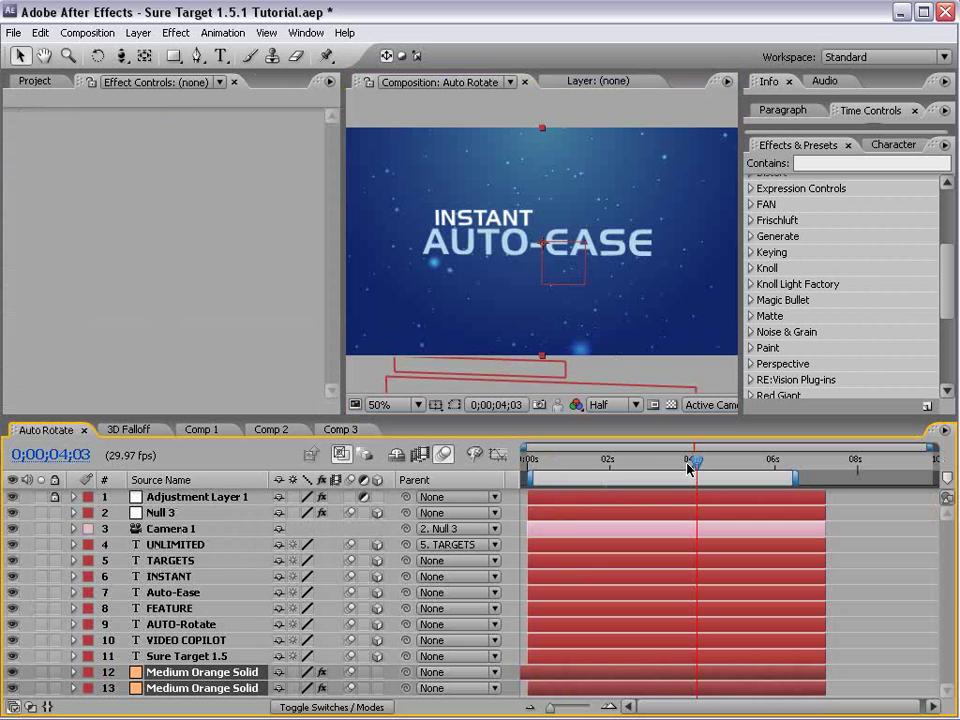